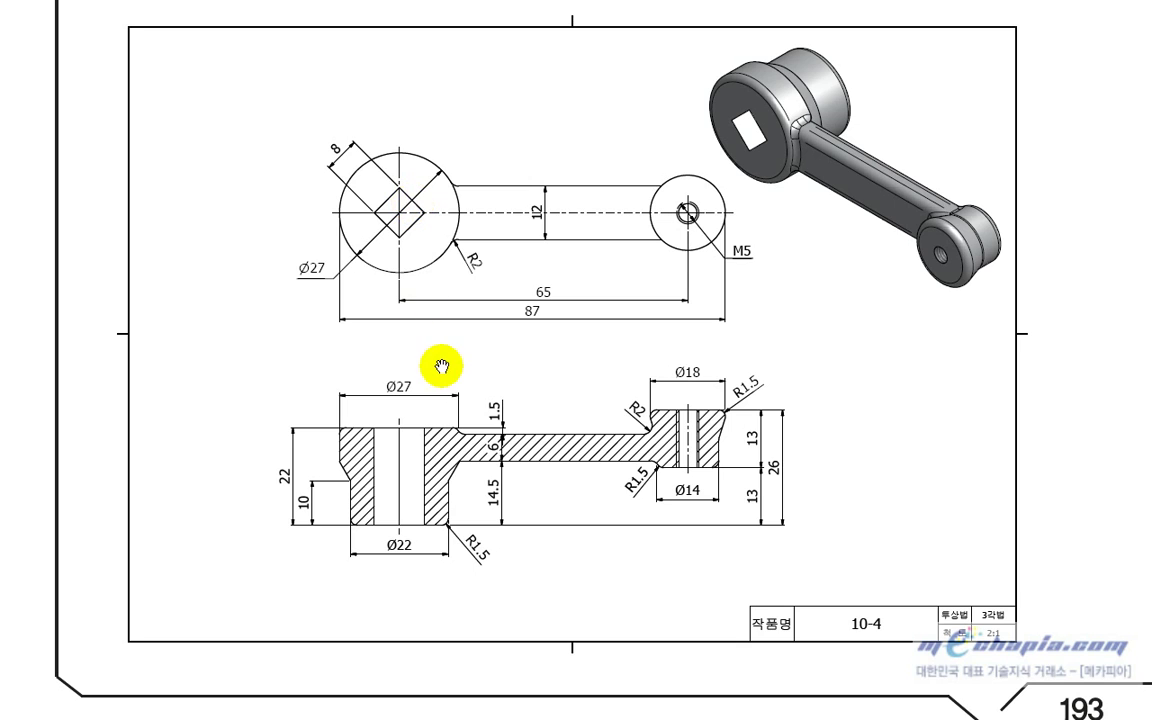
Create a new part and start a 2D sketch on the XY plane.
left_click_drag(558, 358, 557, 393)
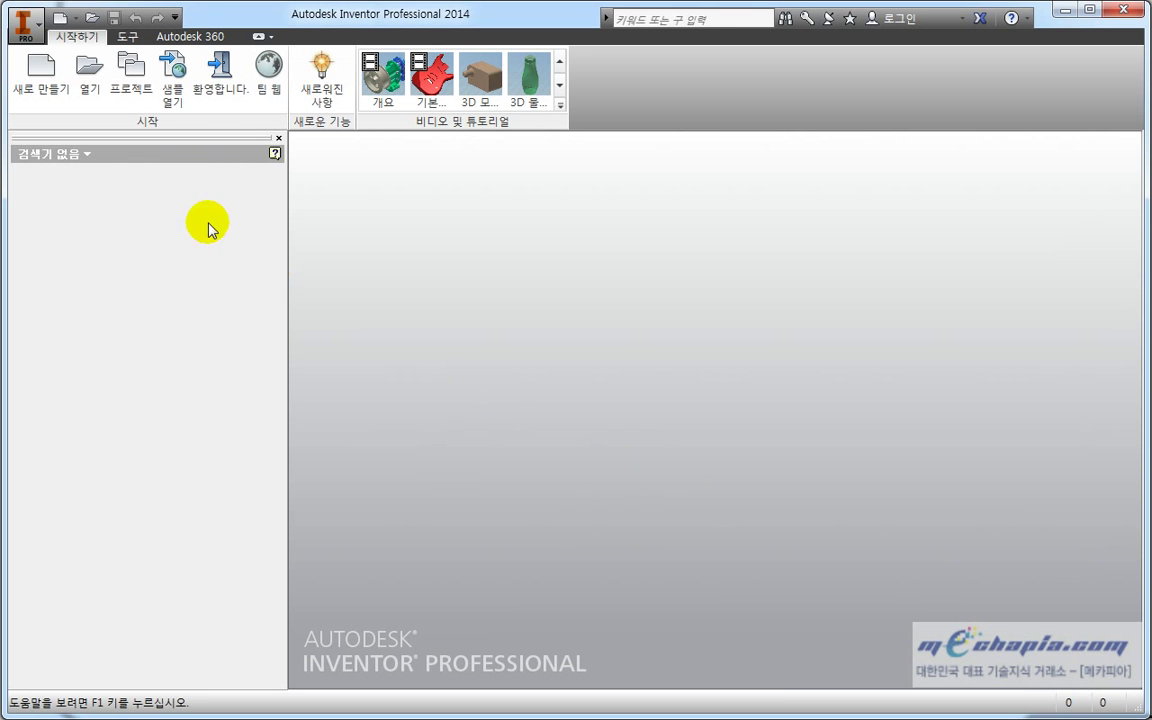
left_click(40, 76)
double_click(545, 235)
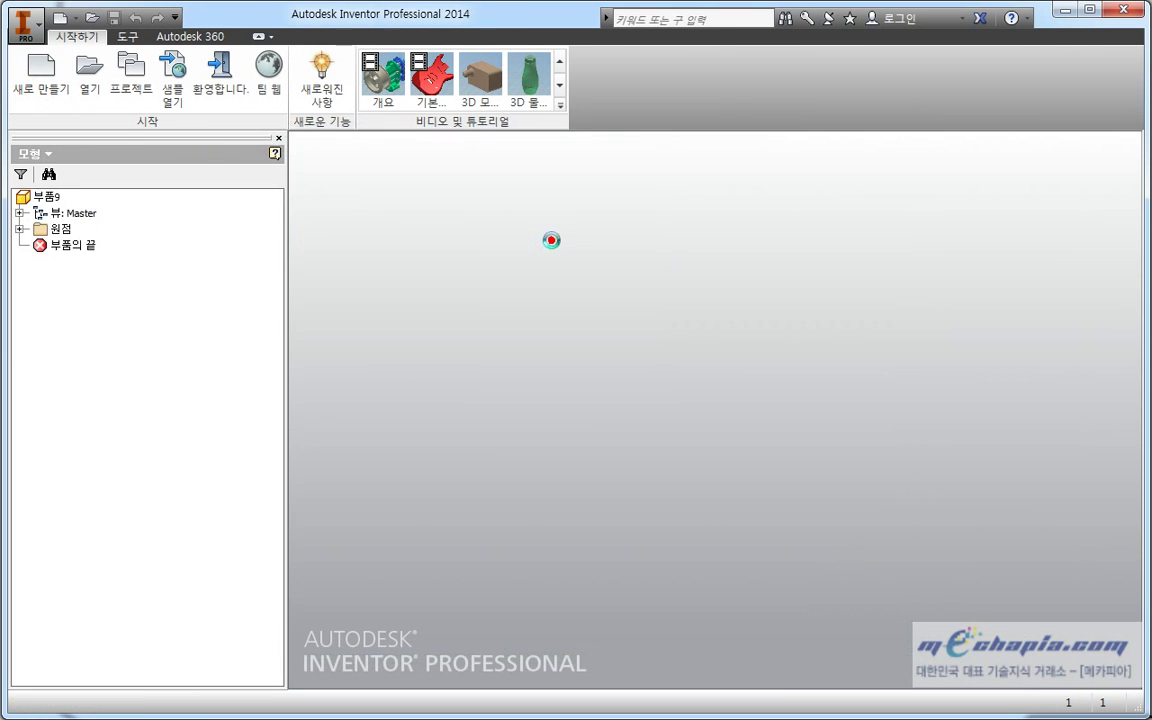
left_click(19, 229)
left_click(84, 277)
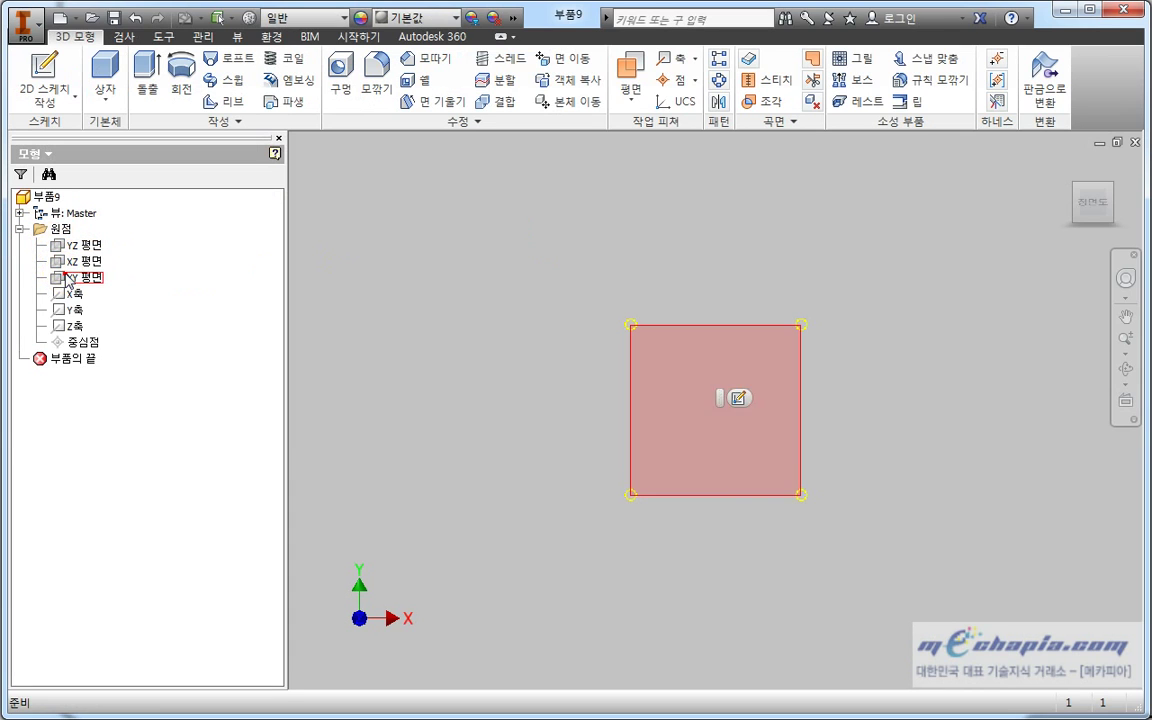
left_click(737, 399)
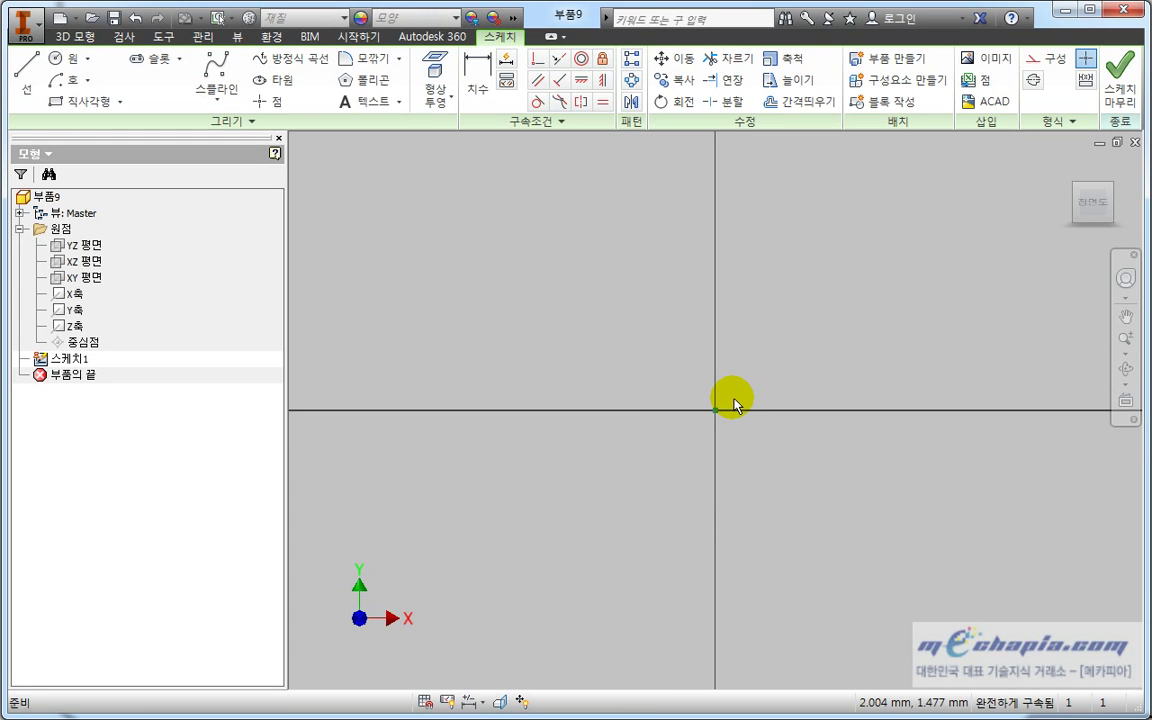
Draw a 22 mm vertical line above the origin.
left_click(26, 85)
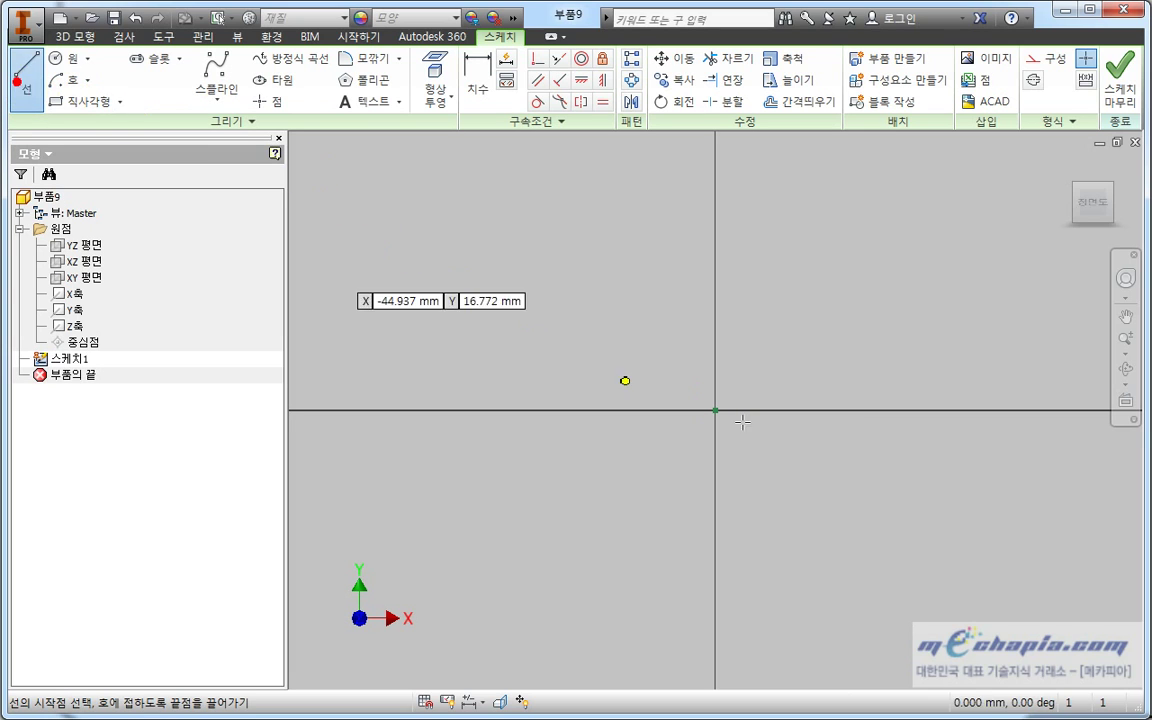
left_click(759, 358)
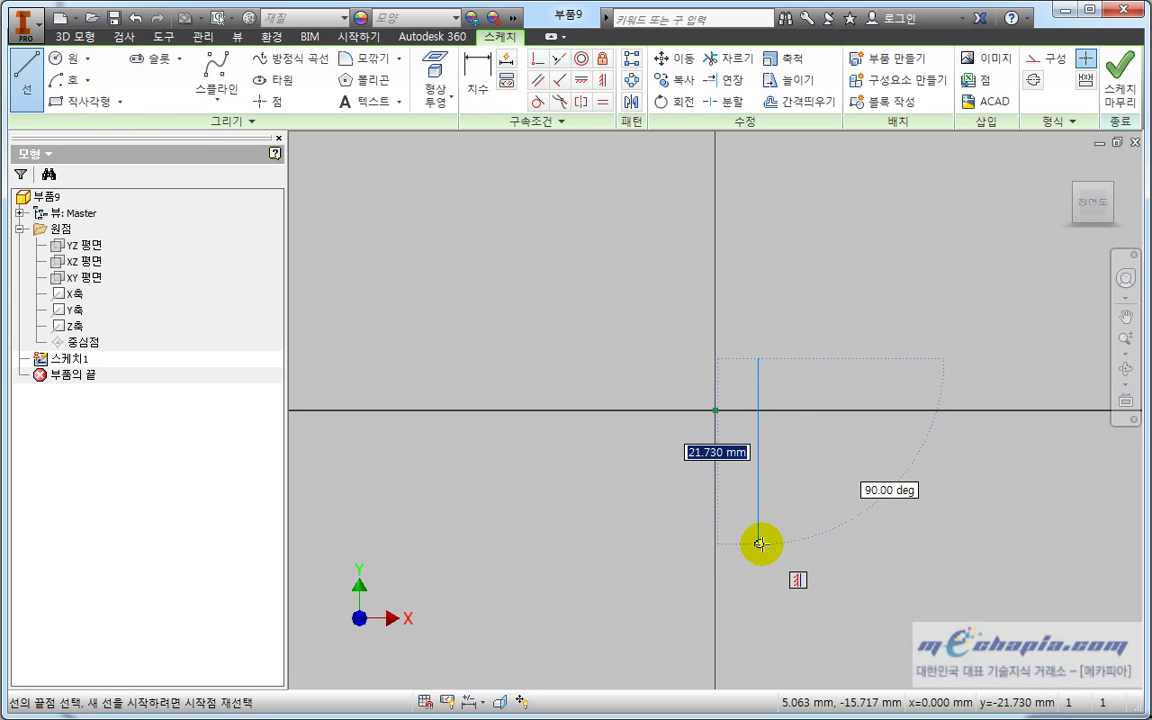
type("2")
key("Return")
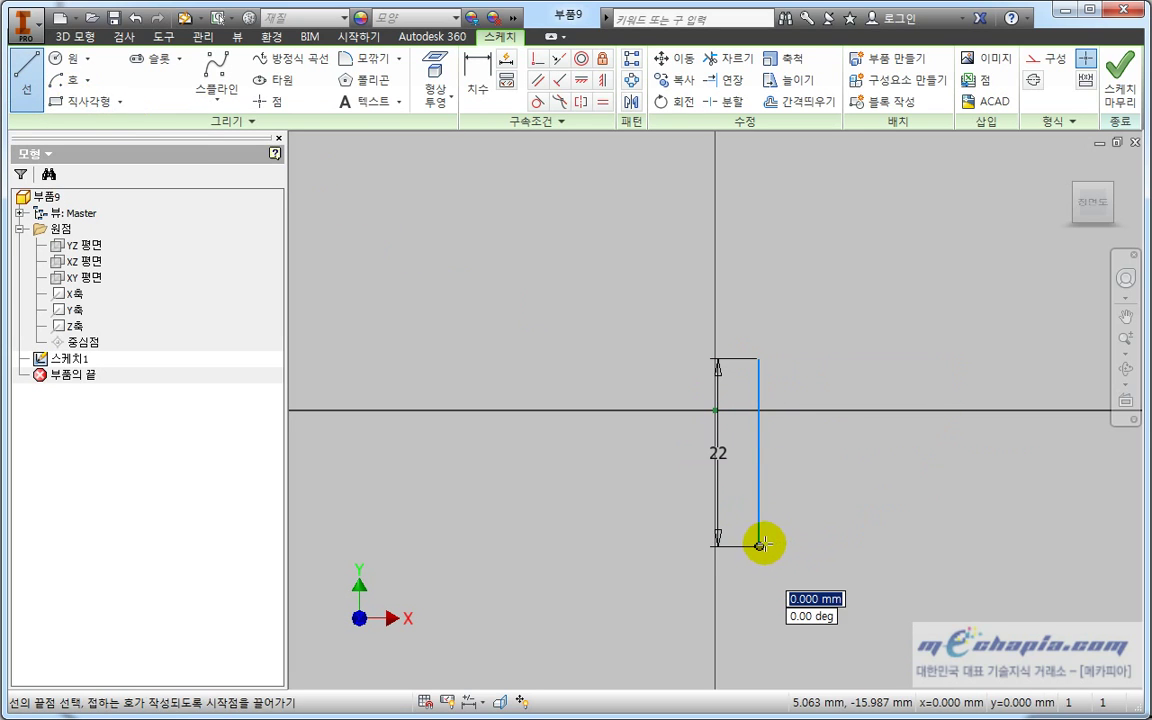
key("Escape")
Constrain the line's midpoint to the origin and make it a centerline.
left_click(537, 57)
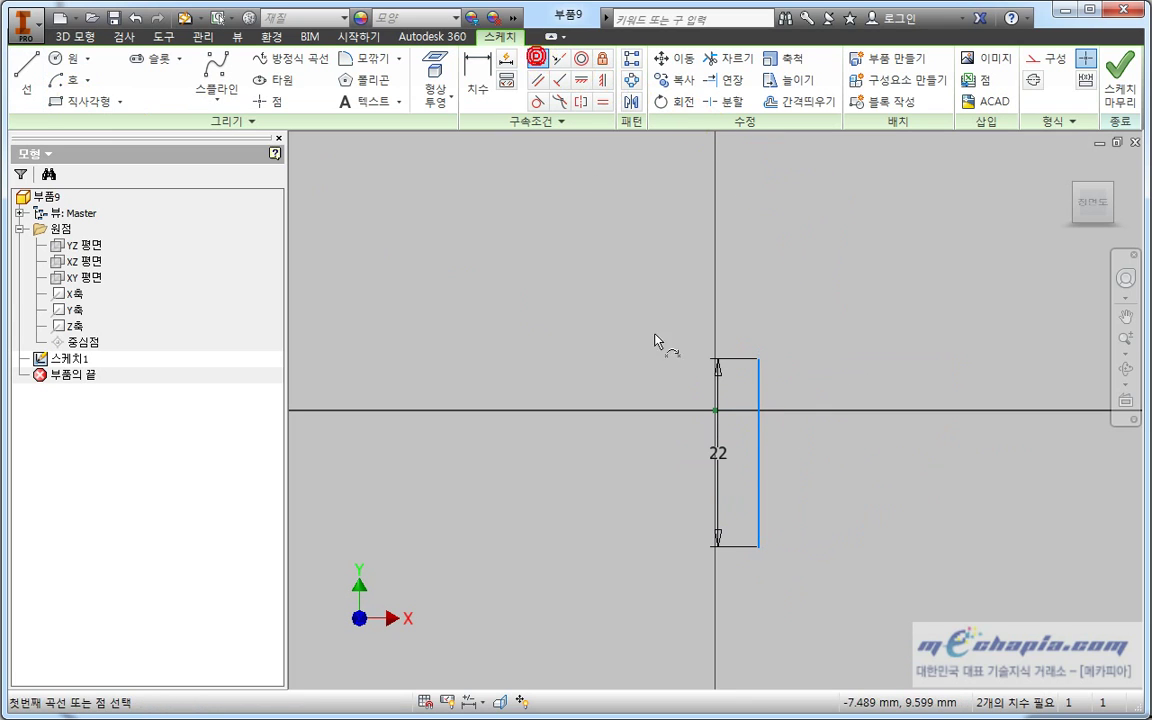
left_click(710, 402)
left_click(759, 453)
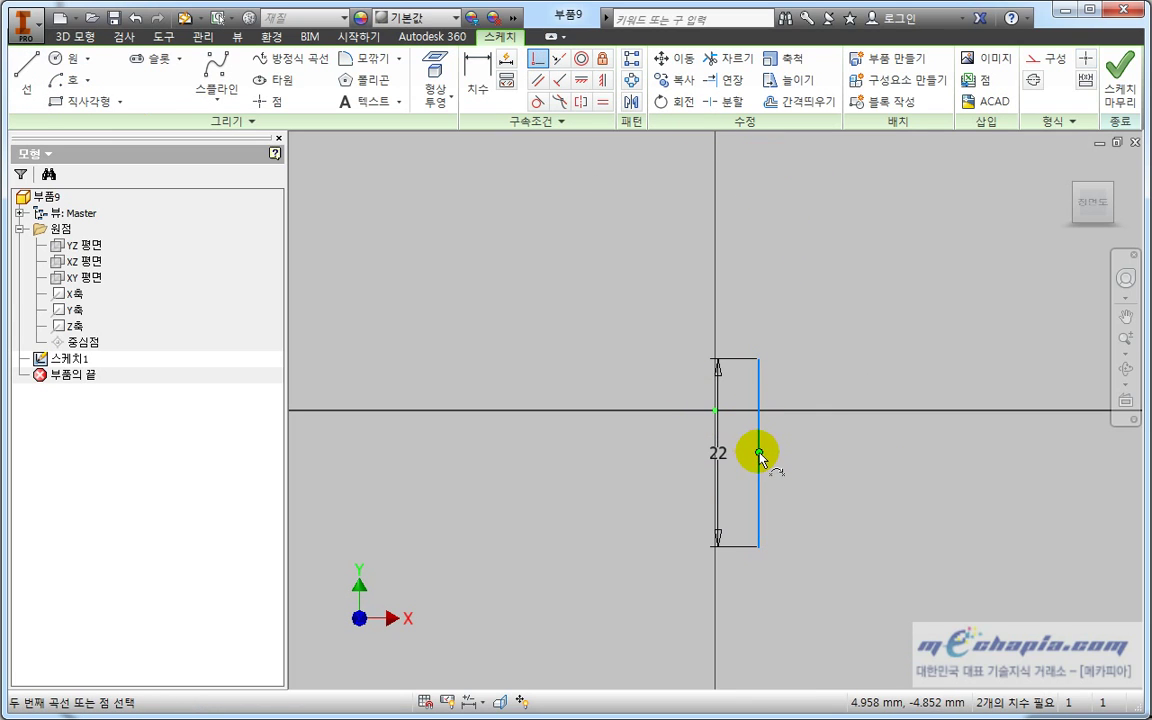
left_click(757, 457)
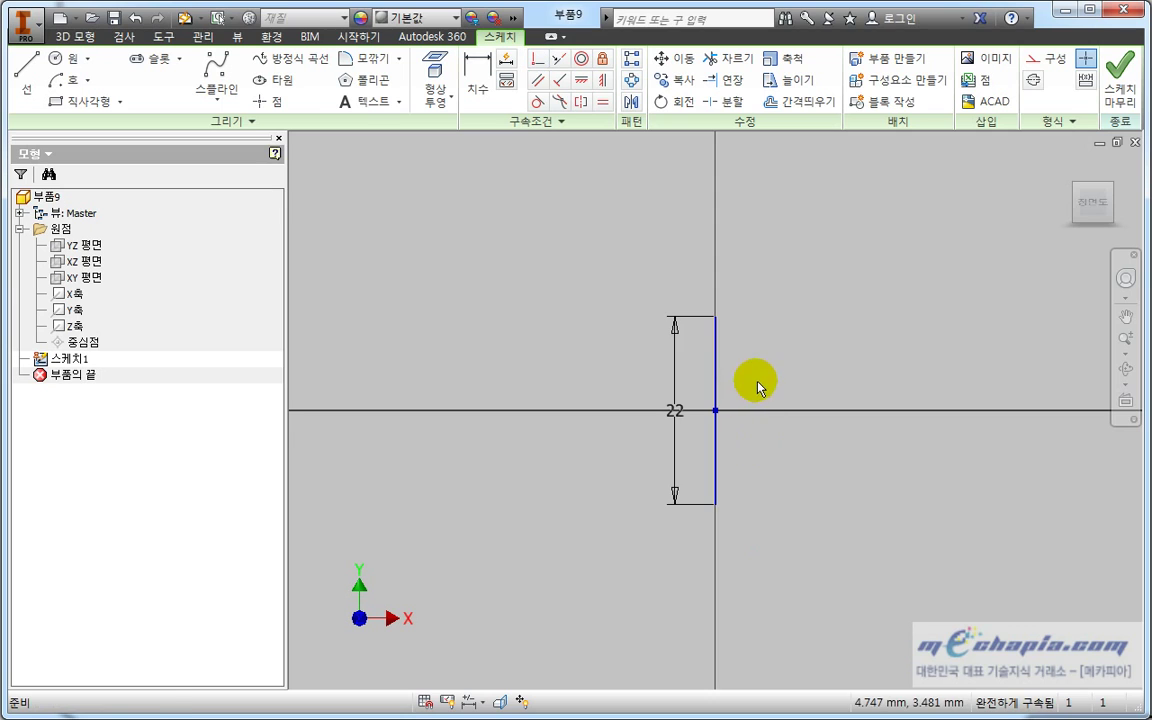
middle_click_drag(757, 388, 656, 404)
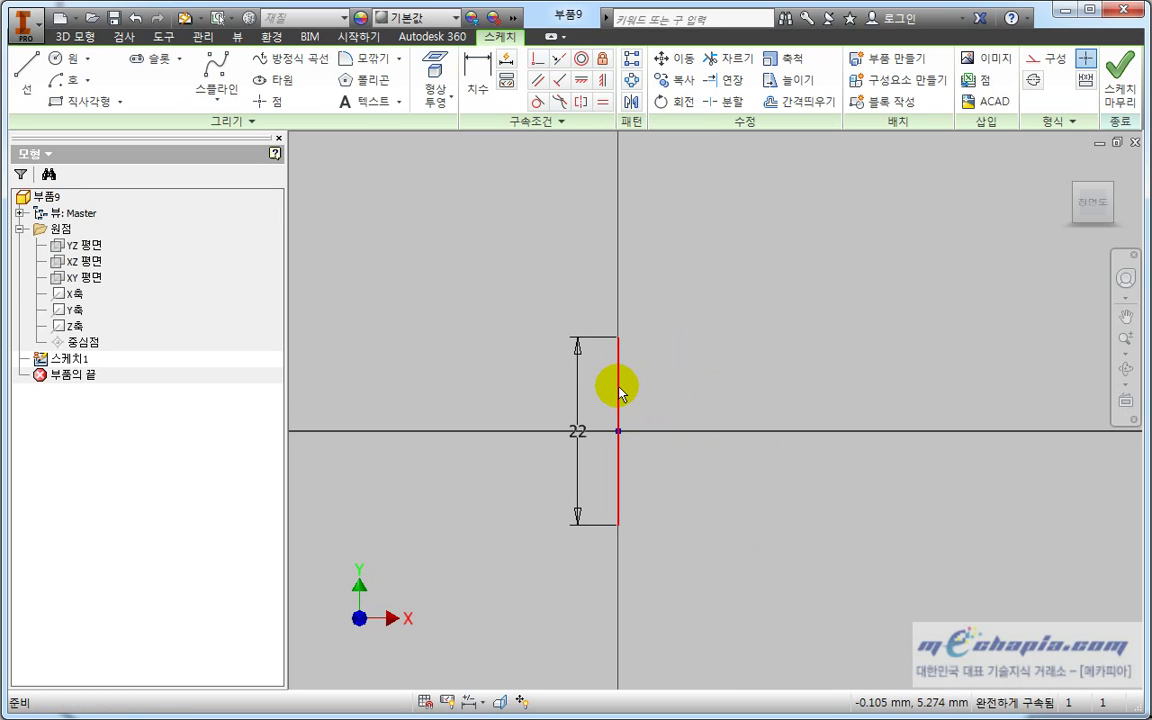
left_click(1040, 87)
middle_click_drag(884, 342, 731, 352)
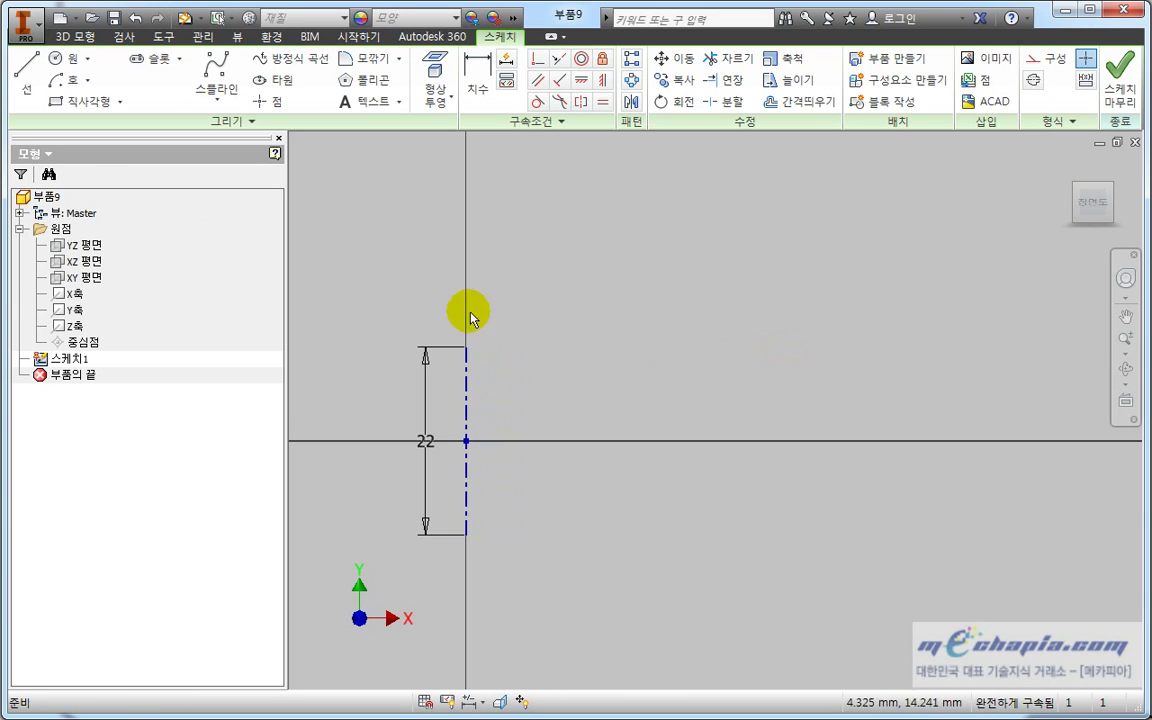
Draw a closed stepped profile with a diagonal step right of the centerline.
left_click(24, 88)
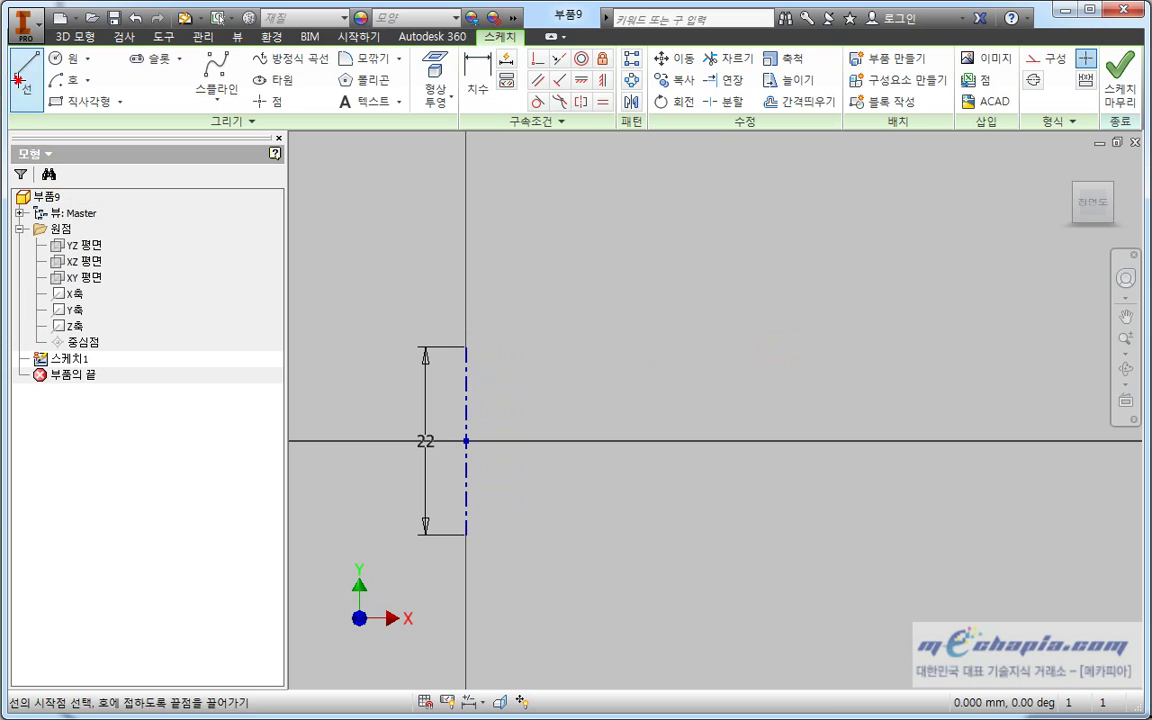
left_click(532, 347)
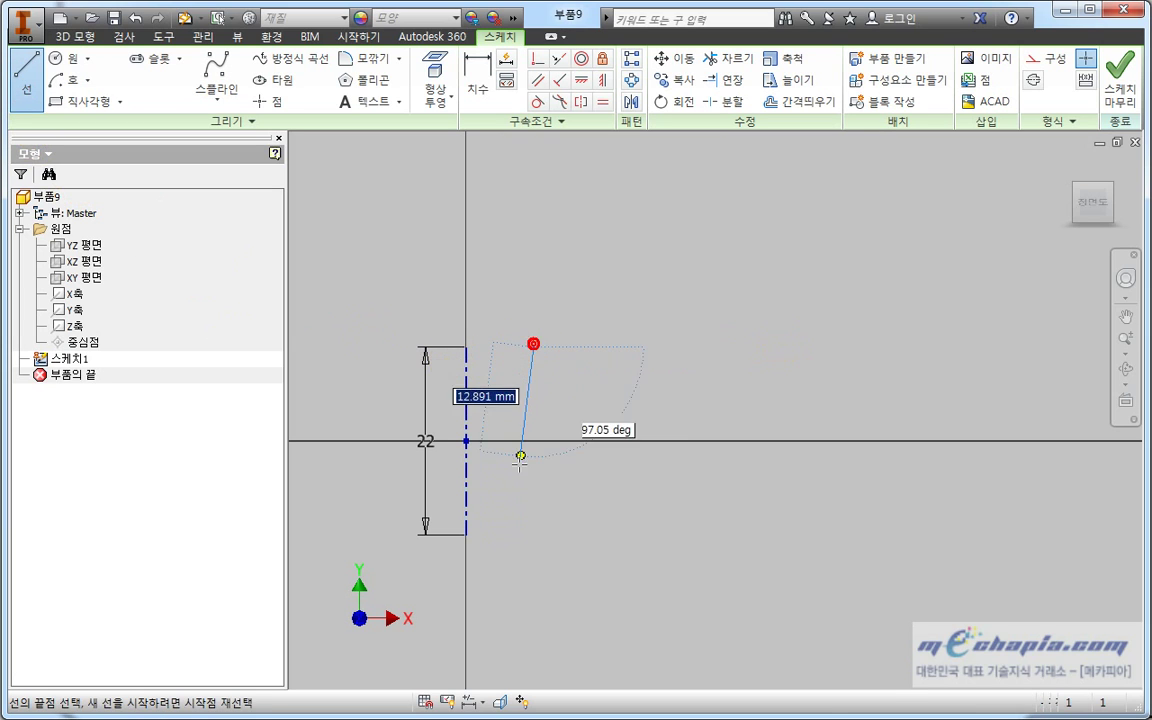
left_click(533, 535)
left_click(591, 535)
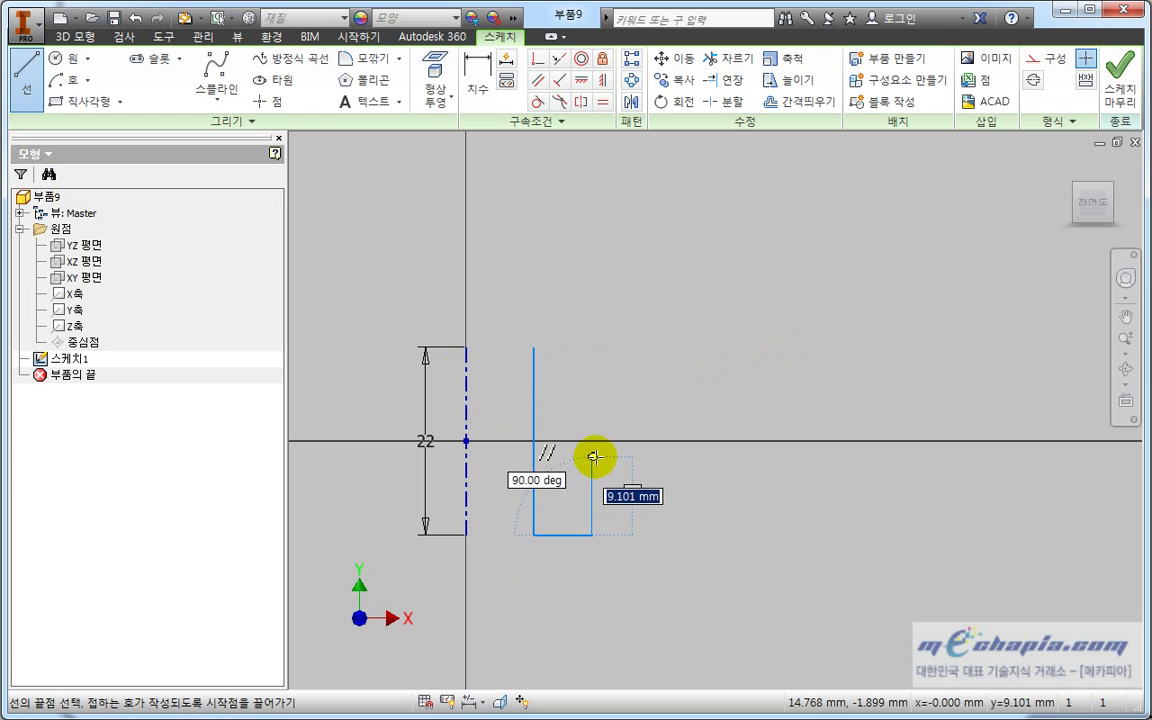
left_click(591, 457)
left_click(626, 410)
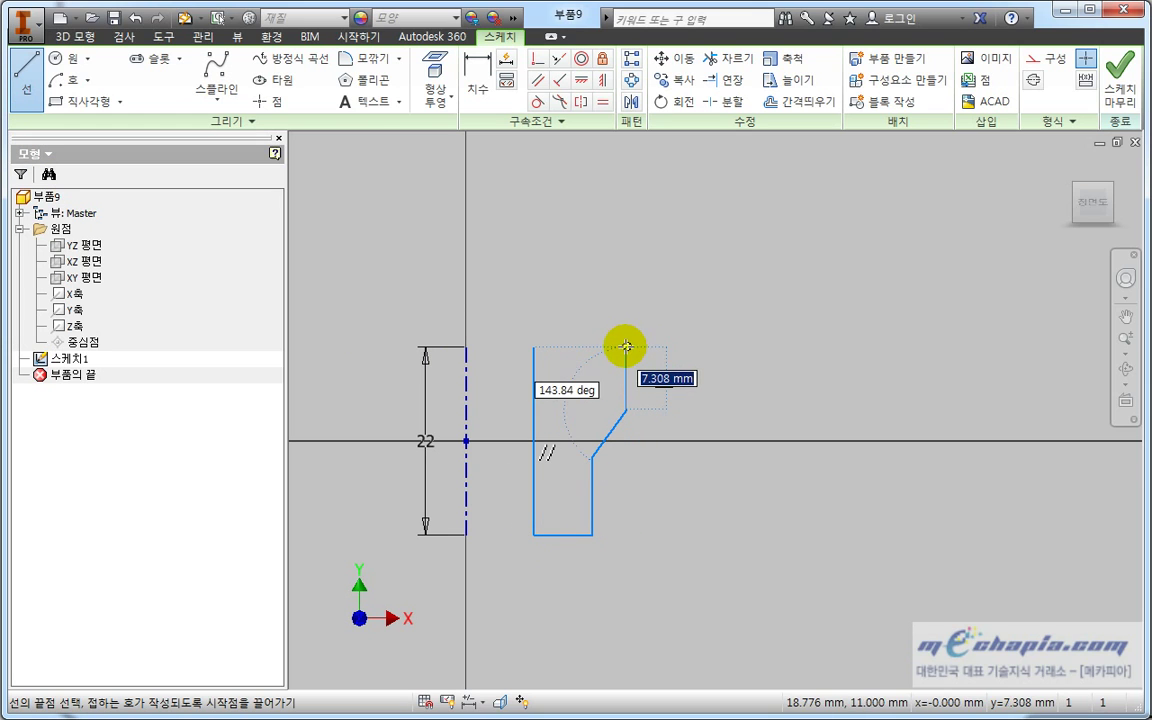
left_click(626, 347)
left_click(533, 346)
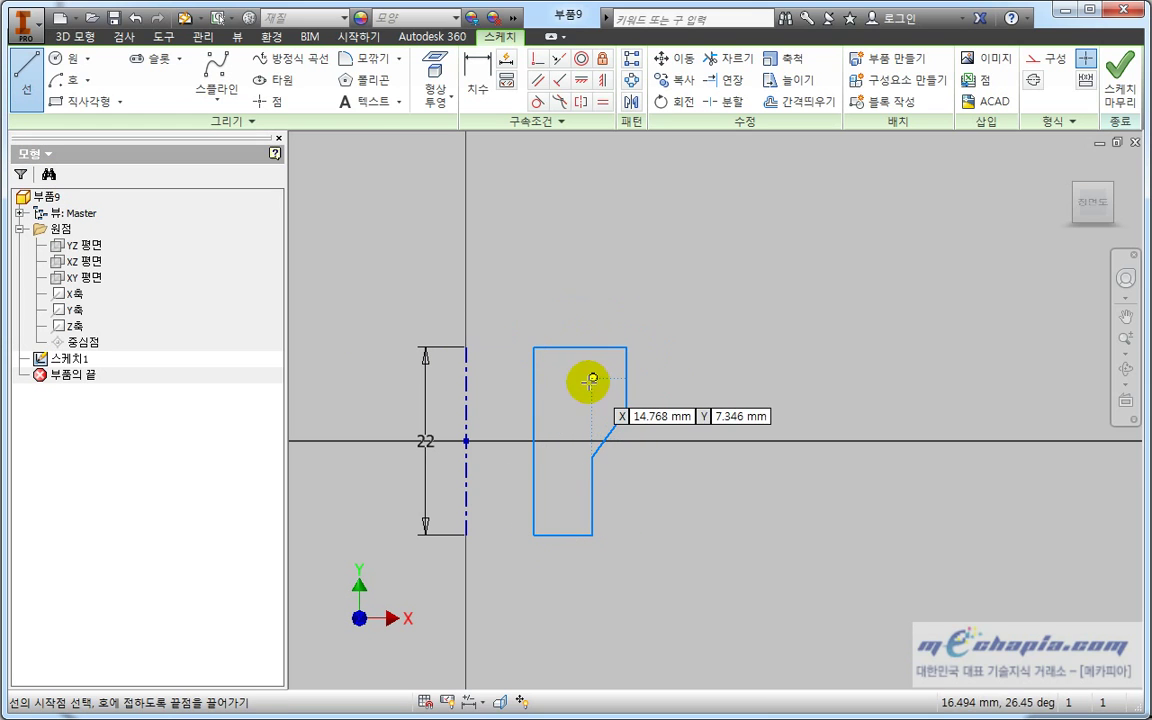
key("Escape")
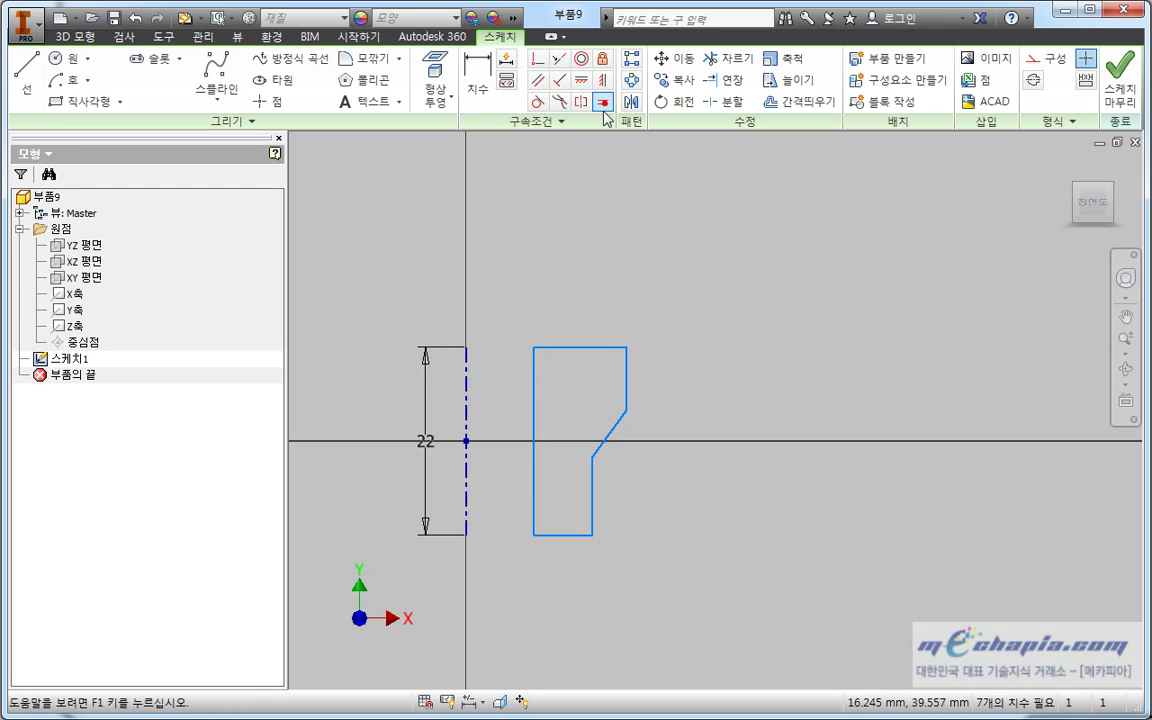
Make the profile's left edge equal to the centerline and level their top endpoints.
left_click(603, 101)
left_click(468, 381)
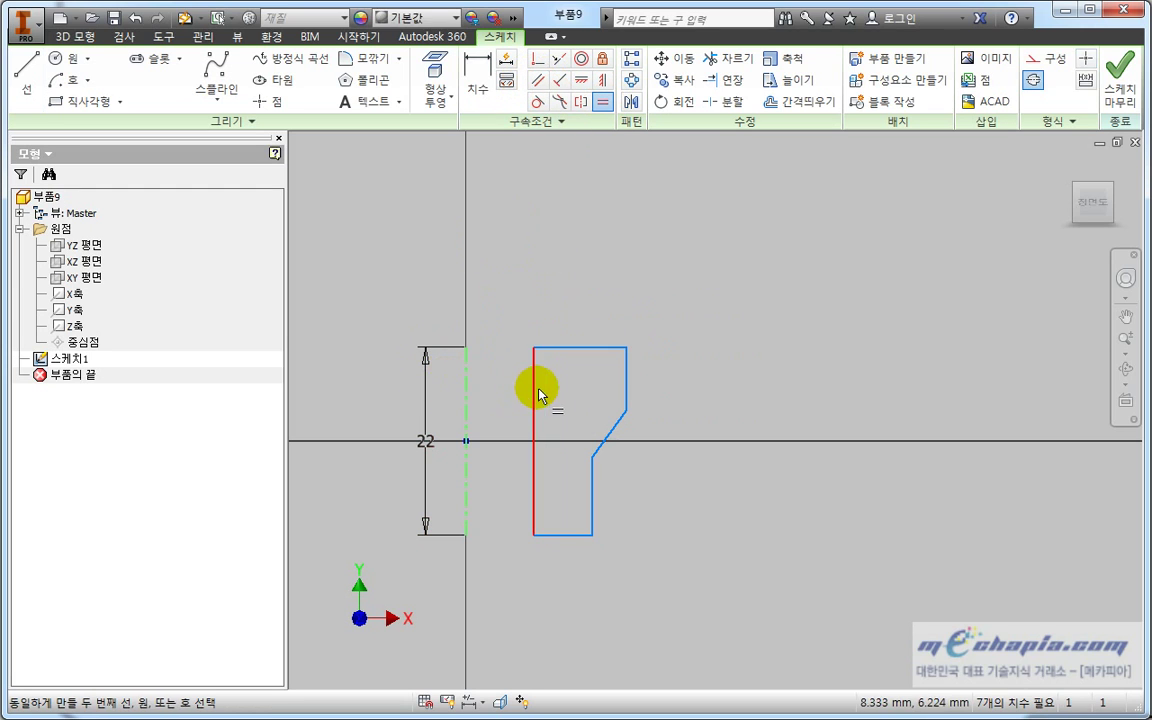
left_click(536, 391)
left_click(601, 103)
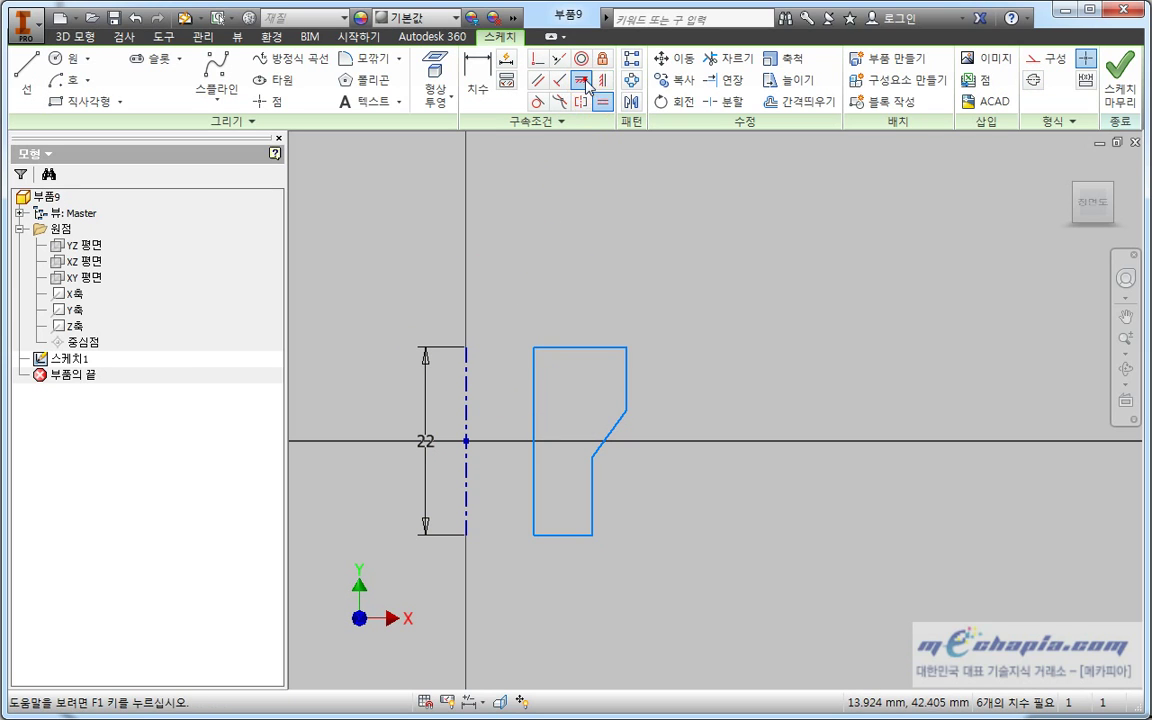
left_click(584, 82)
left_click(466, 348)
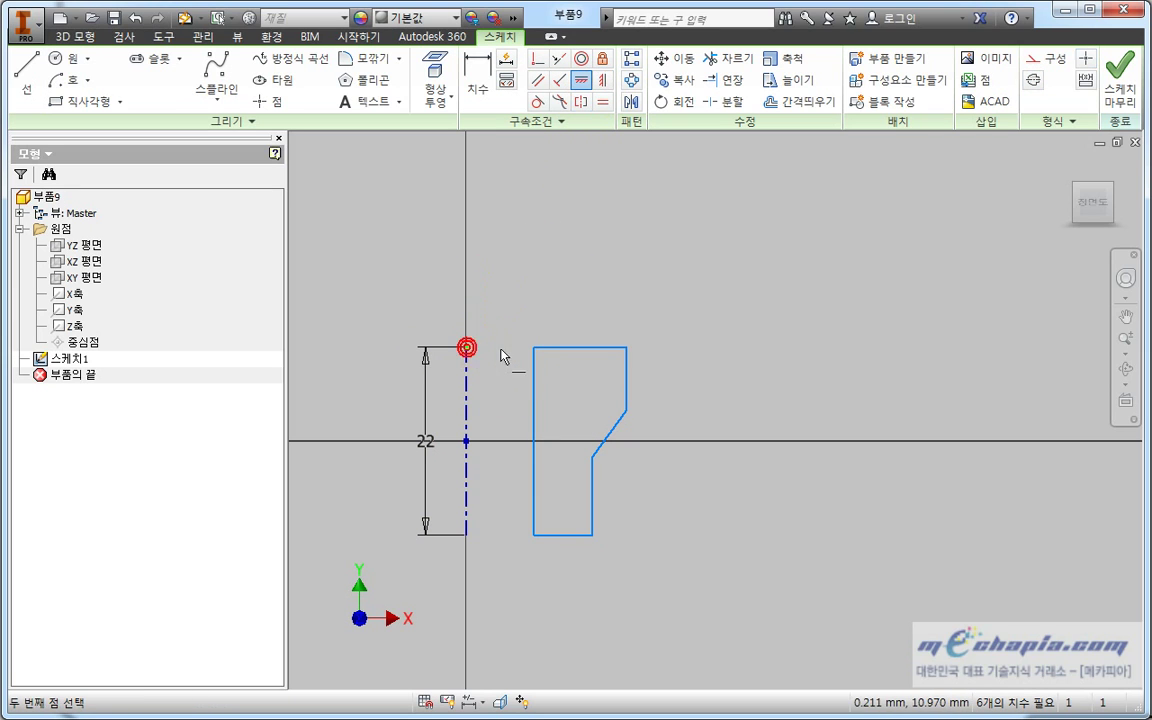
left_click(535, 348)
key("Escape")
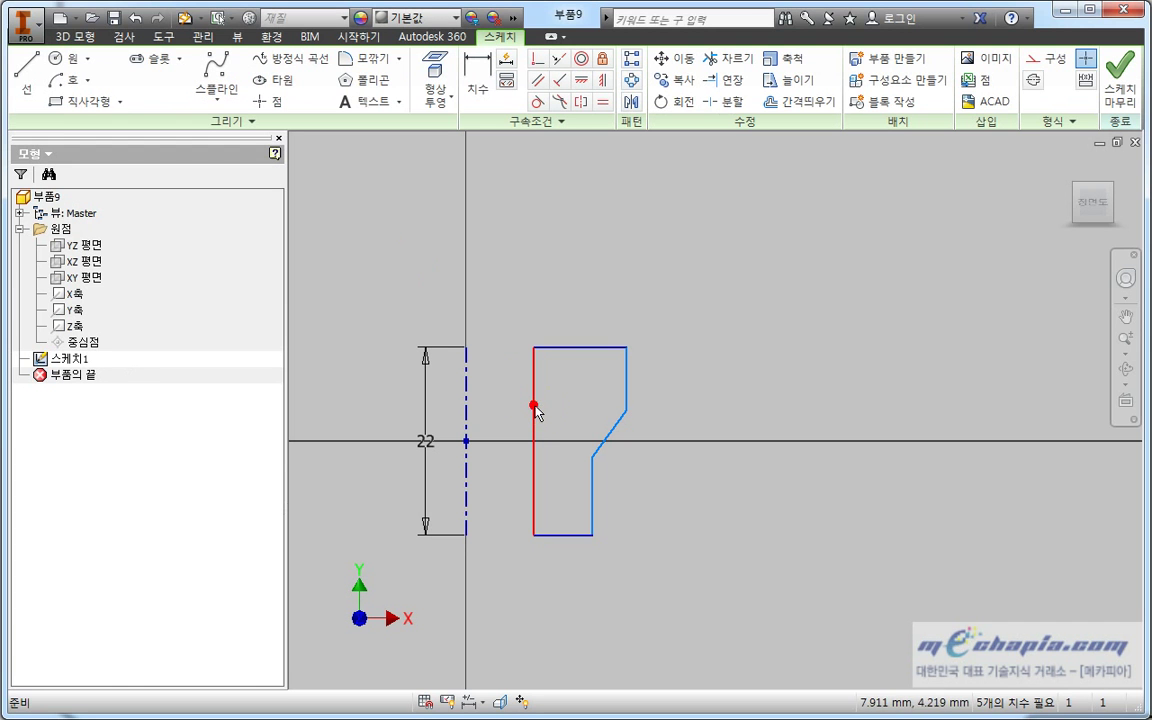
Delete the profile's left edge and attempt a coincident at the top corner.
left_click(534, 405)
key("Delete")
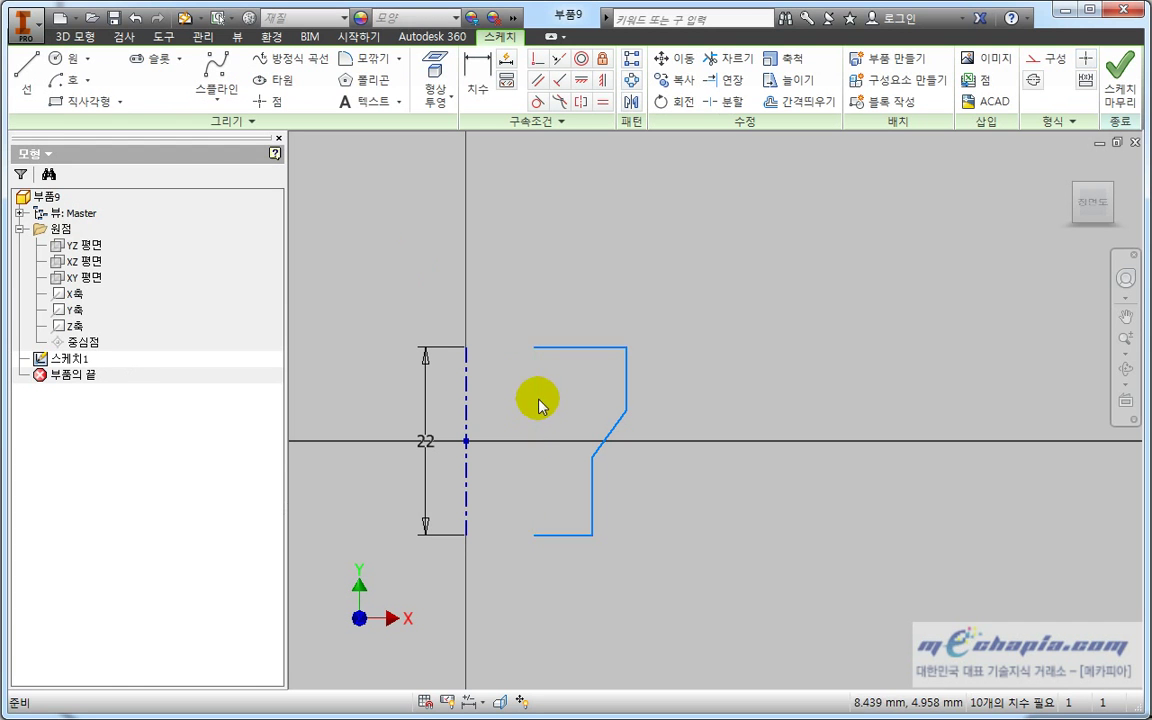
left_click(537, 58)
left_click(534, 347)
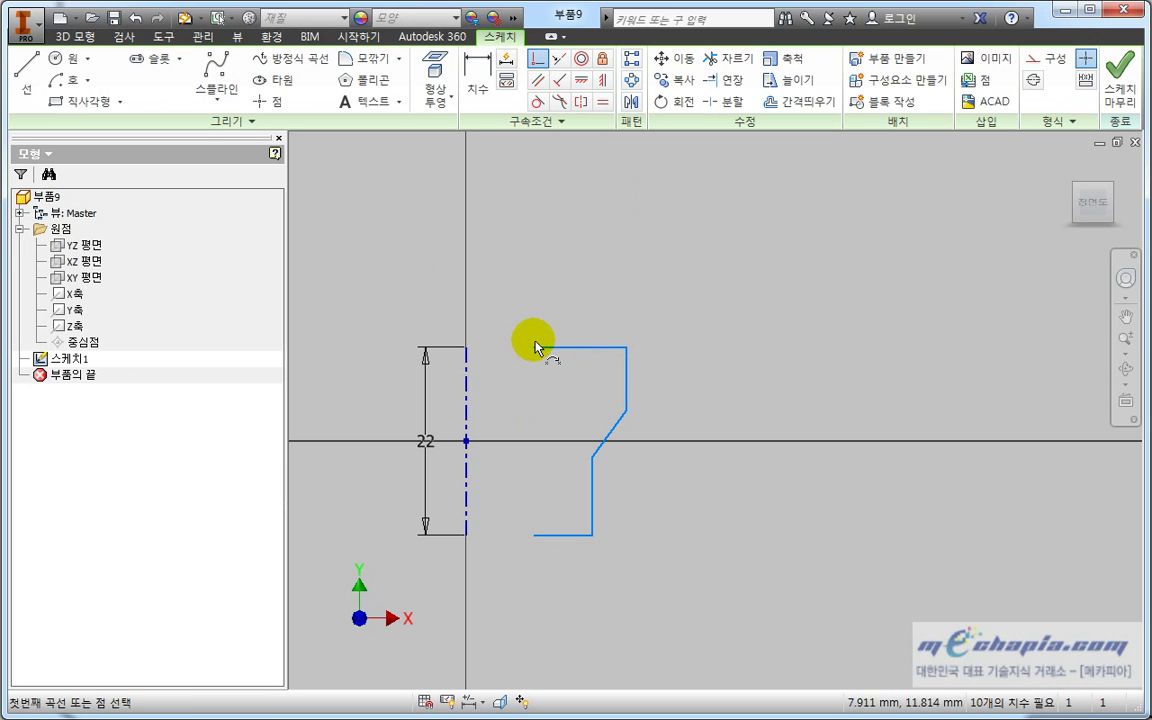
left_click(466, 347)
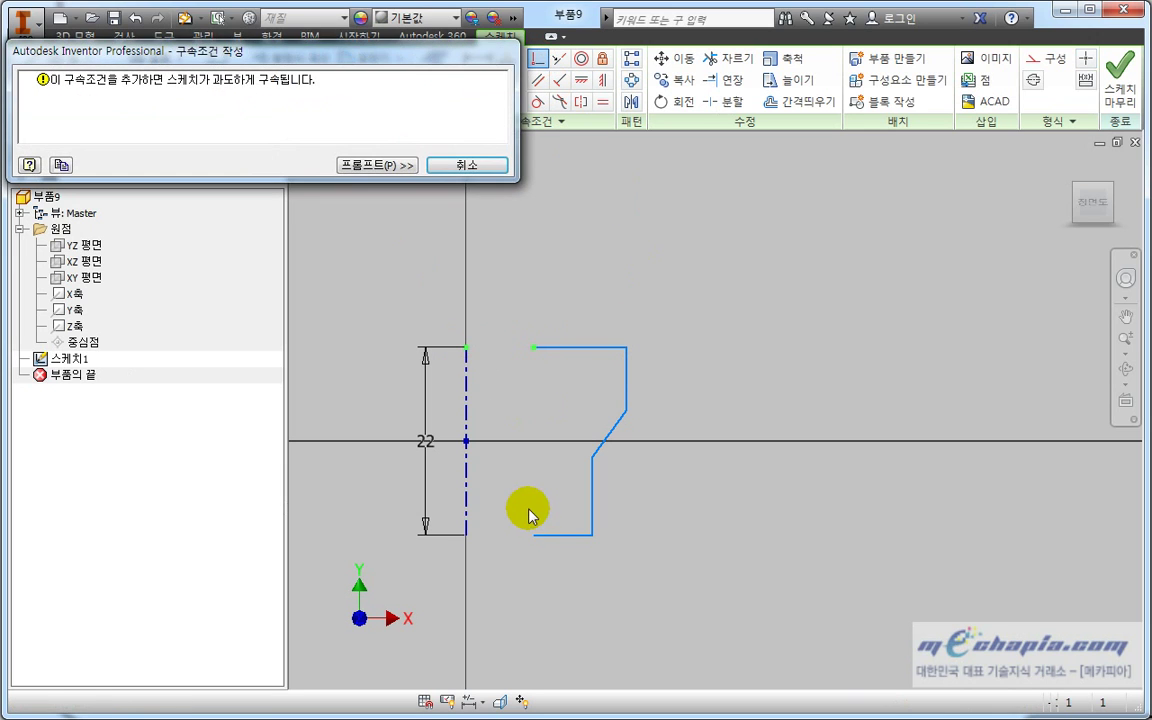
key("Escape")
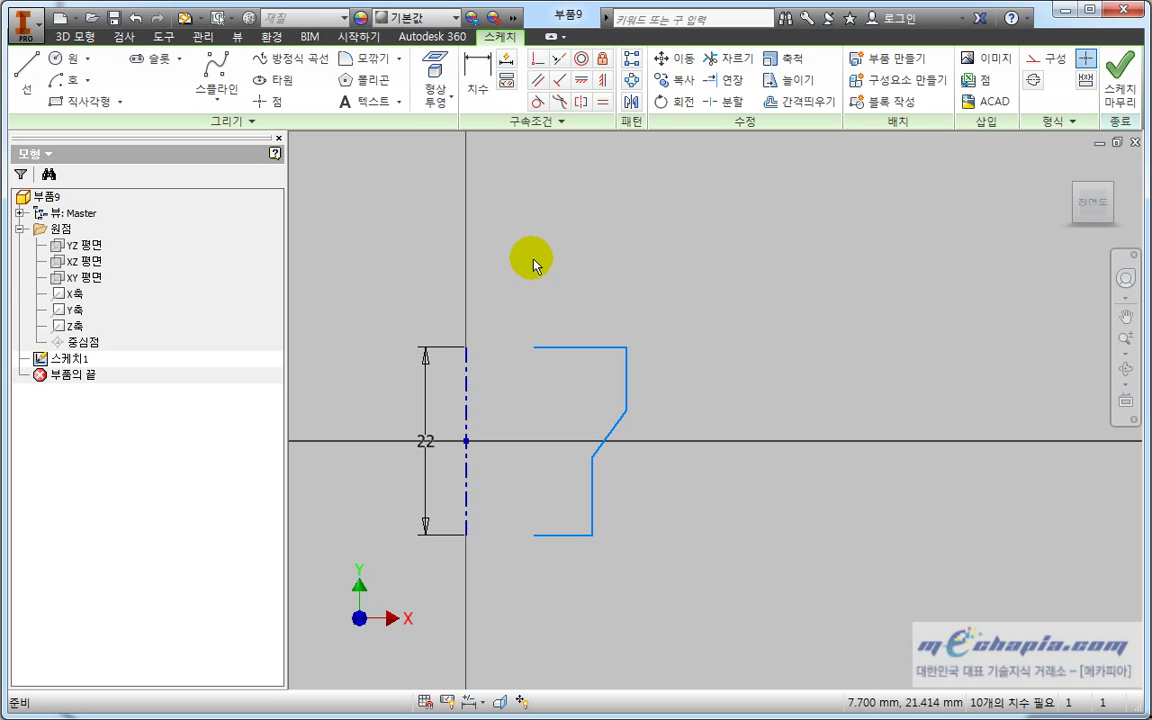
Show all constraints, delete the conflicting top constraint, then hide them again.
right_click(533, 260)
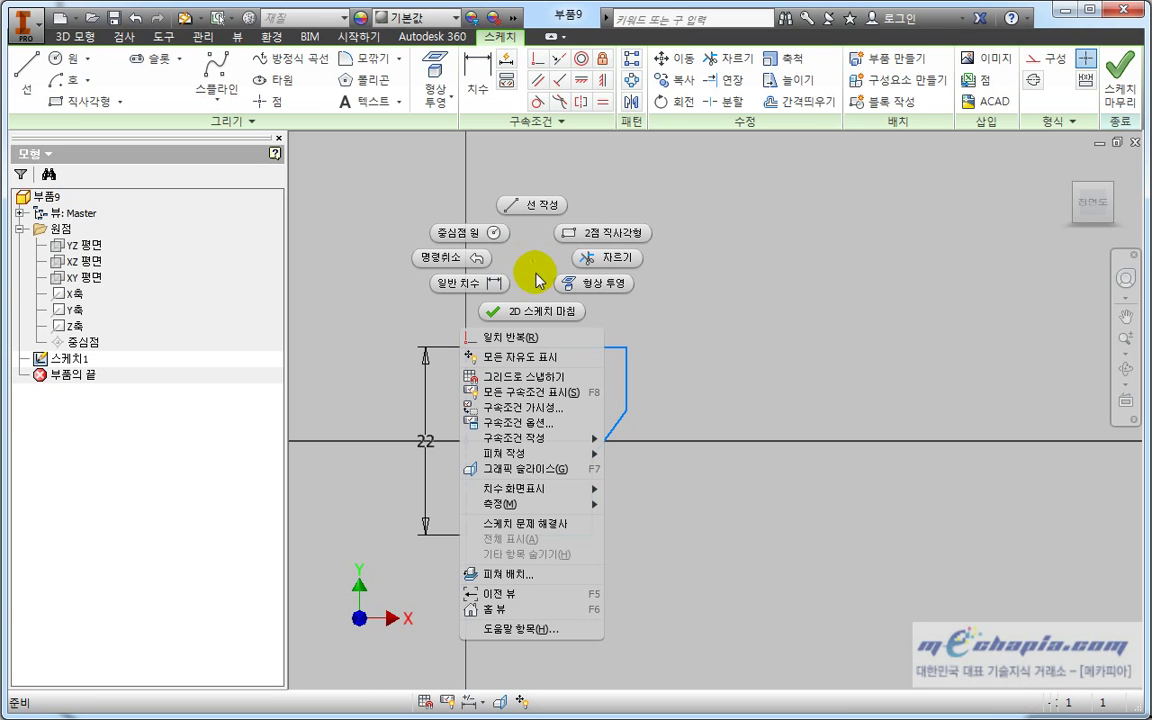
left_click(545, 393)
right_click(537, 335)
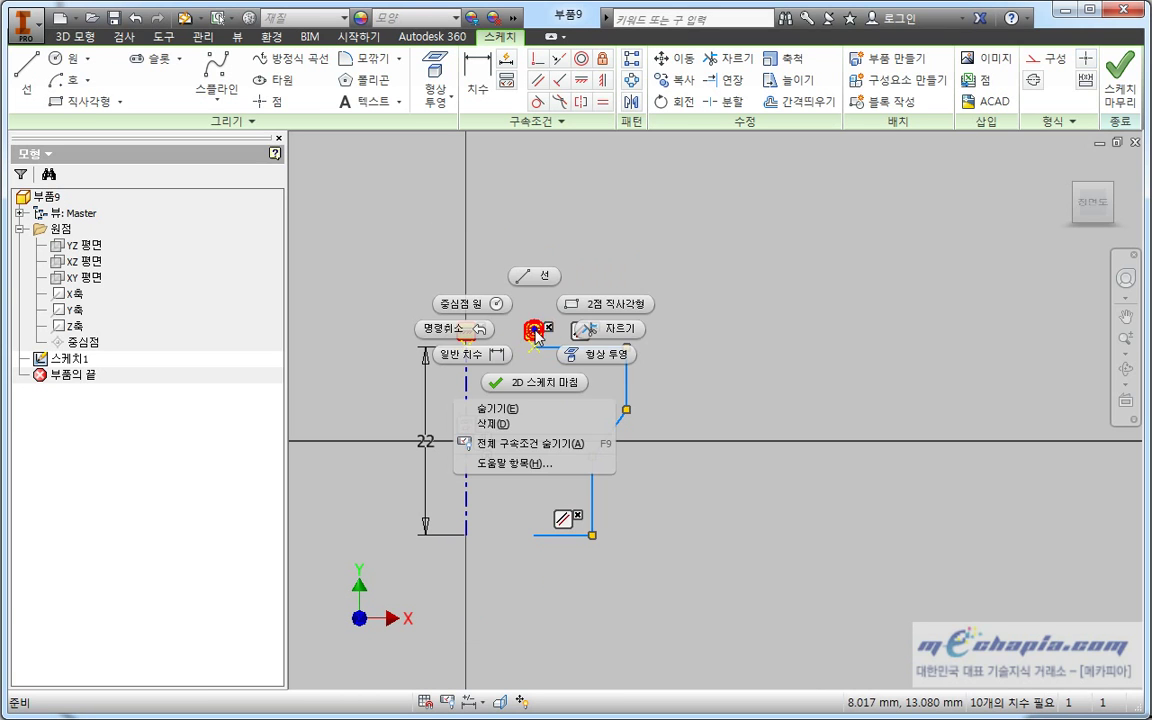
left_click(528, 425)
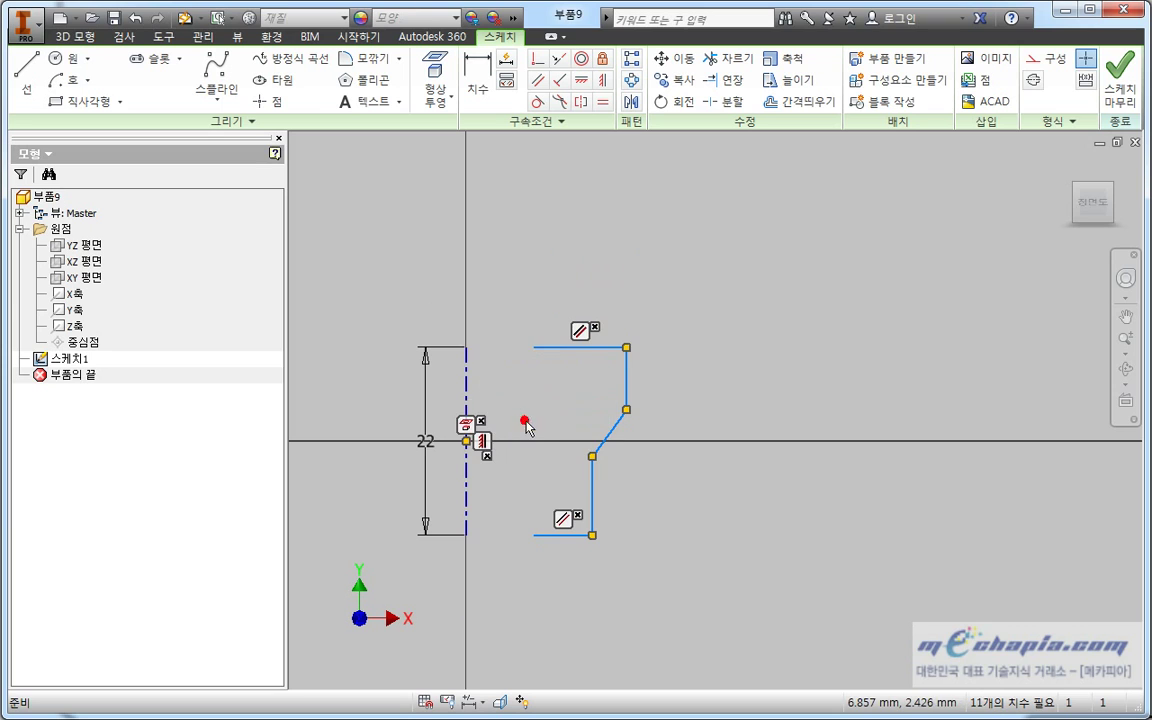
right_click(540, 283)
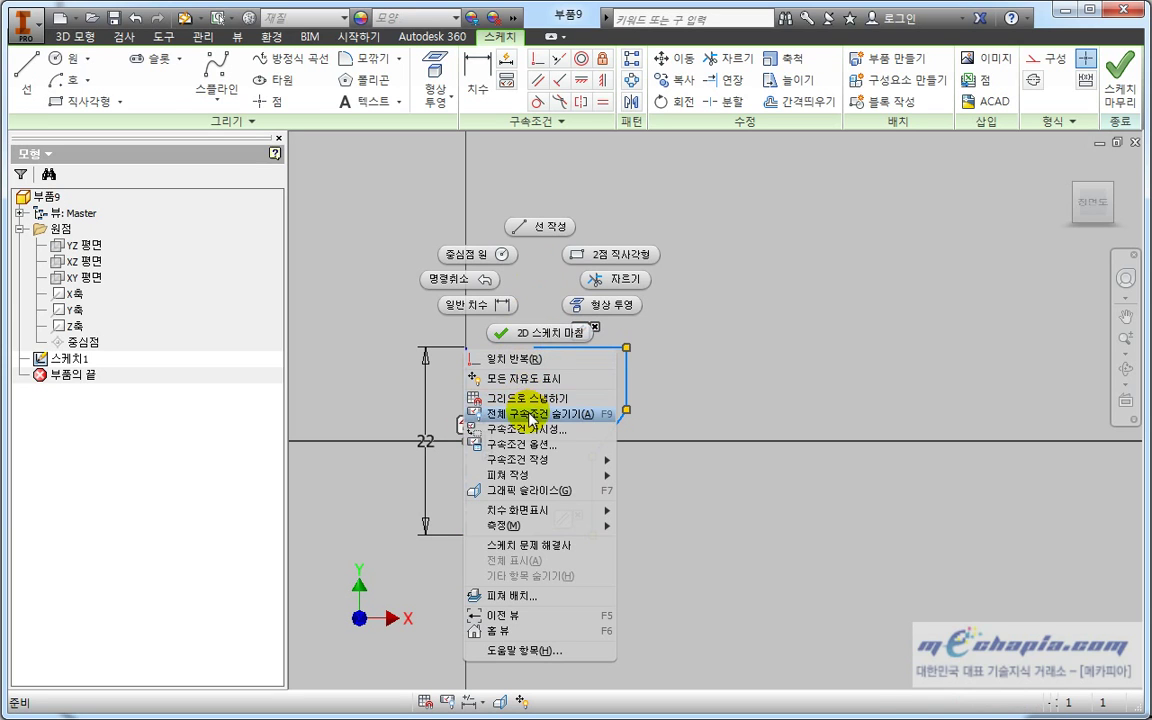
left_click(529, 415)
Make the top and bottom line ends coincident with the centerline.
left_click(537, 62)
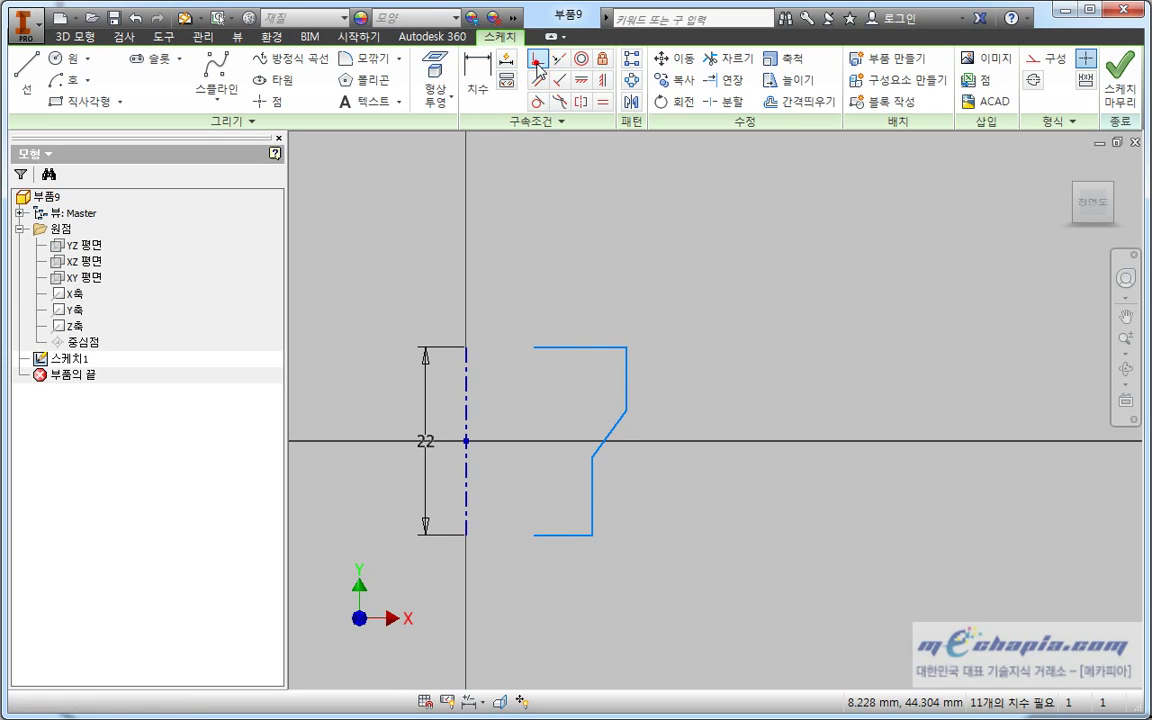
left_click(537, 347)
left_click(465, 350)
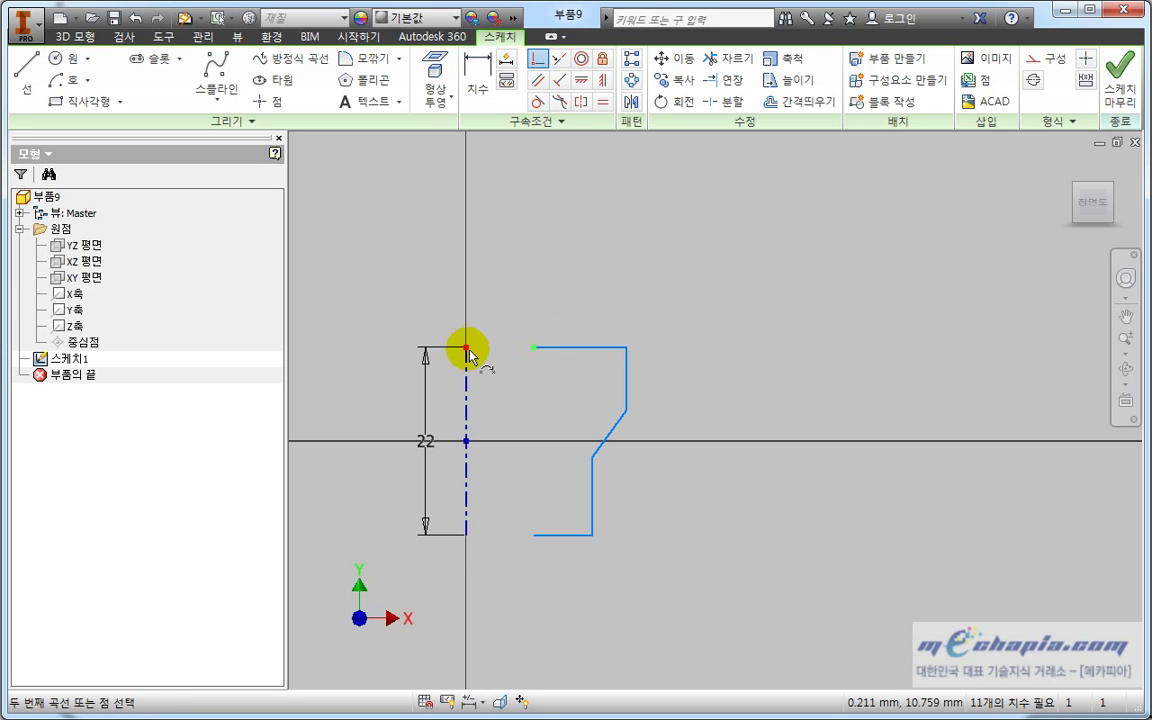
left_click(466, 532)
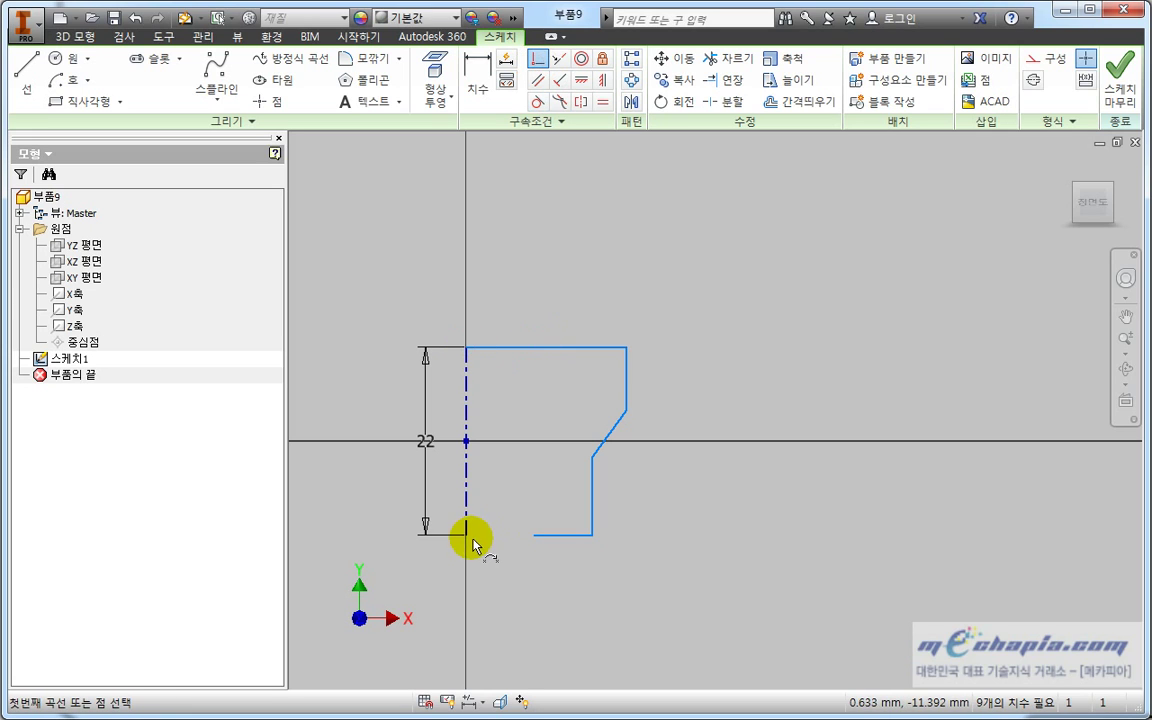
left_click(538, 536)
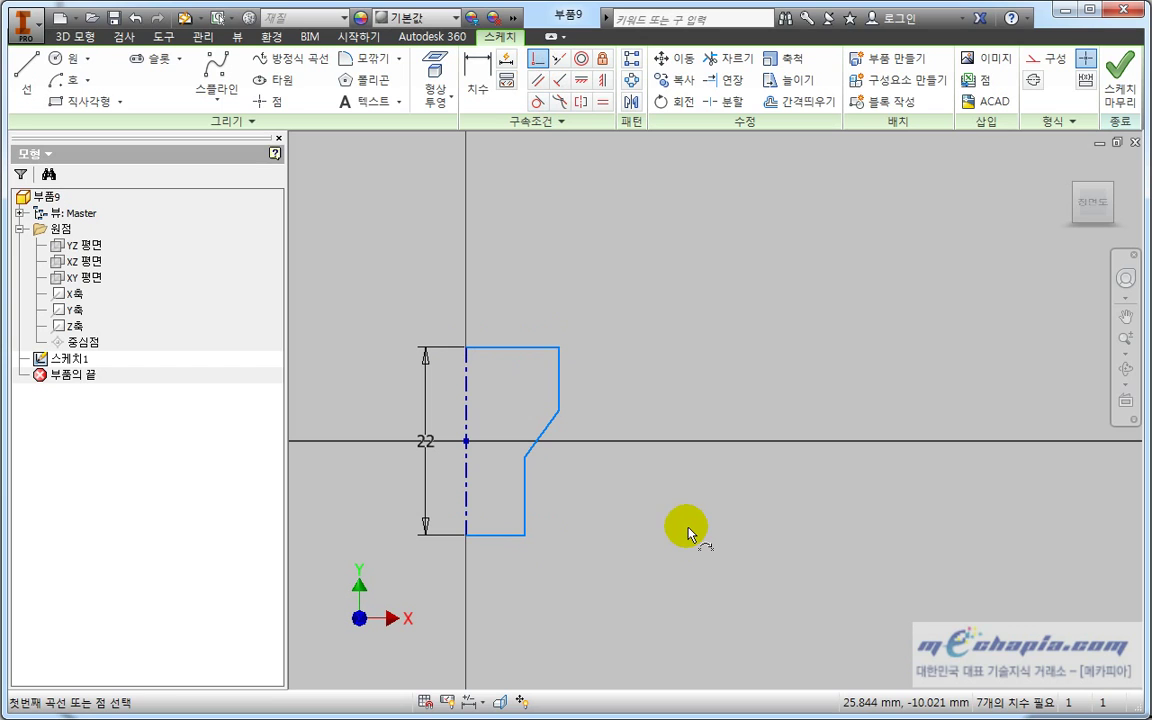
left_click(479, 88)
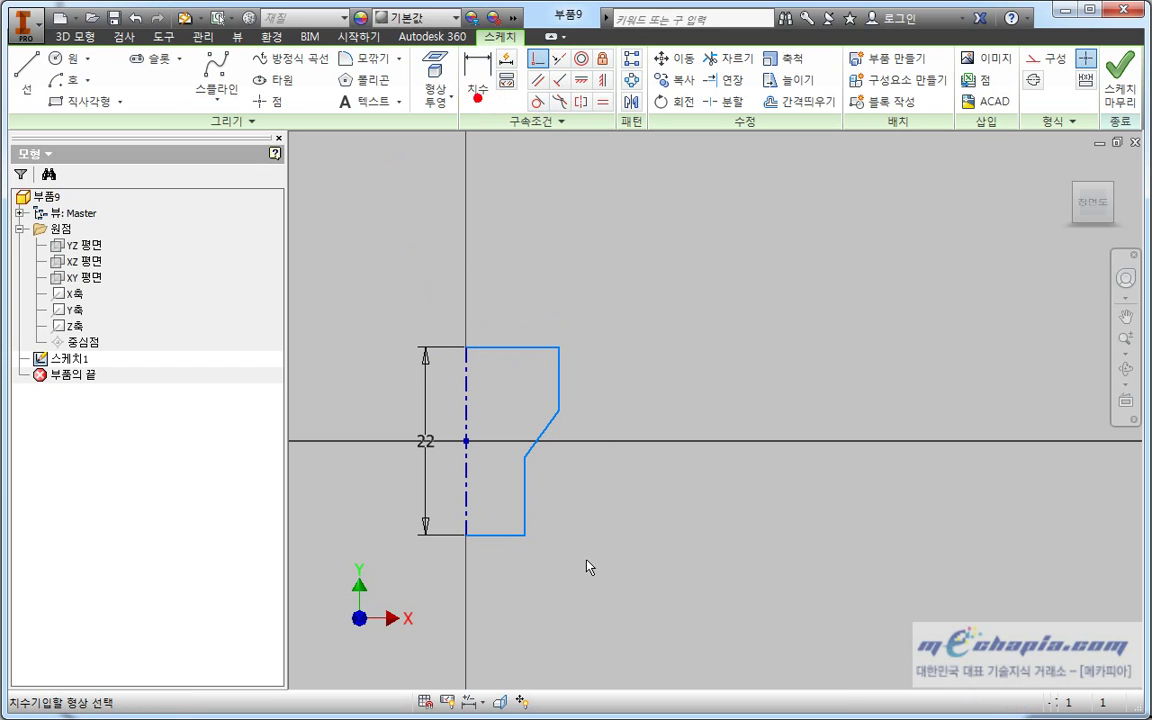
Dimension the hub diameters as Ø22 below and Ø27 above the profile.
left_click(527, 520)
left_click(466, 515)
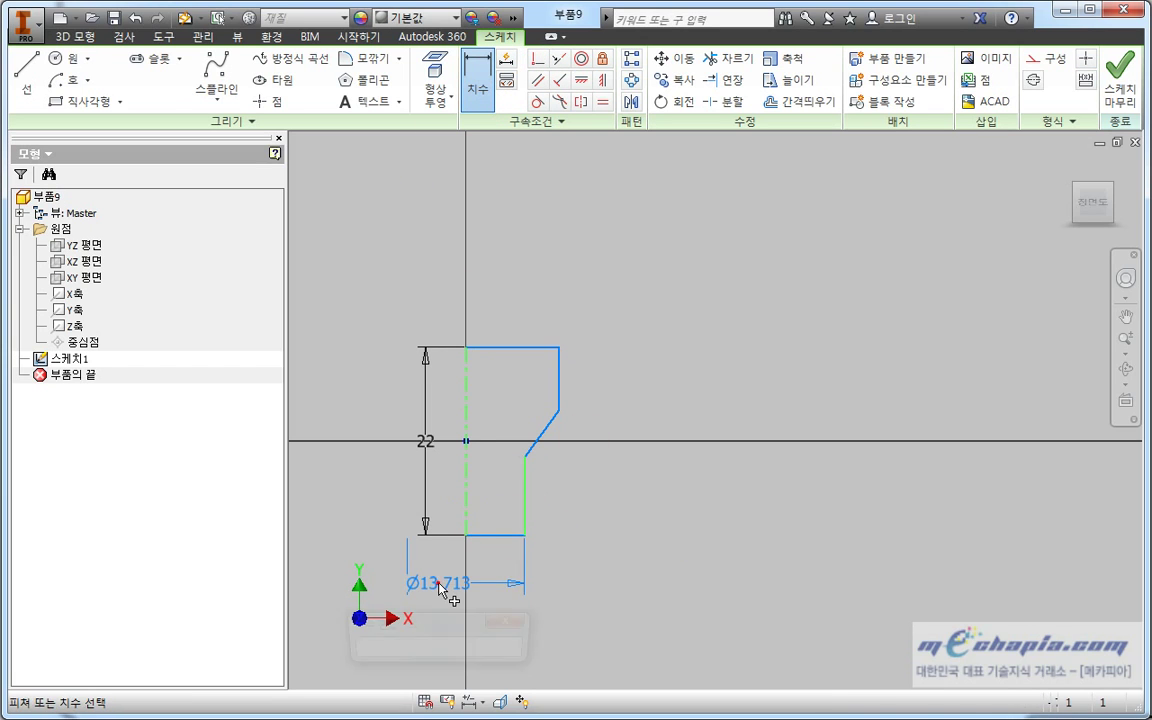
left_click(440, 587)
type("22")
key("Return")
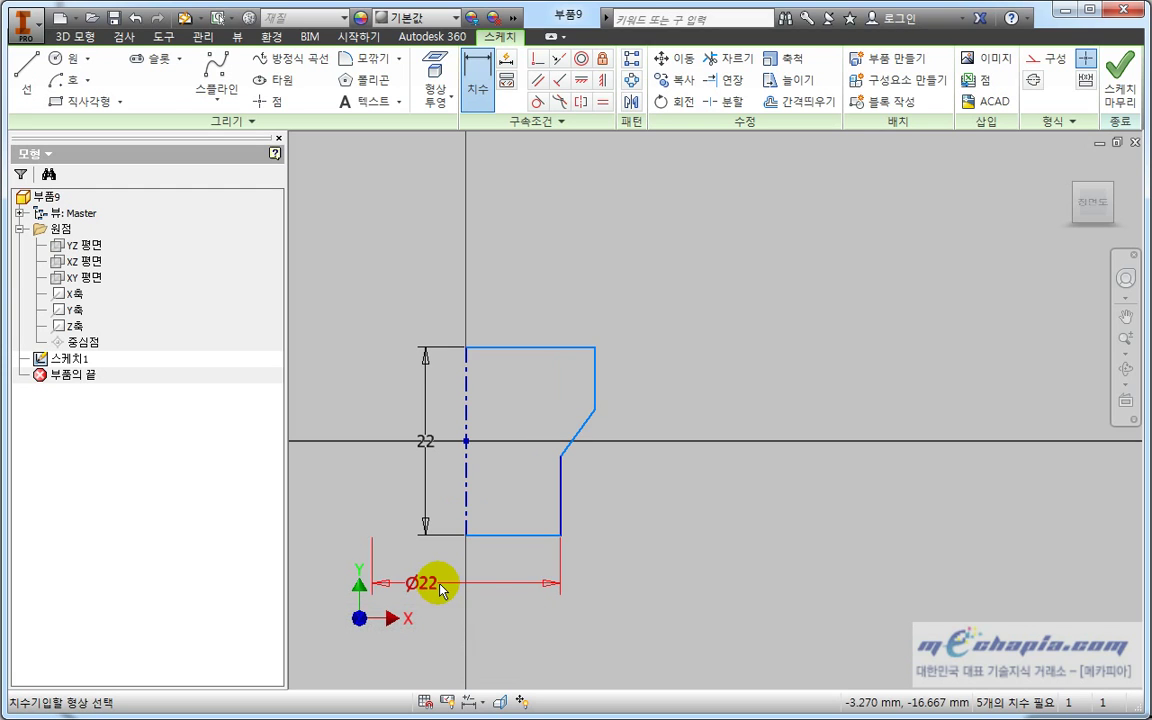
left_click(597, 383)
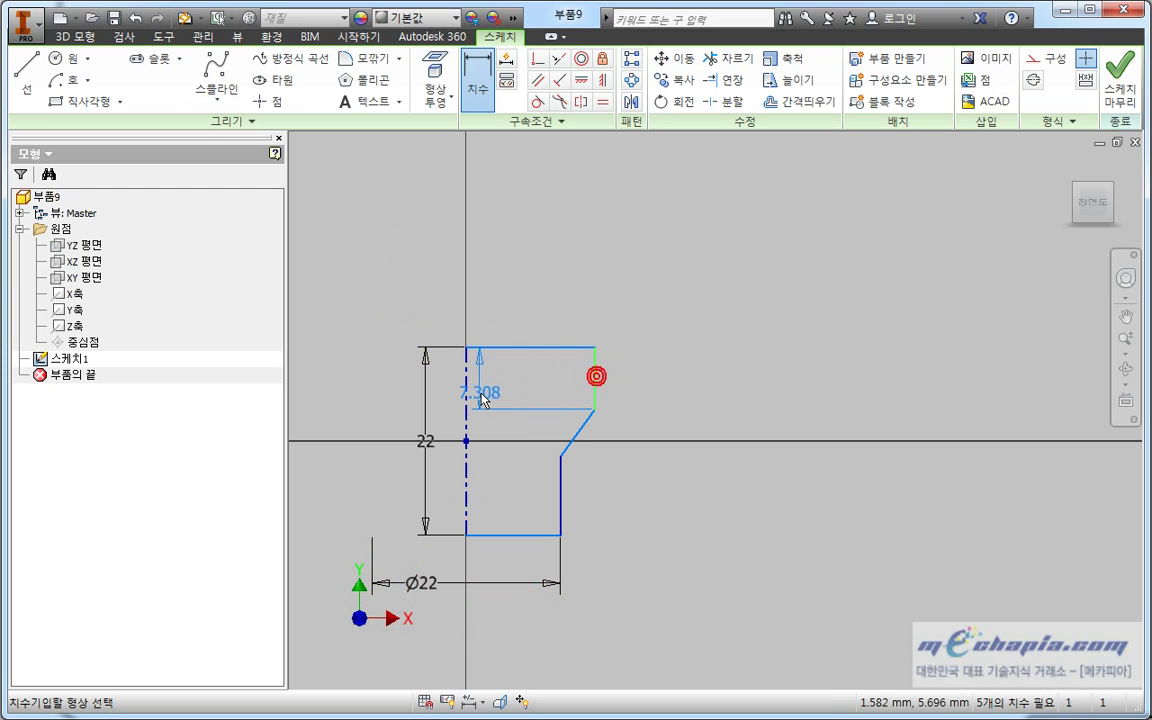
left_click(464, 399)
left_click(435, 299)
type("27")
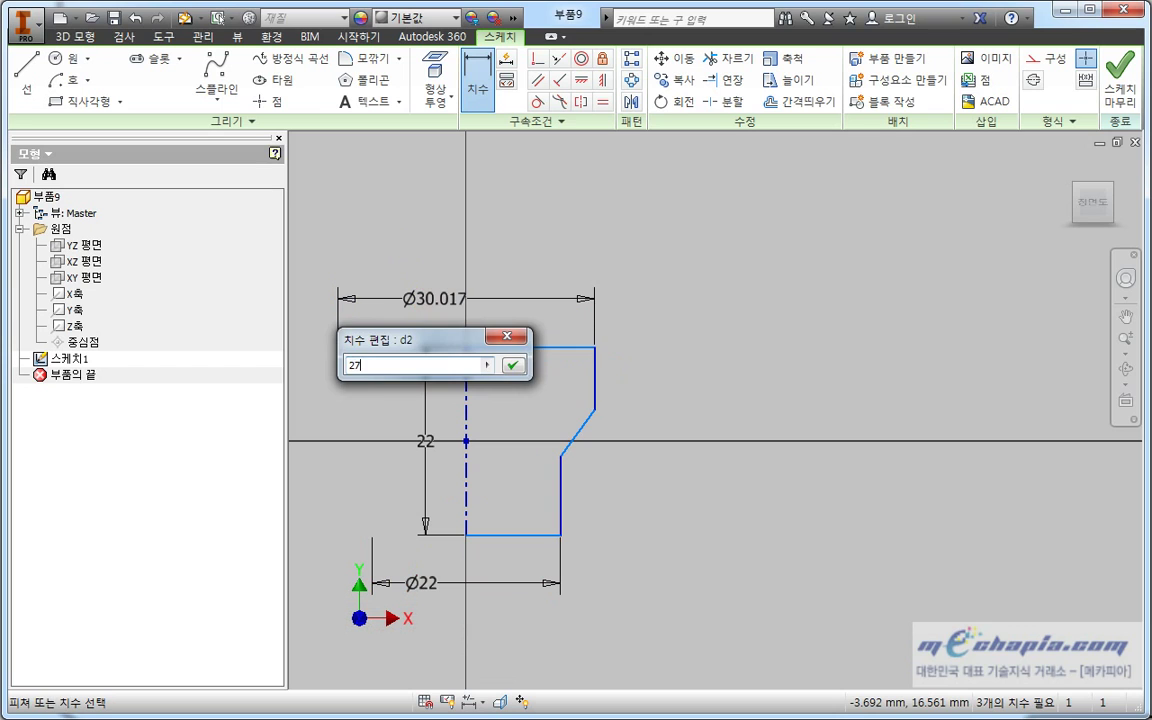
key("Return")
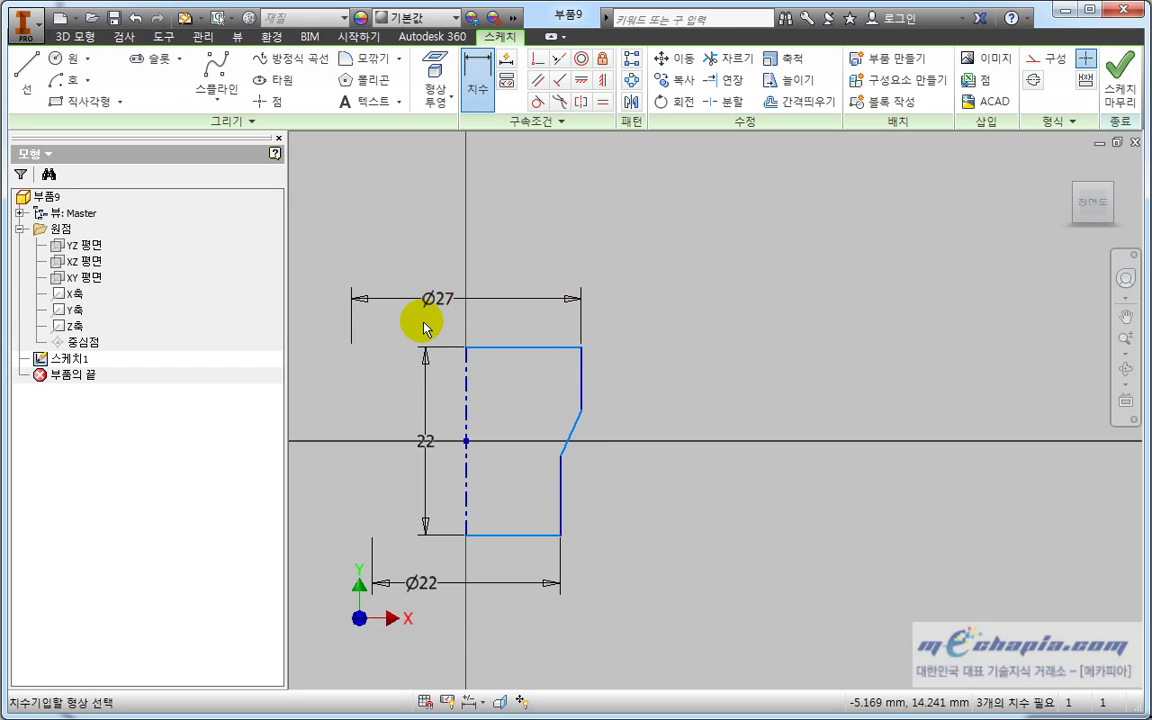
Add a 10 mm step height and a 30° chamfer angle.
left_click(563, 517)
left_click(620, 505)
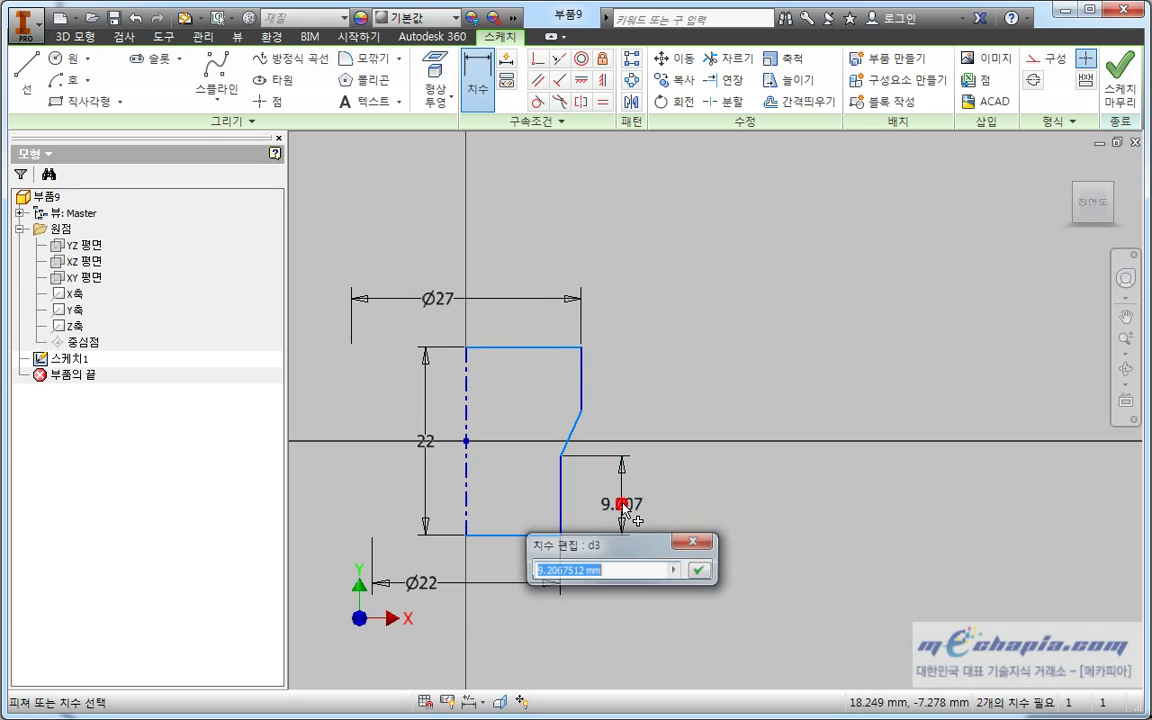
type("10")
key("Return")
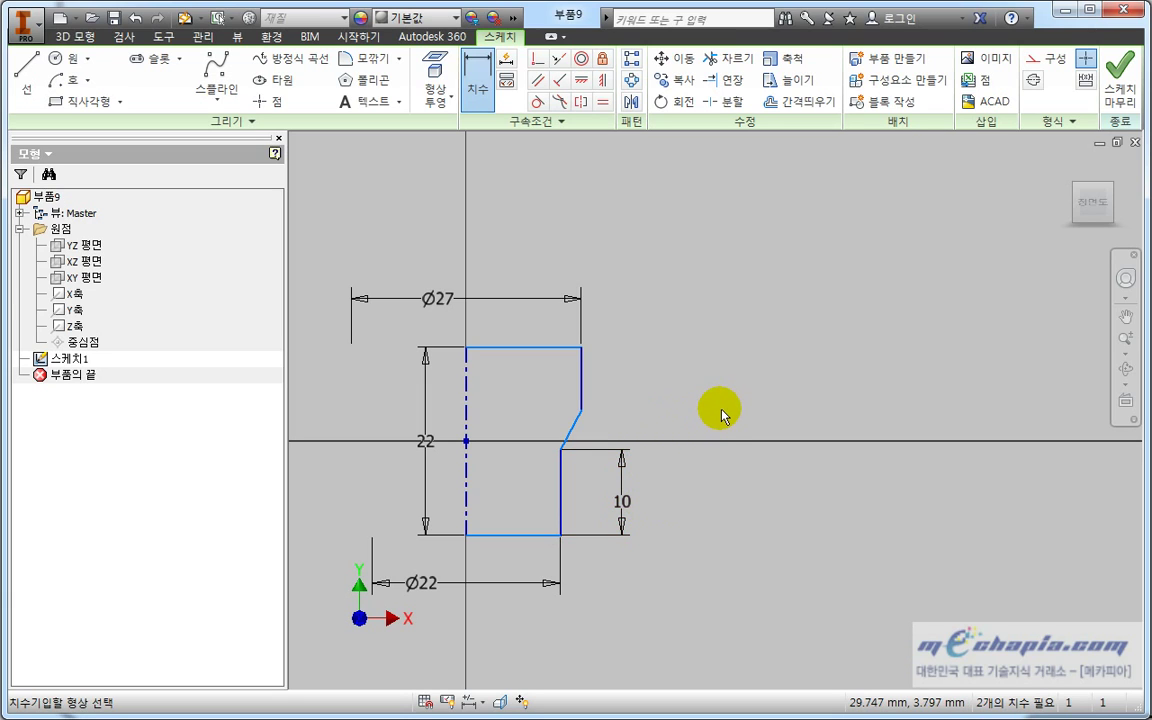
left_click(558, 511)
left_click(567, 441)
left_click(571, 400)
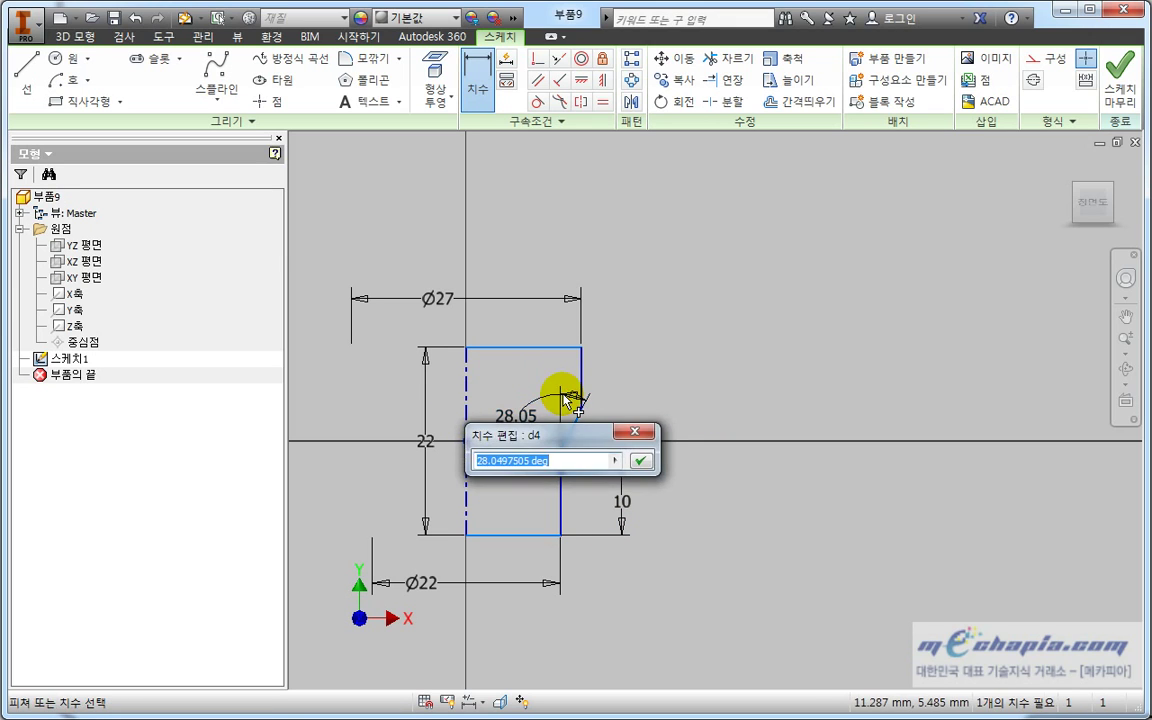
type("30")
key("Return")
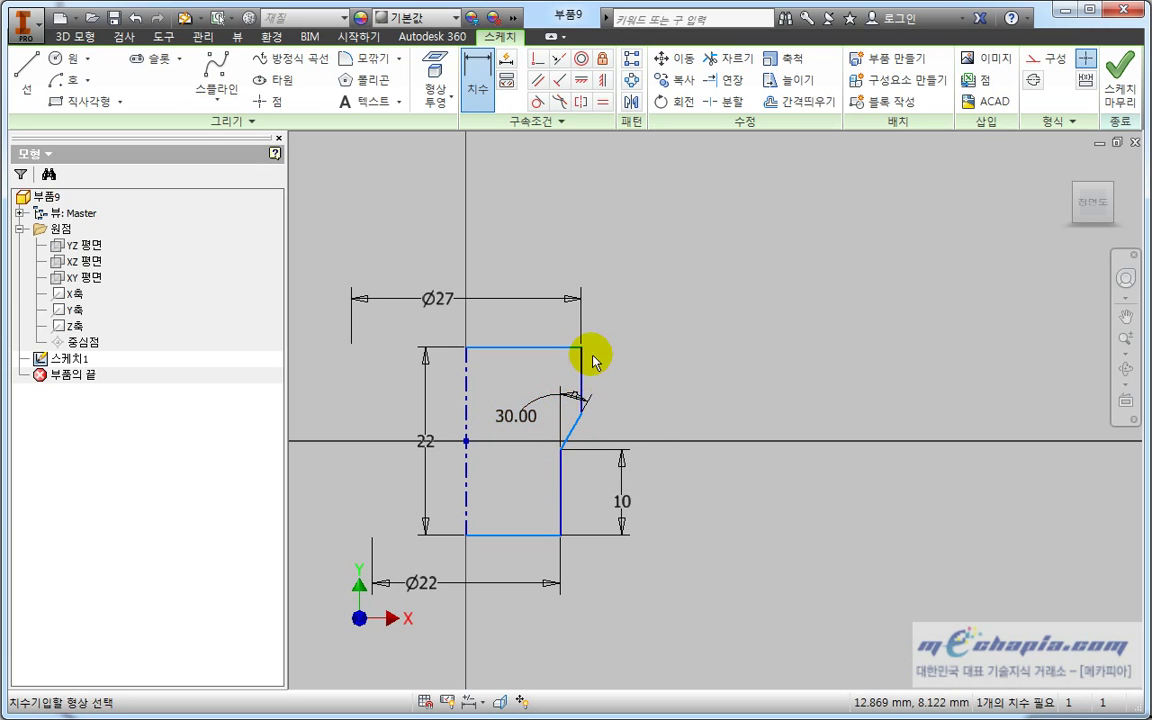
Add the remaining constraint to the top line so the sketch is fully constrained.
key("Escape")
mouse_move(583, 348)
left_mouse_down()
mouse_move(596, 360)
mouse_move(566, 352)
left_mouse_up()
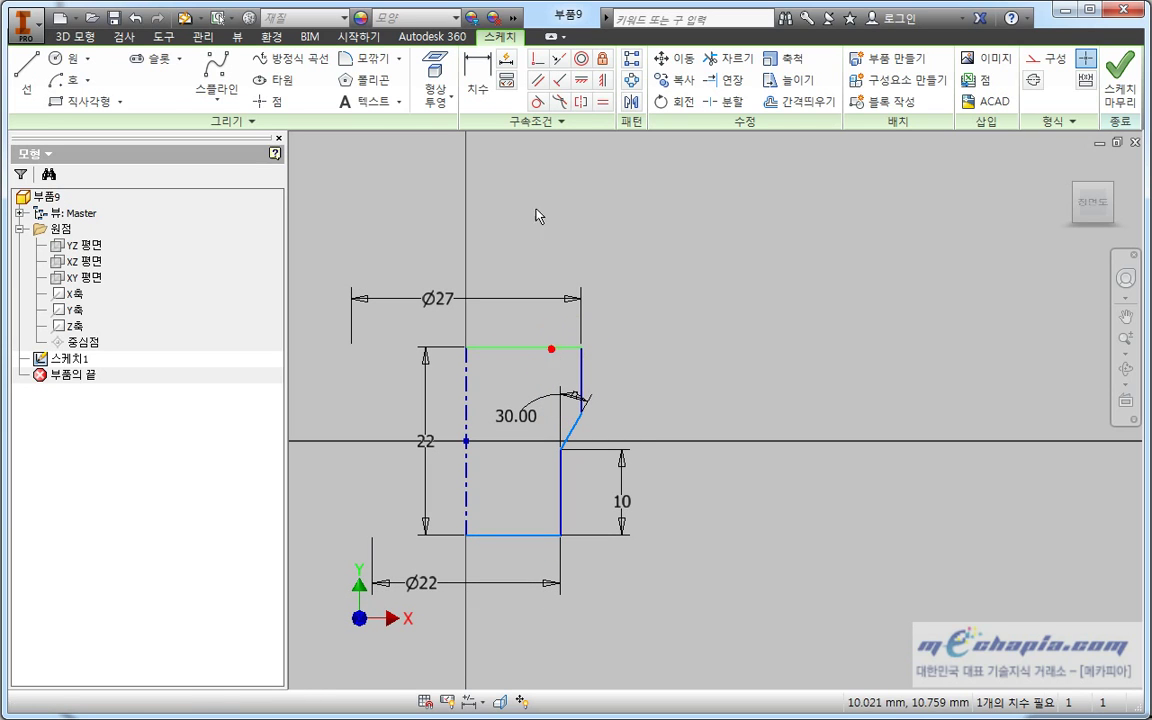
left_click(578, 80)
left_click(681, 275)
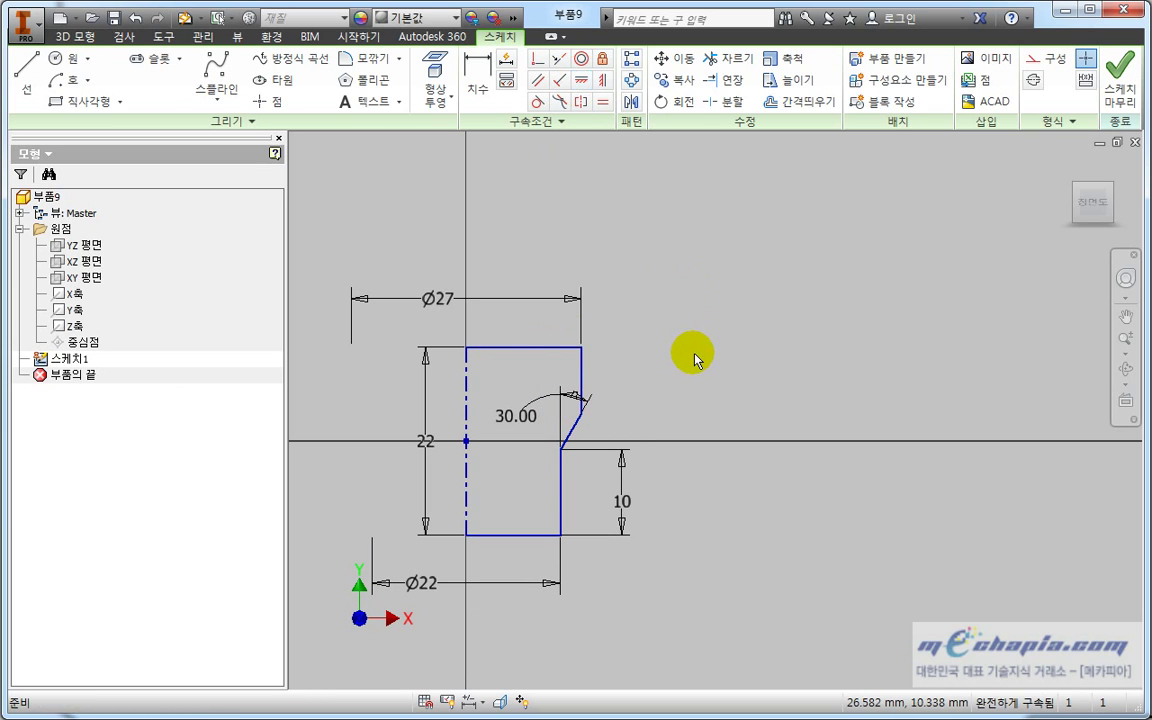
scroll(695, 358, "down", 3)
Revolve the profile about the centerline into the stepped hub solid 회전1.
left_click(74, 38)
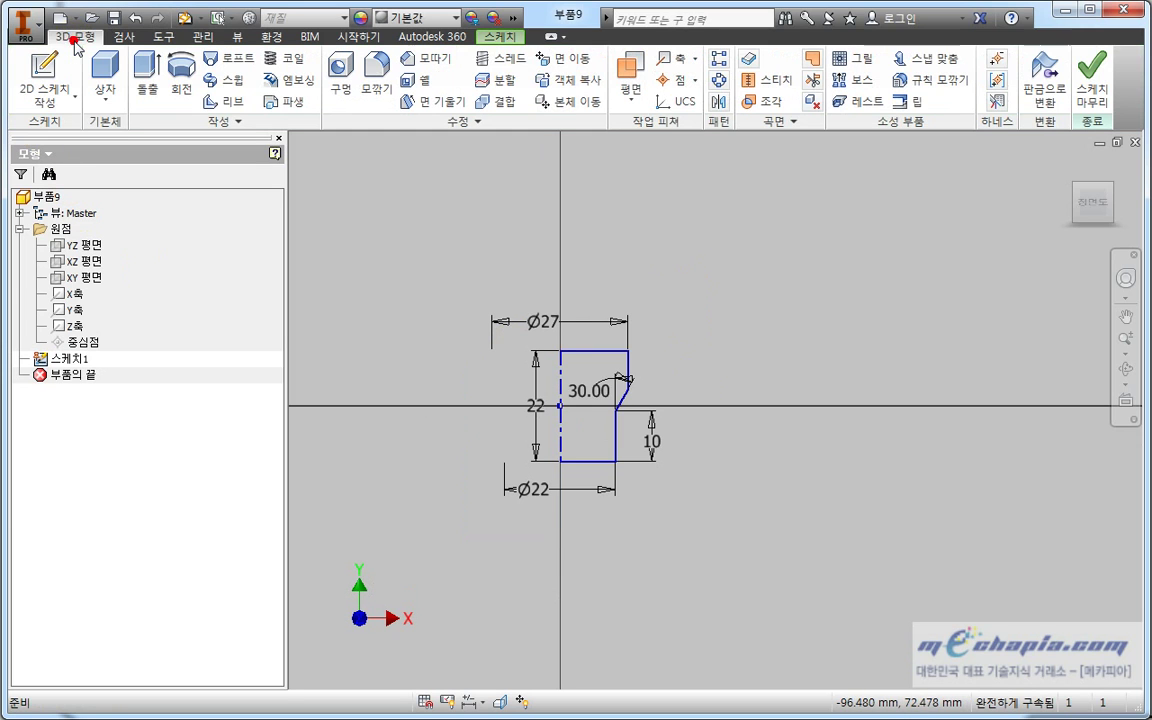
left_click(181, 82)
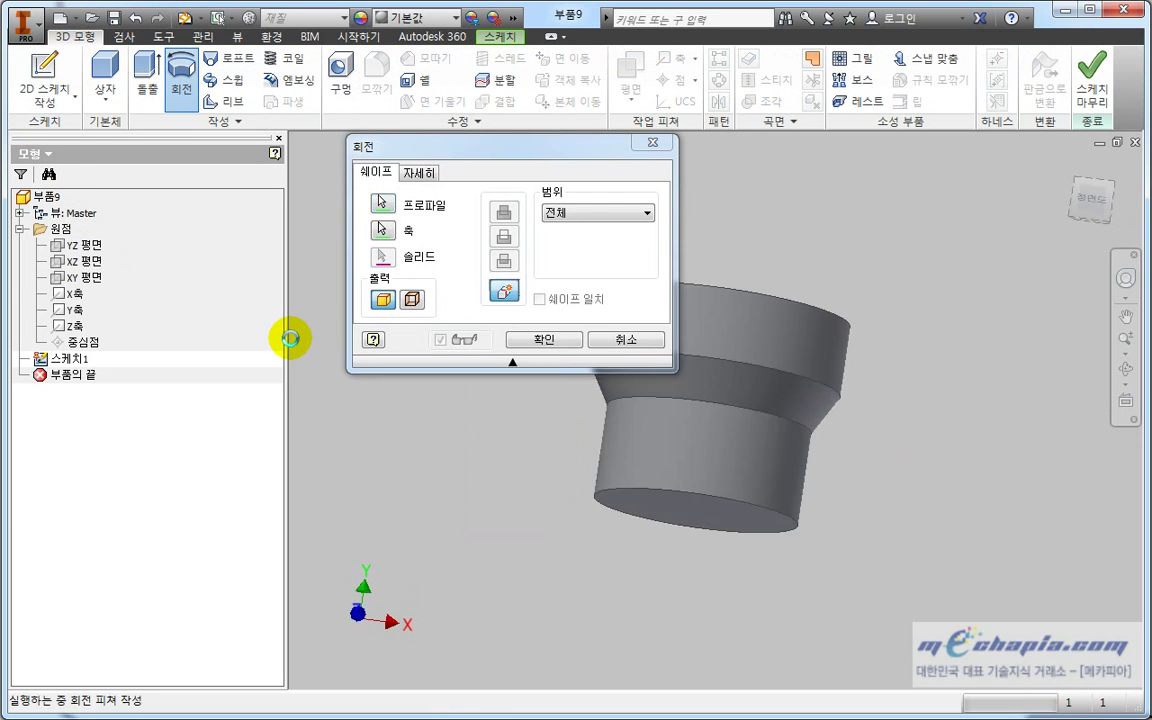
key("Return")
mouse_move(458, 489)
middle_mouse_down("shift")
mouse_move(571, 504)
mouse_move(576, 571)
mouse_move(506, 485)
middle_mouse_up("shift")
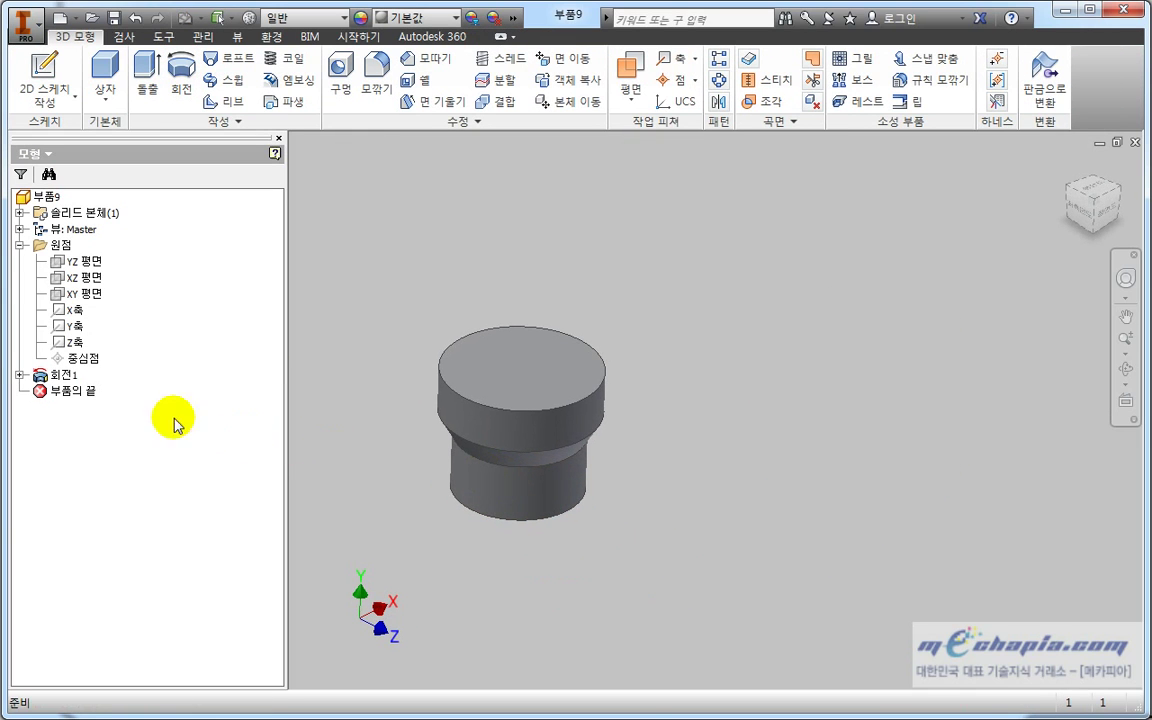
left_click(77, 299)
Start a sketch on the XY plane and draw a closed chamfered profile right of the hub.
left_click(43, 80)
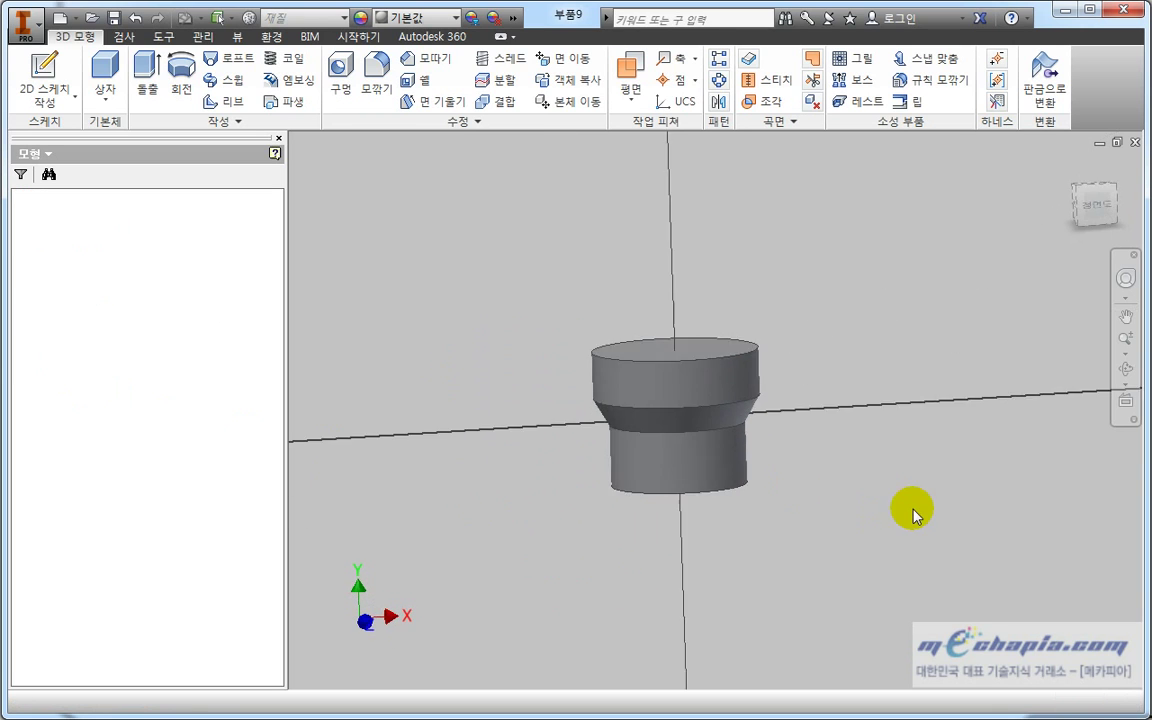
middle_click_drag(683, 555, 627, 475)
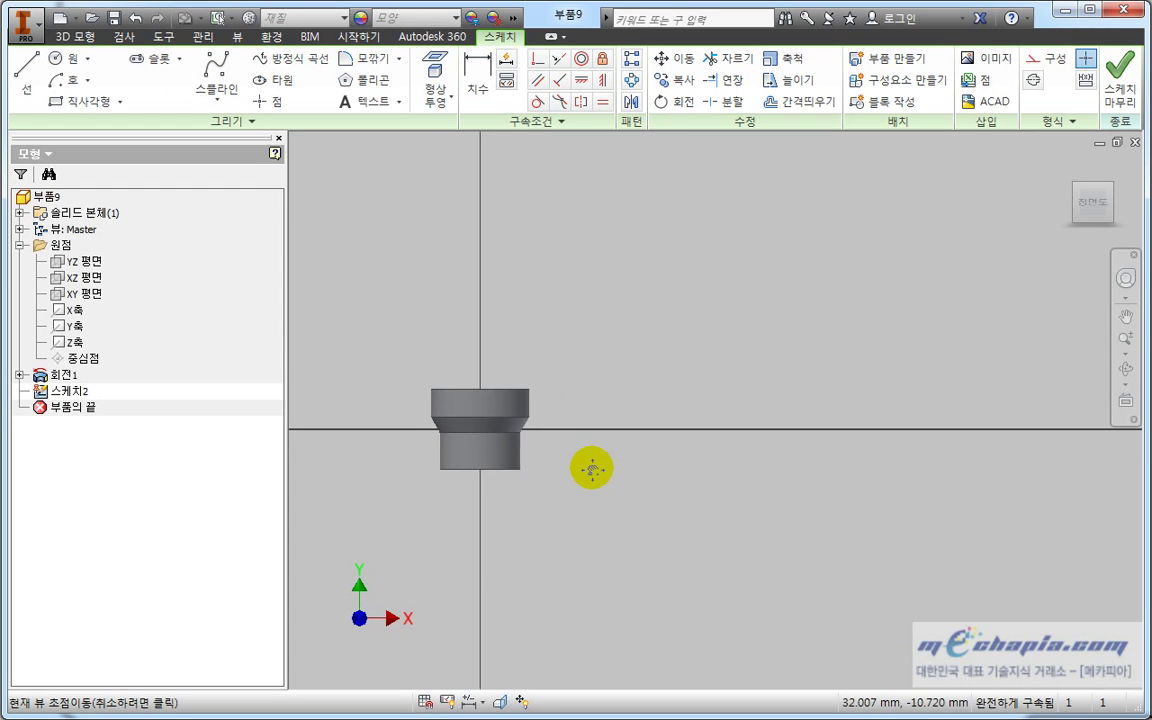
scroll(589, 463, "up", 3)
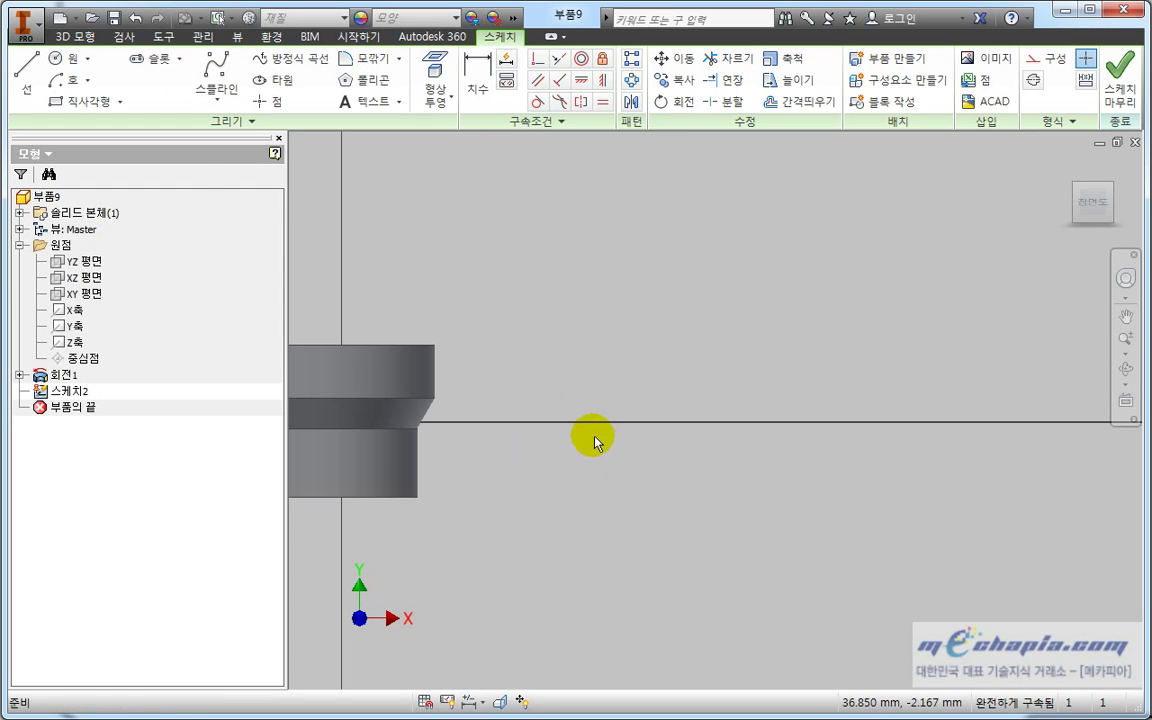
left_click(28, 72)
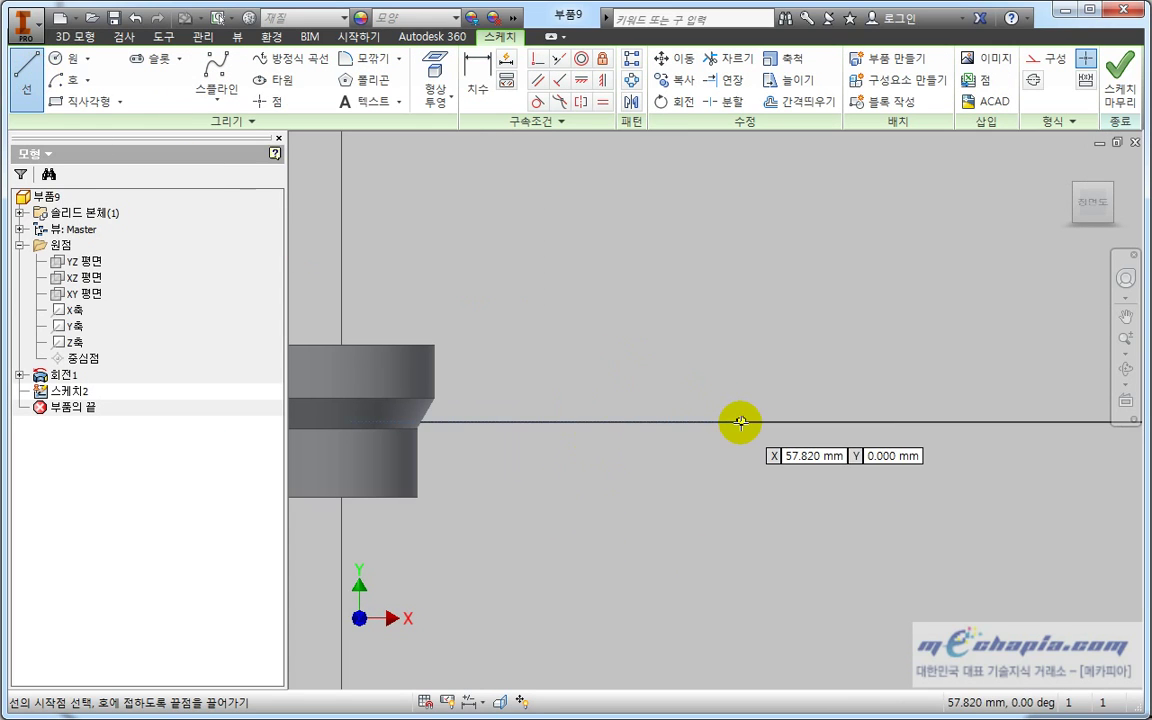
left_click(716, 291)
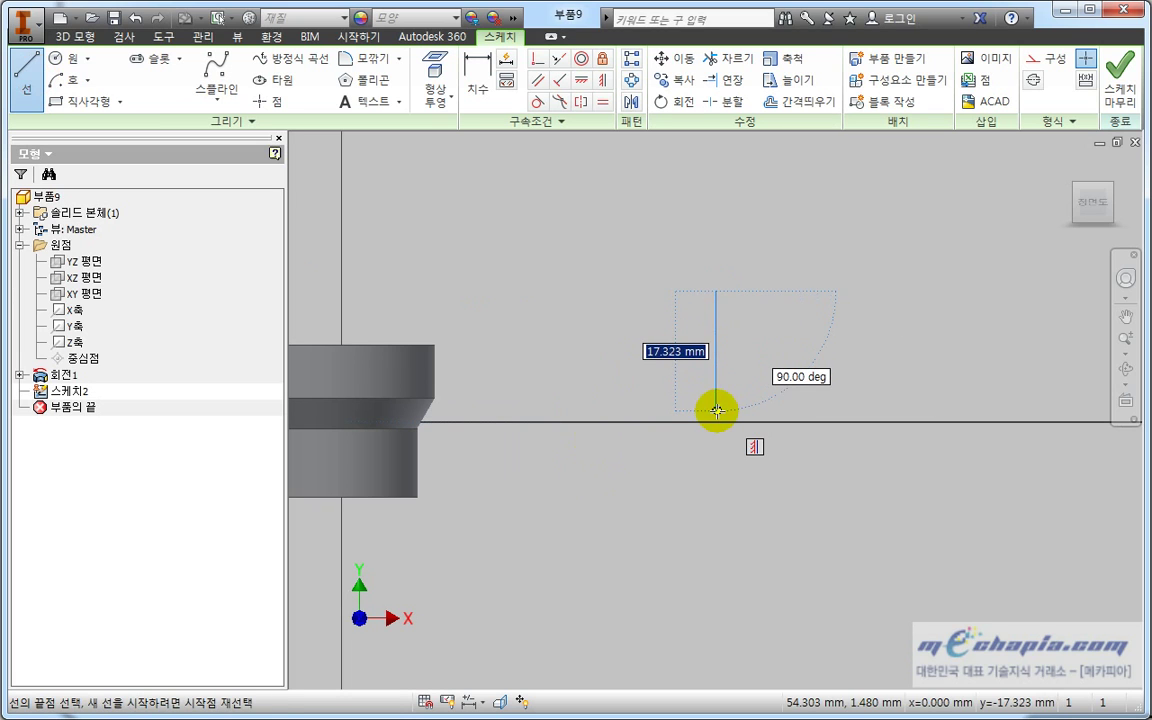
left_click(716, 410)
left_click(779, 411)
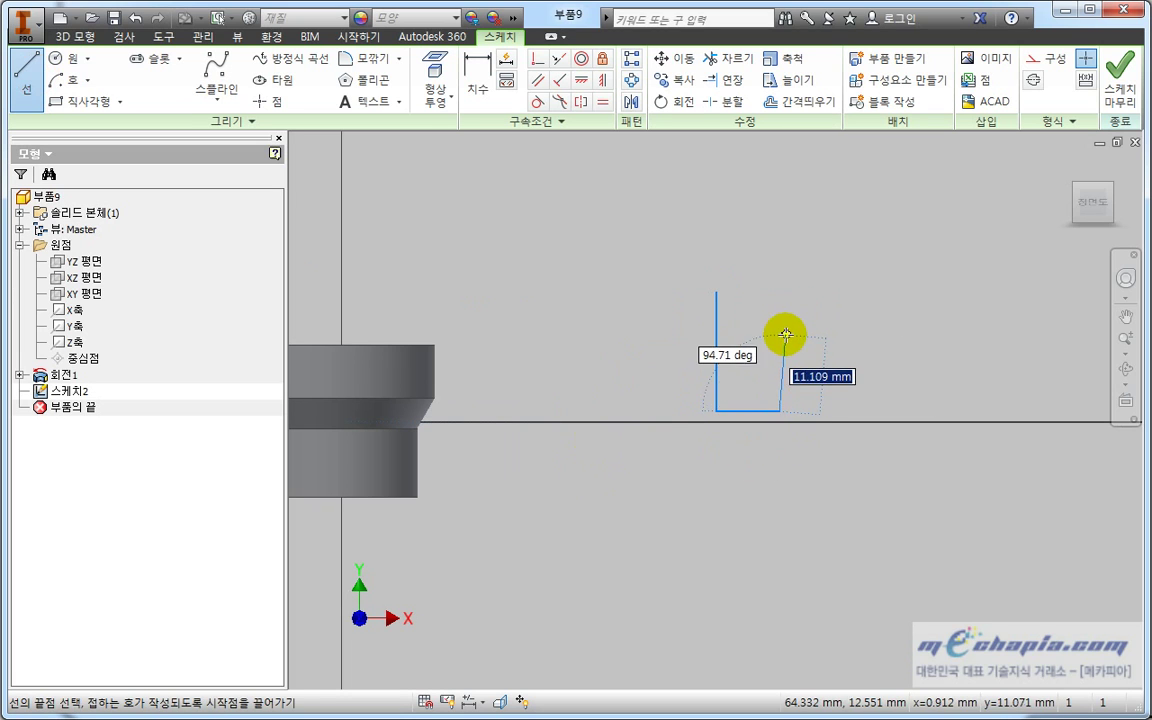
left_click(779, 342)
left_click(814, 291)
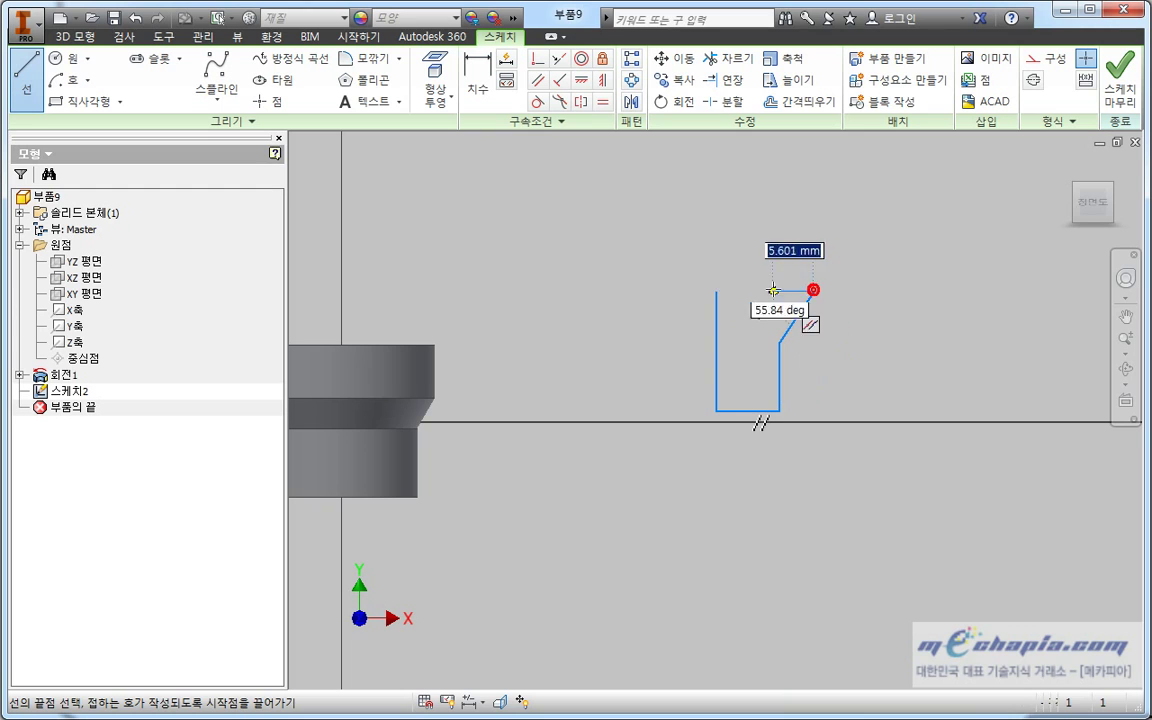
left_click(718, 290)
key("Escape")
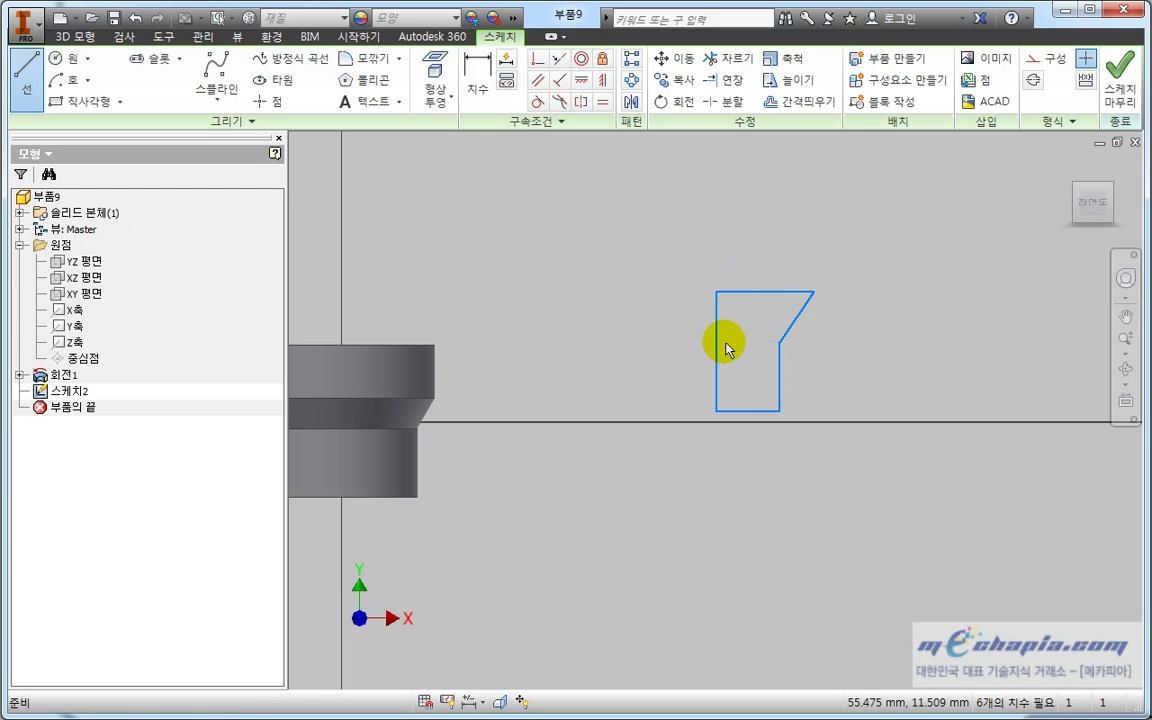
Turn the new profile's left edge into a centerline.
left_click(720, 341)
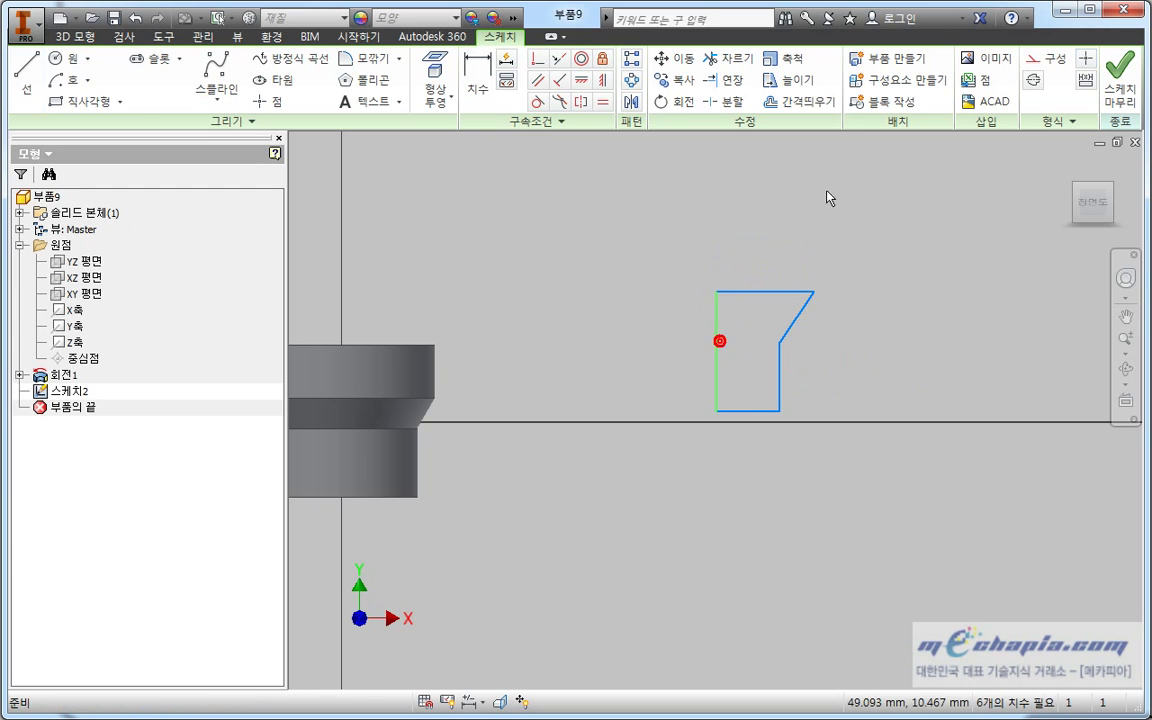
left_click(1035, 84)
left_click(993, 323)
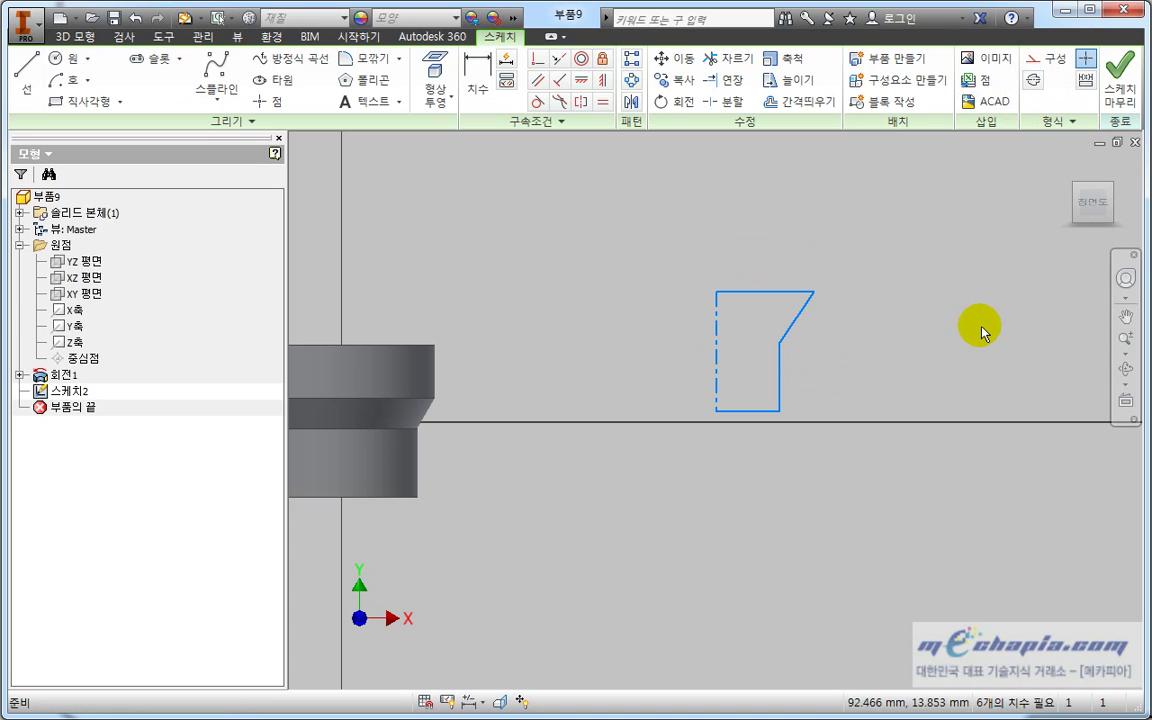
Dimension the second profile with Ø18 top and Ø14 bottom diameters.
key("d")
left_click(716, 328)
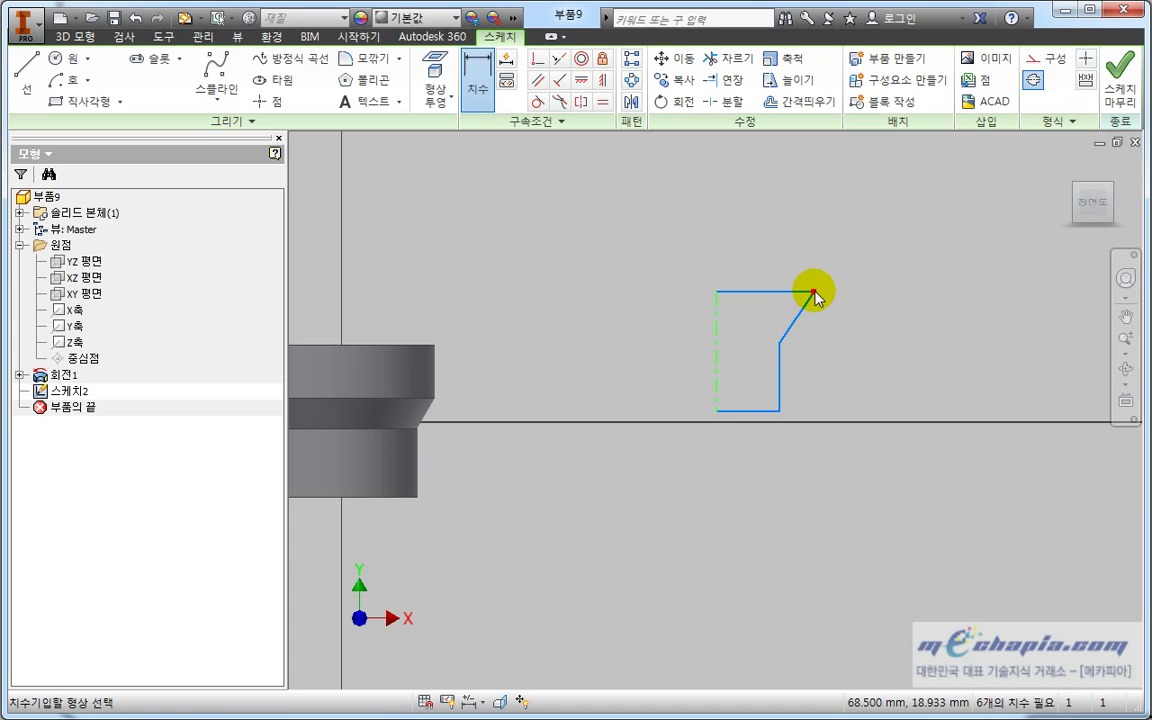
left_click(813, 291)
left_click(731, 259)
type("18")
key("Return")
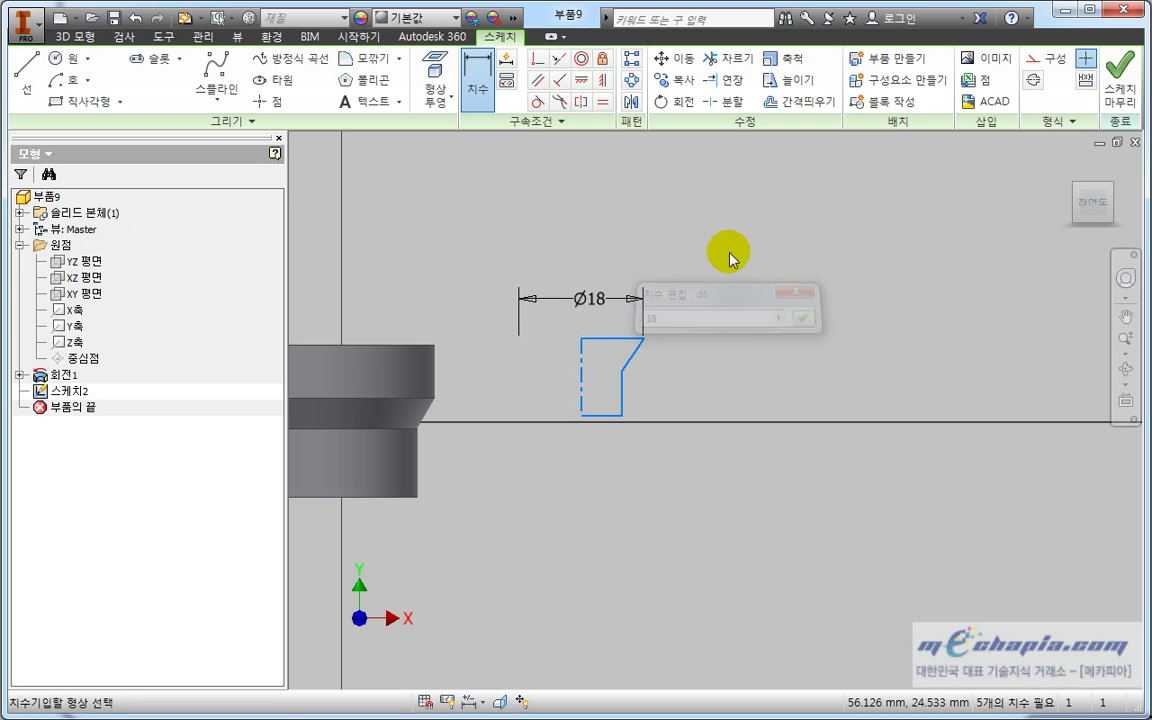
left_click(621, 398)
left_click(580, 396)
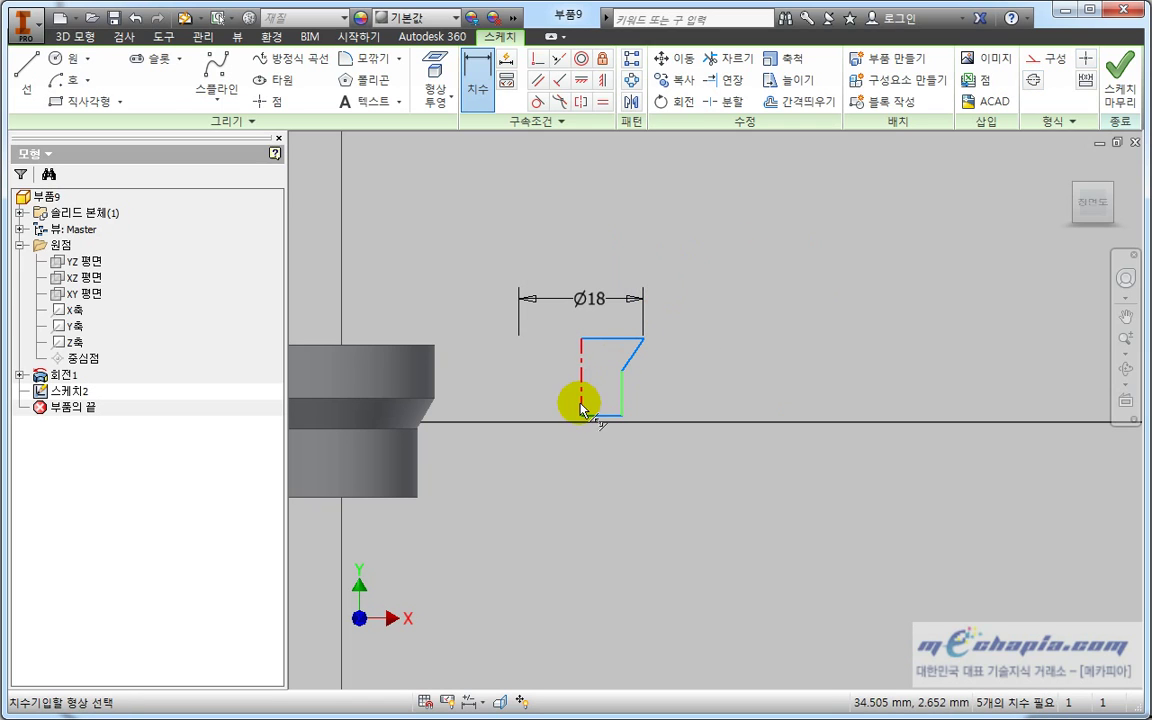
left_click(582, 452)
type("14")
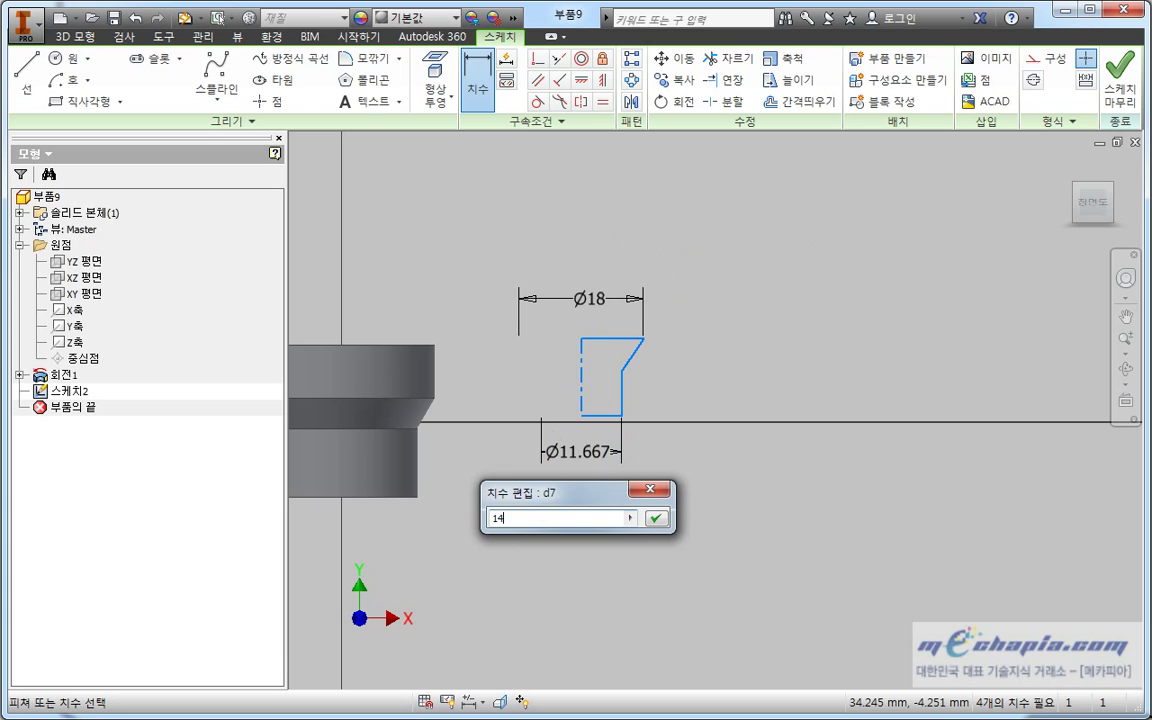
key("Return")
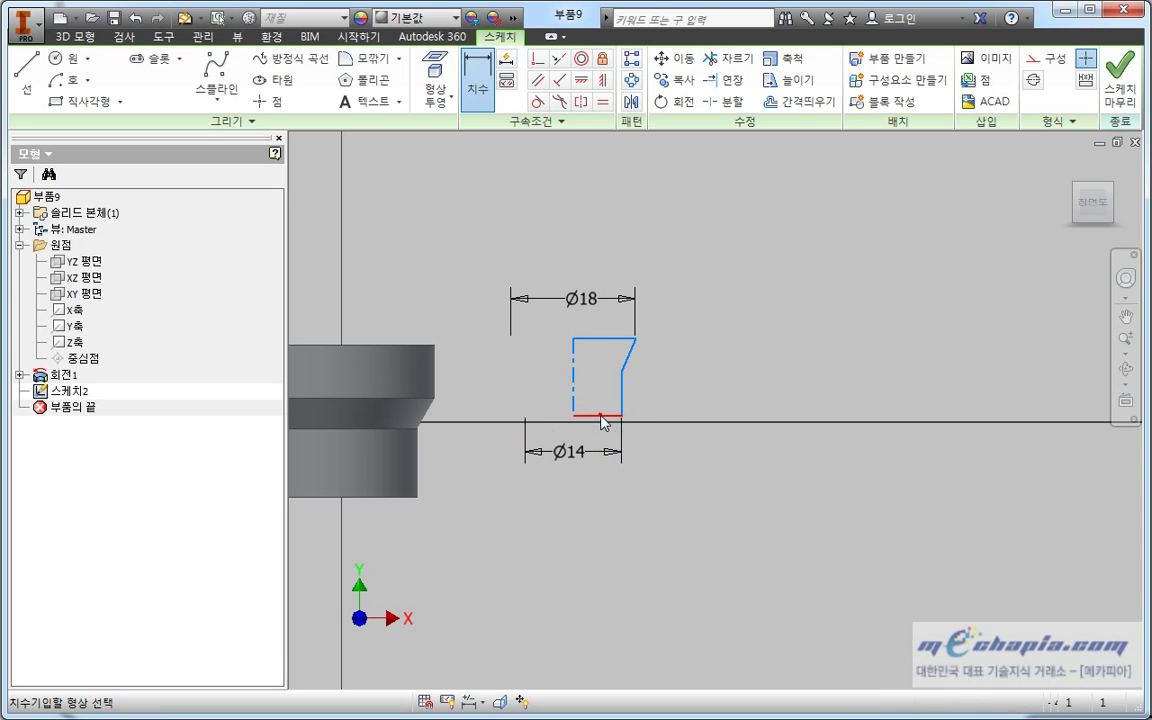
Set the profile height to 13 mm and the step height to d8/2 (6.5).
left_click(600, 415)
left_click(611, 343)
left_click(686, 380)
type("1")
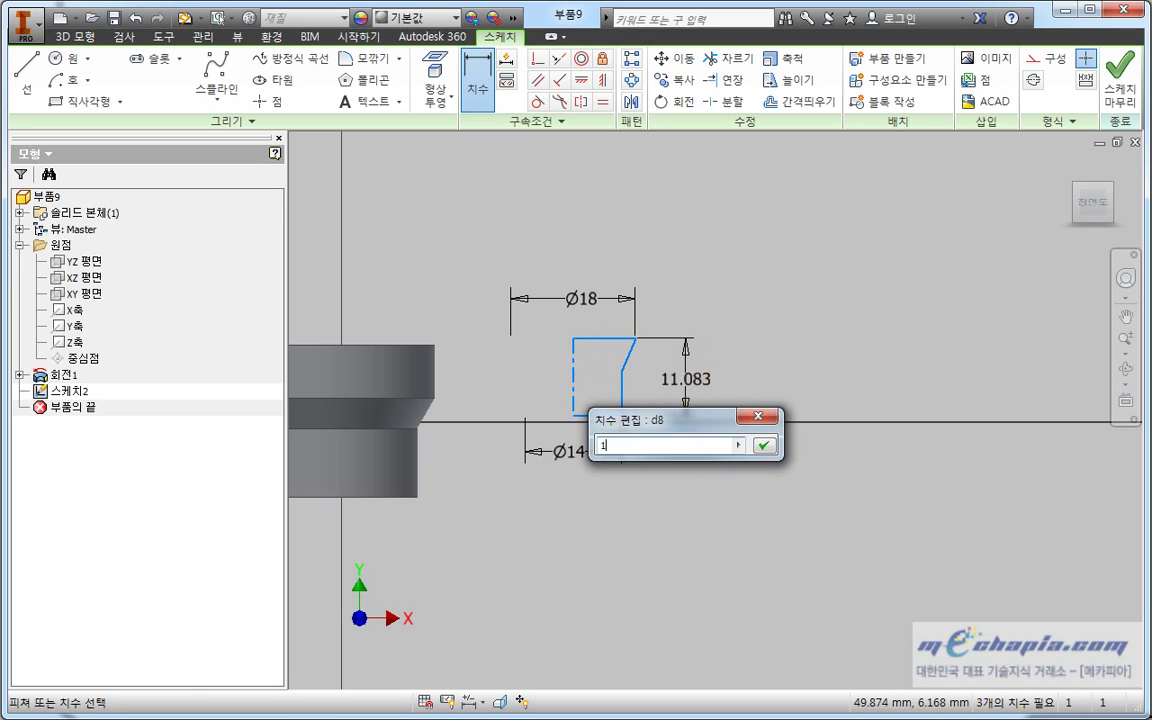
type("3")
key("Return")
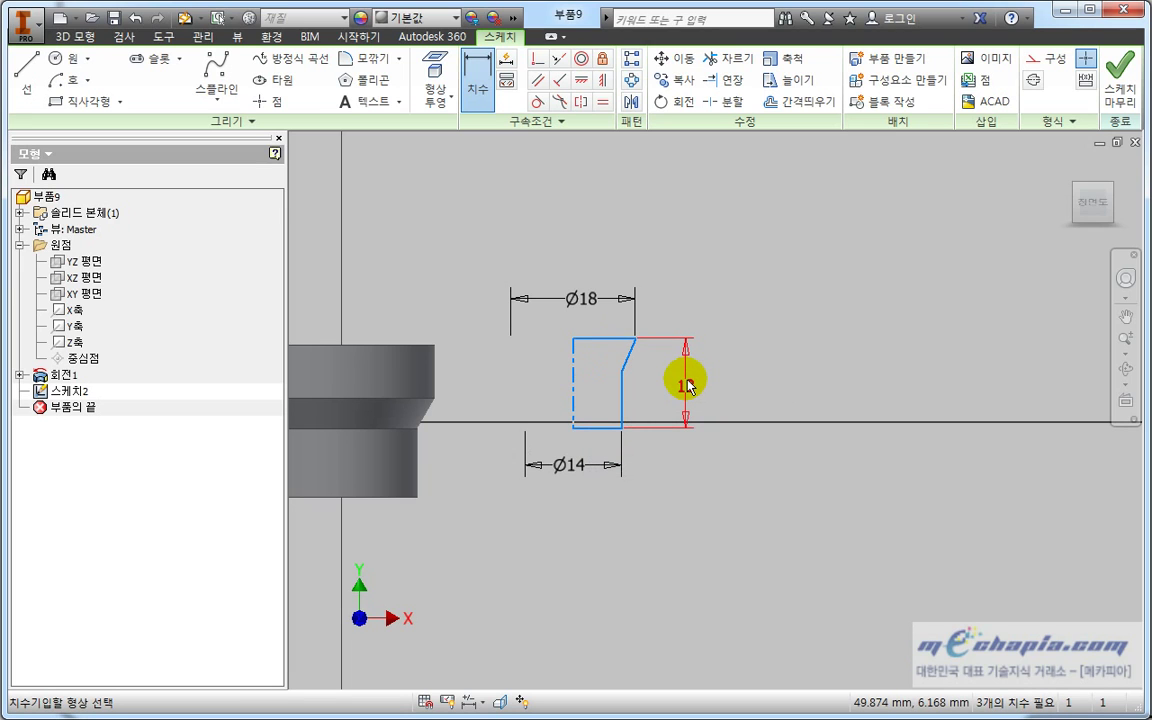
scroll(683, 380, "down", 3)
left_click(596, 419)
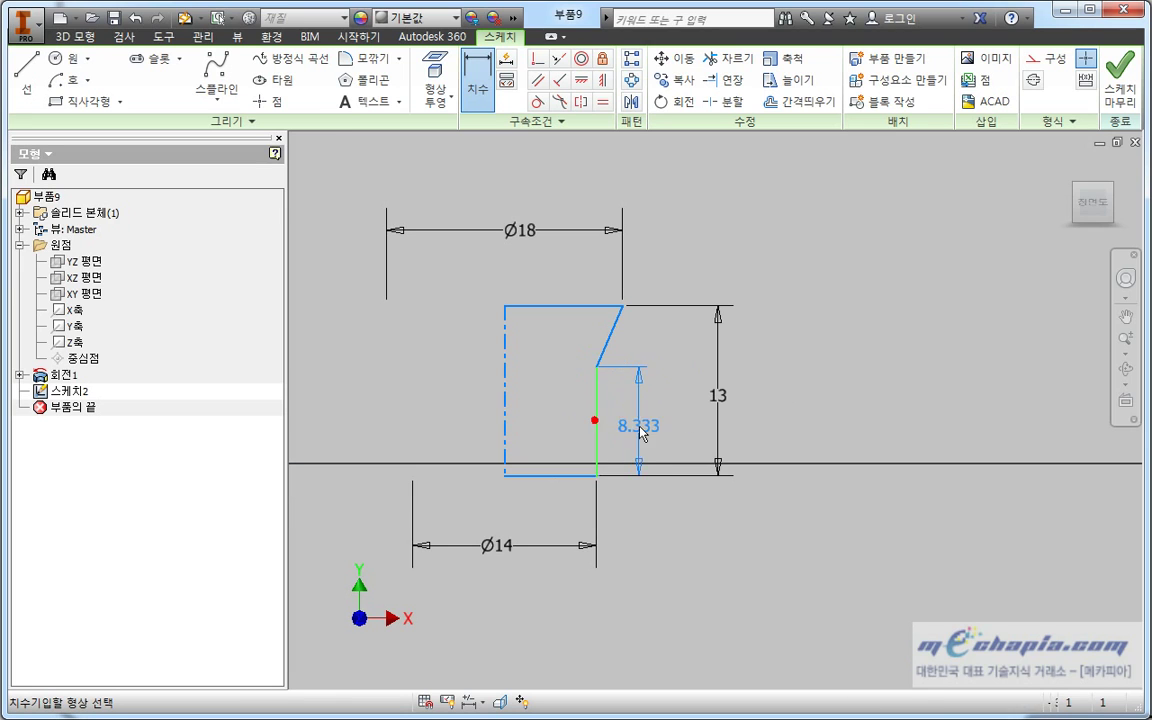
left_click(640, 422)
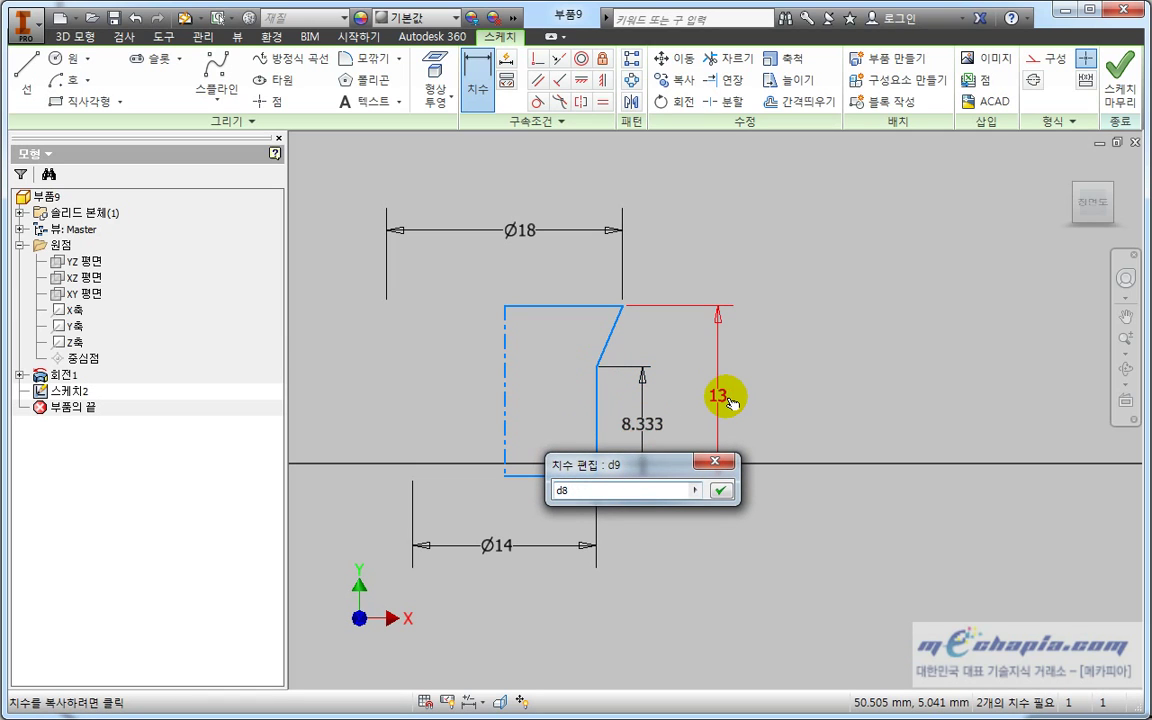
type("2")
key("Return")
scroll(728, 399, "up", 3)
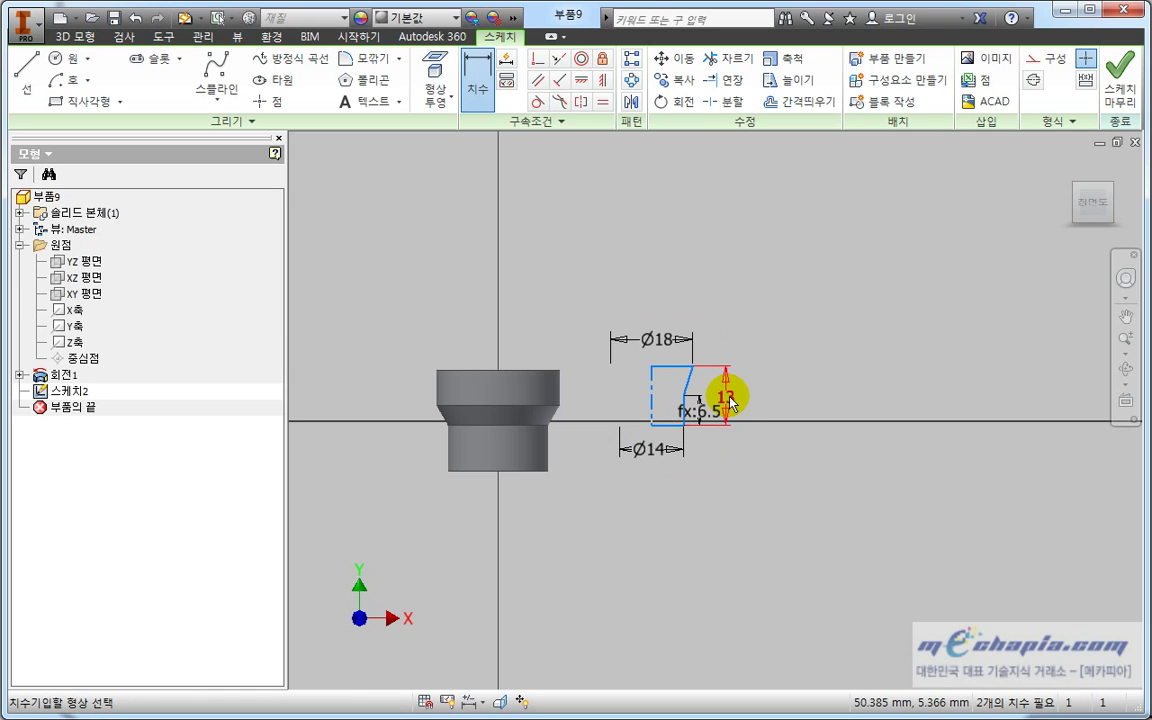
scroll(681, 476, "up", 1)
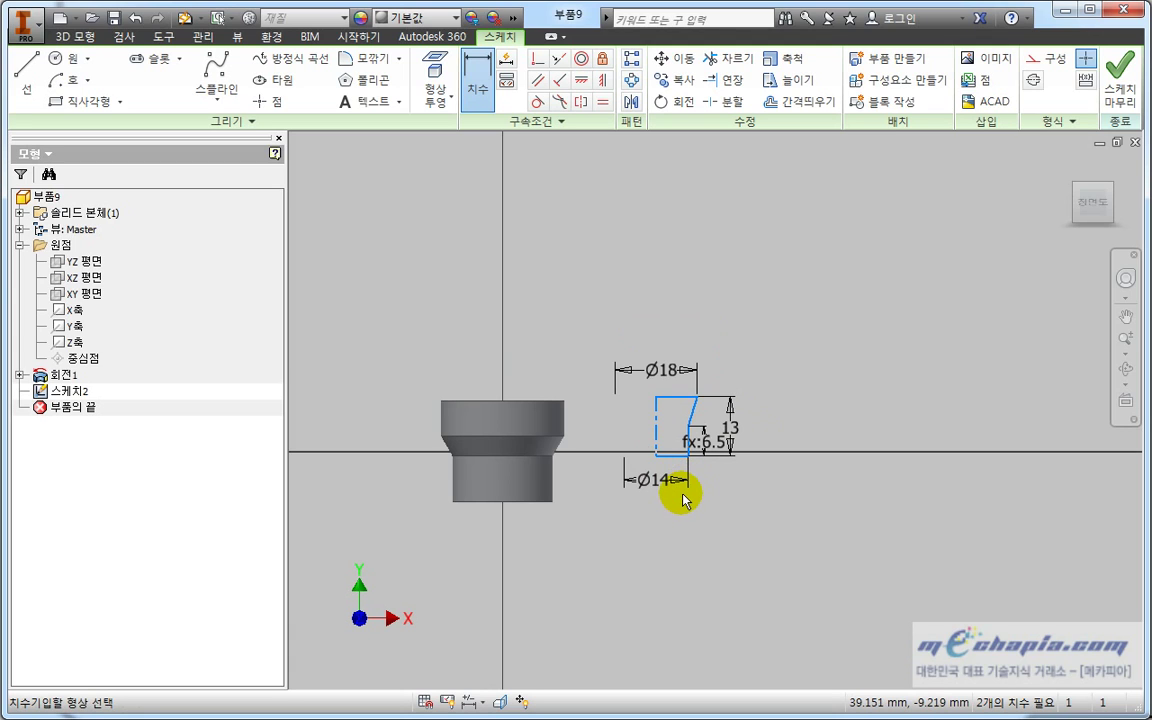
Project the first hub's bottom edge and offset the profile 13 mm above it.
left_click(532, 501)
left_click(440, 75)
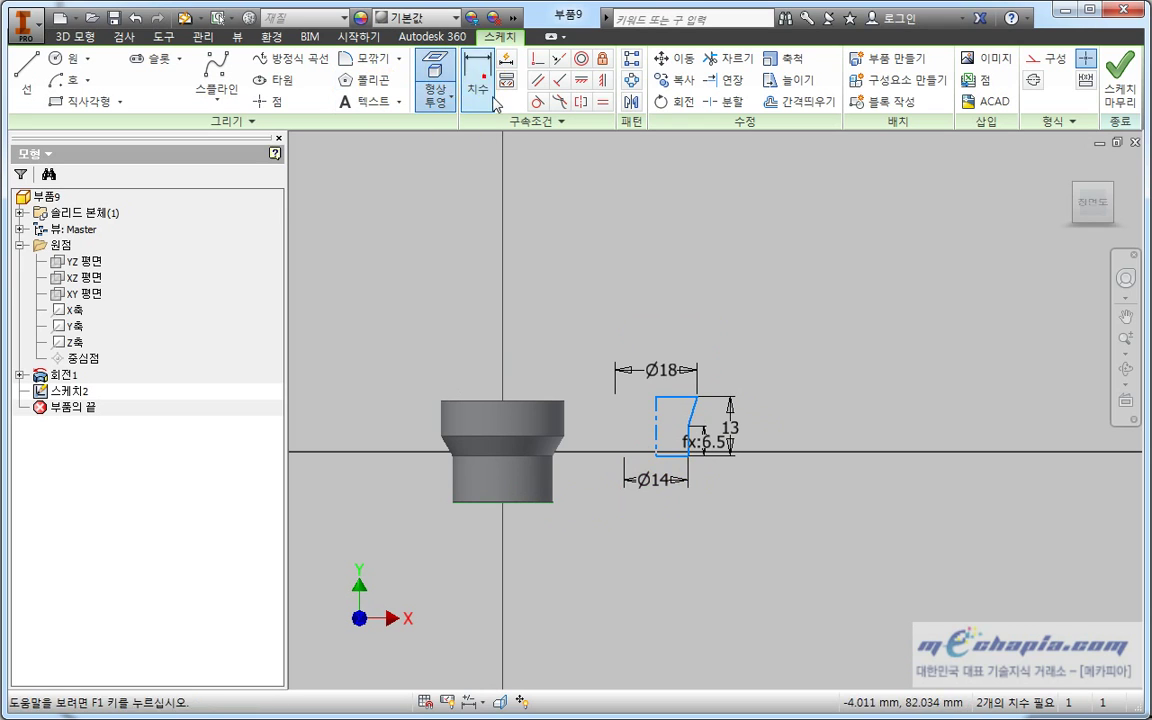
key("d")
left_click(684, 459)
left_click(494, 503)
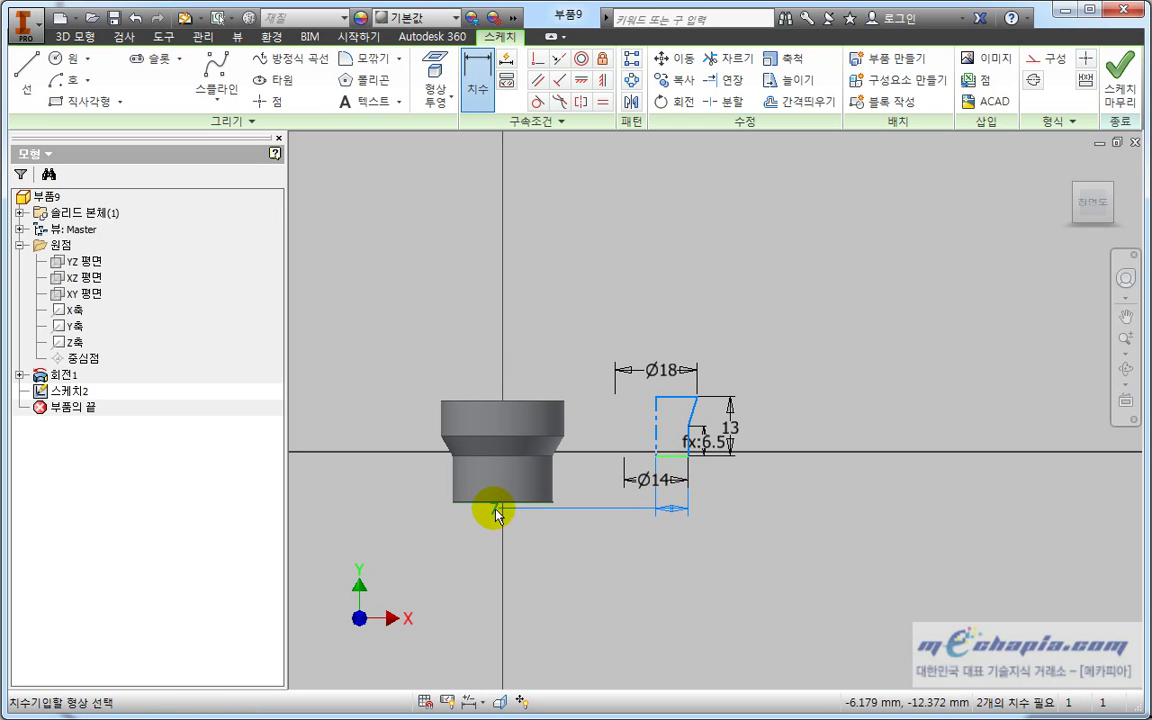
left_click(756, 481)
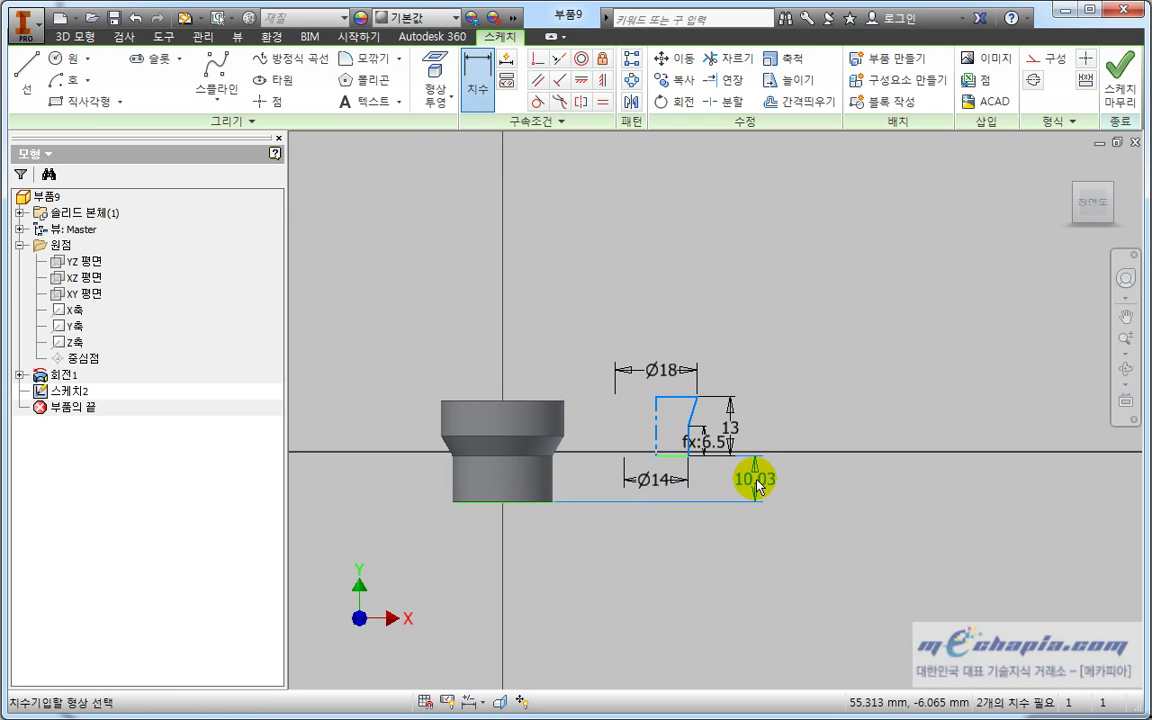
type("13")
key("Return")
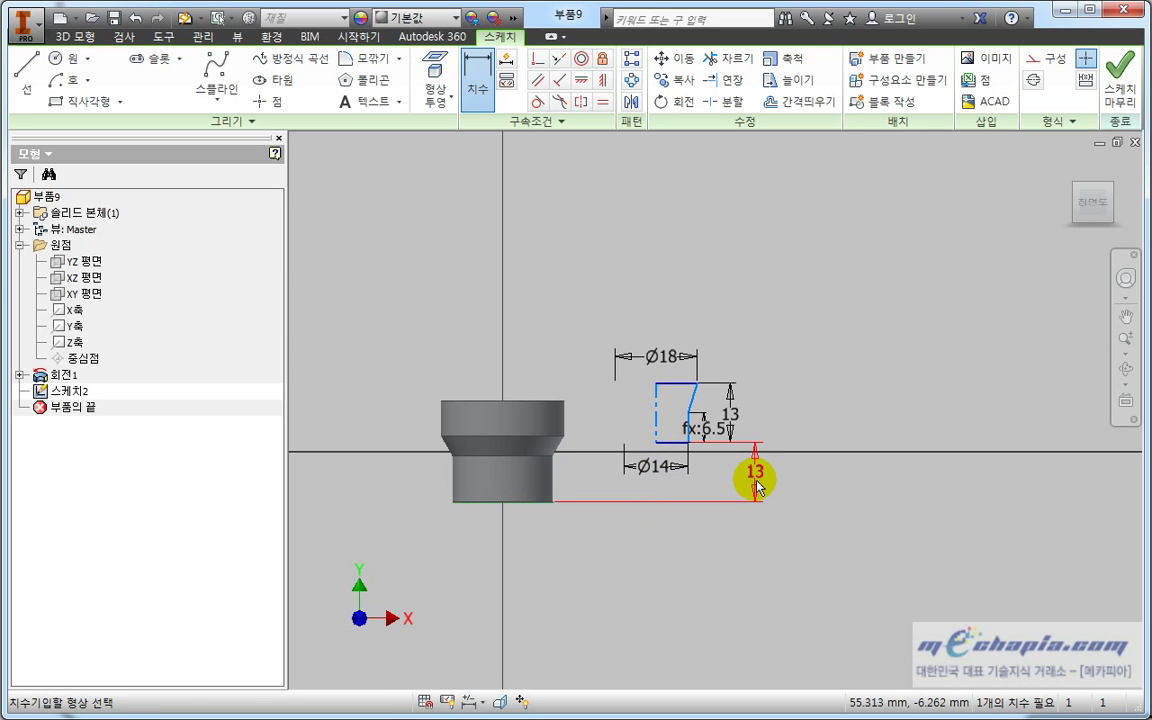
key("Escape")
Slice the view and set the profile 65 mm from the first hub's centre point.
middle_click_drag(595, 347, 630, 347)
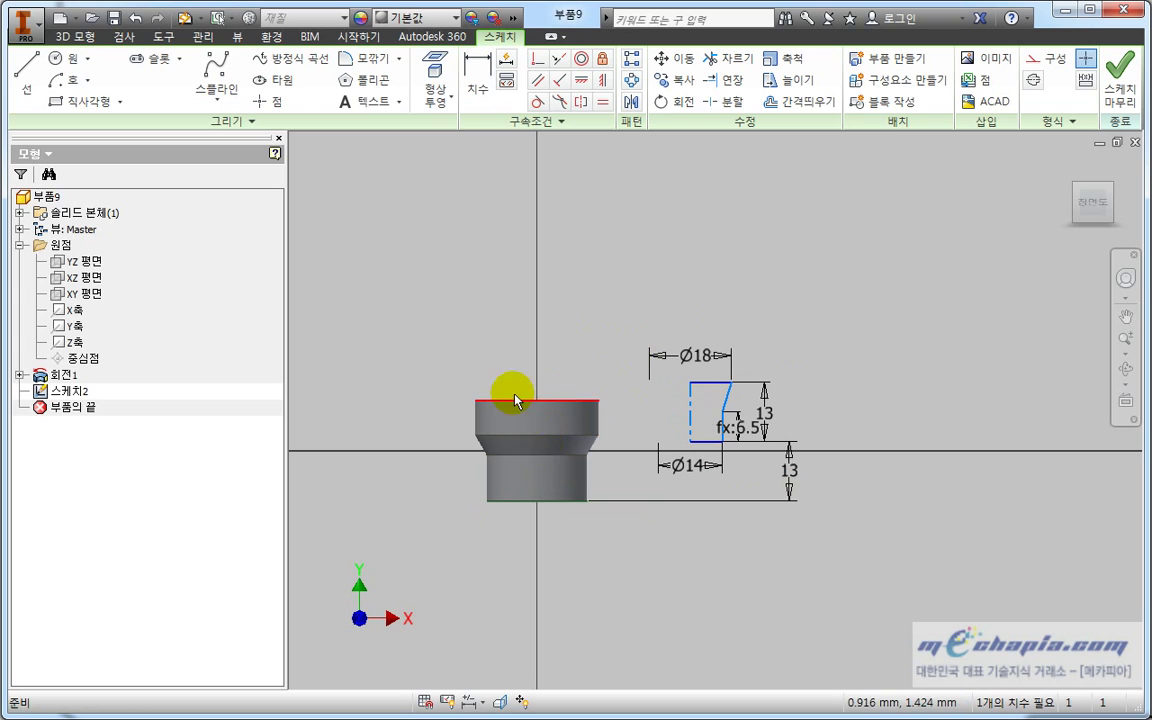
key("F7")
middle_click_drag(483, 428, 506, 404)
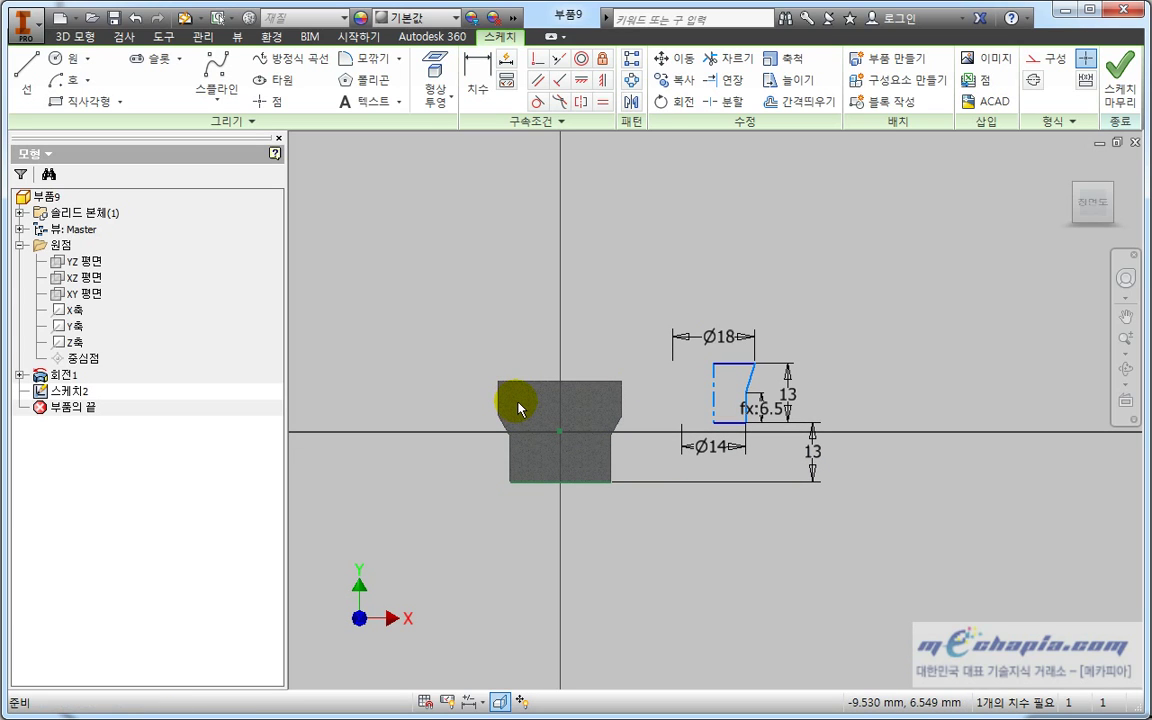
left_click(478, 72)
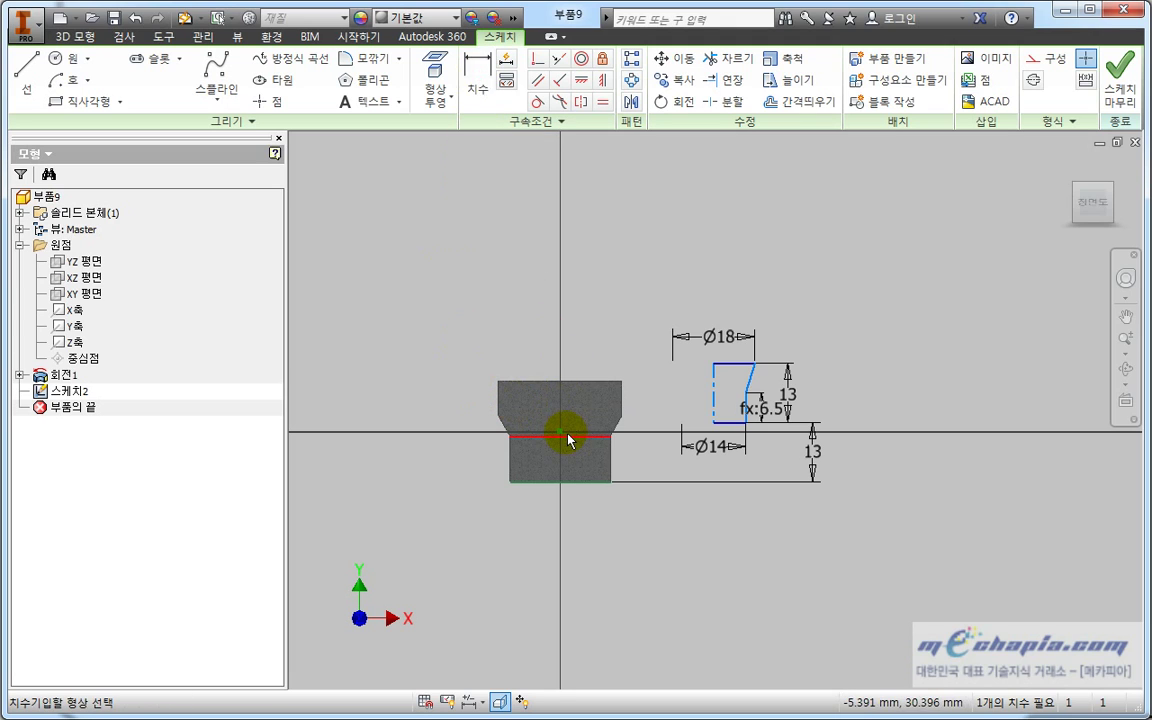
left_click(714, 365)
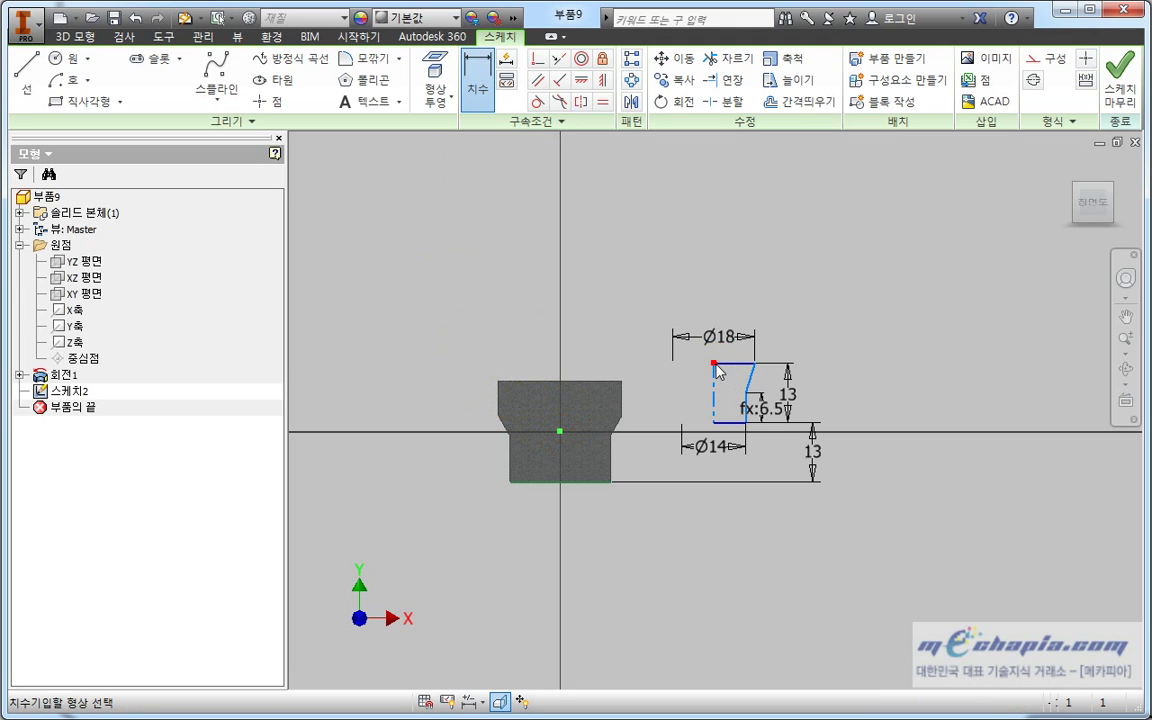
left_click(669, 297)
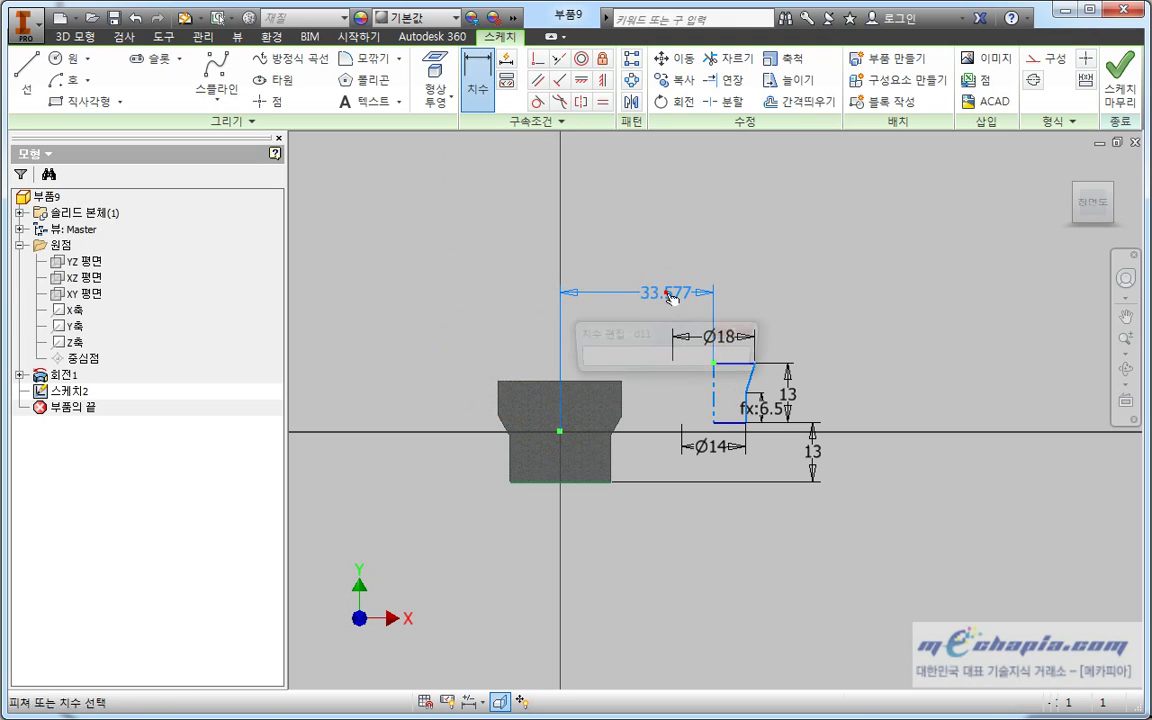
type("65")
key("Return")
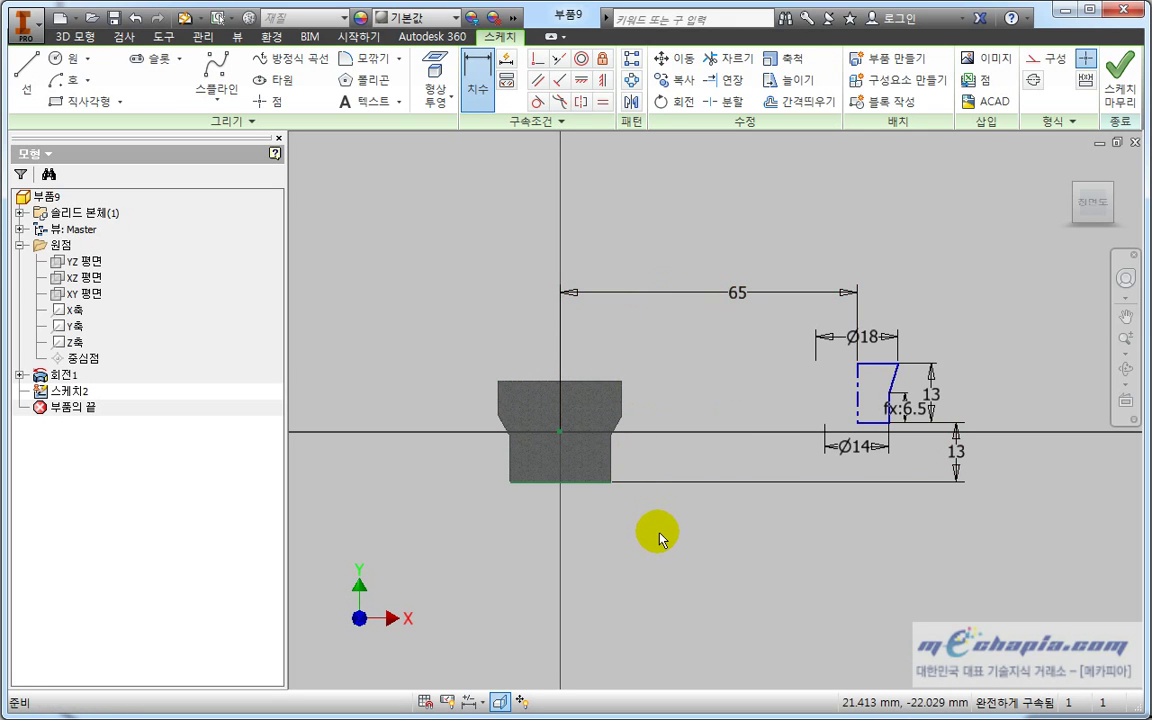
key("r")
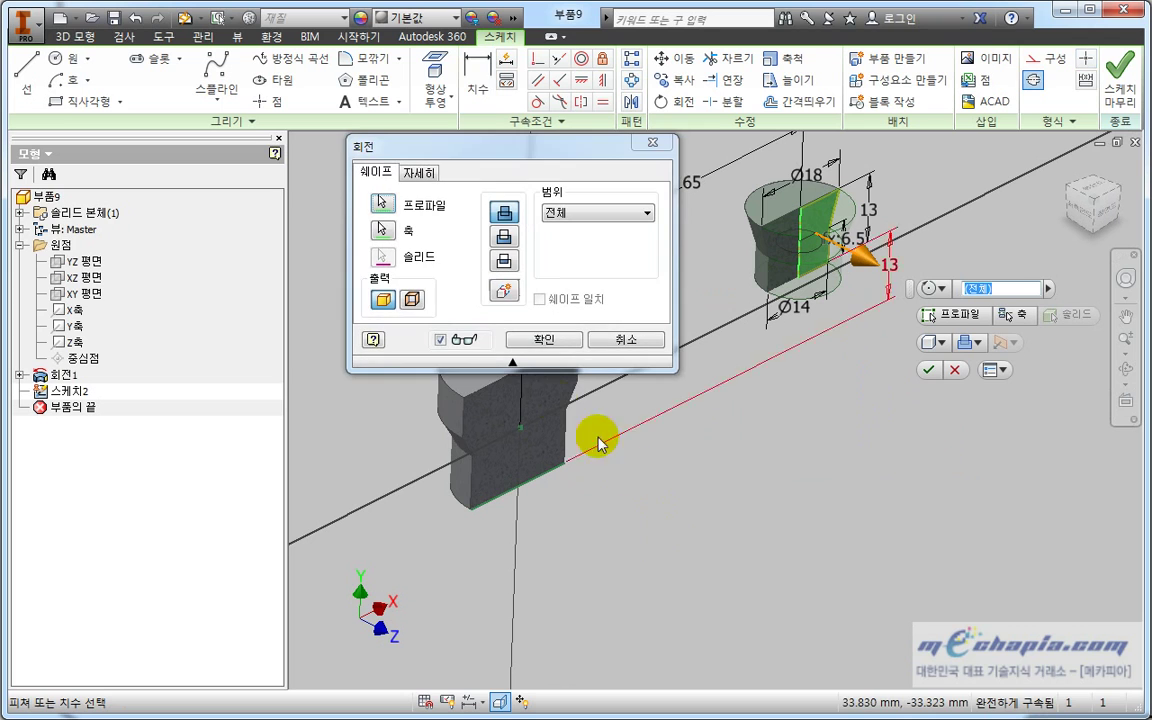
Create the second revolved hub 회전2 and open a new sketch on the XY plane.
left_click(543, 339)
middle_click_drag(694, 373, 722, 411, "shift")
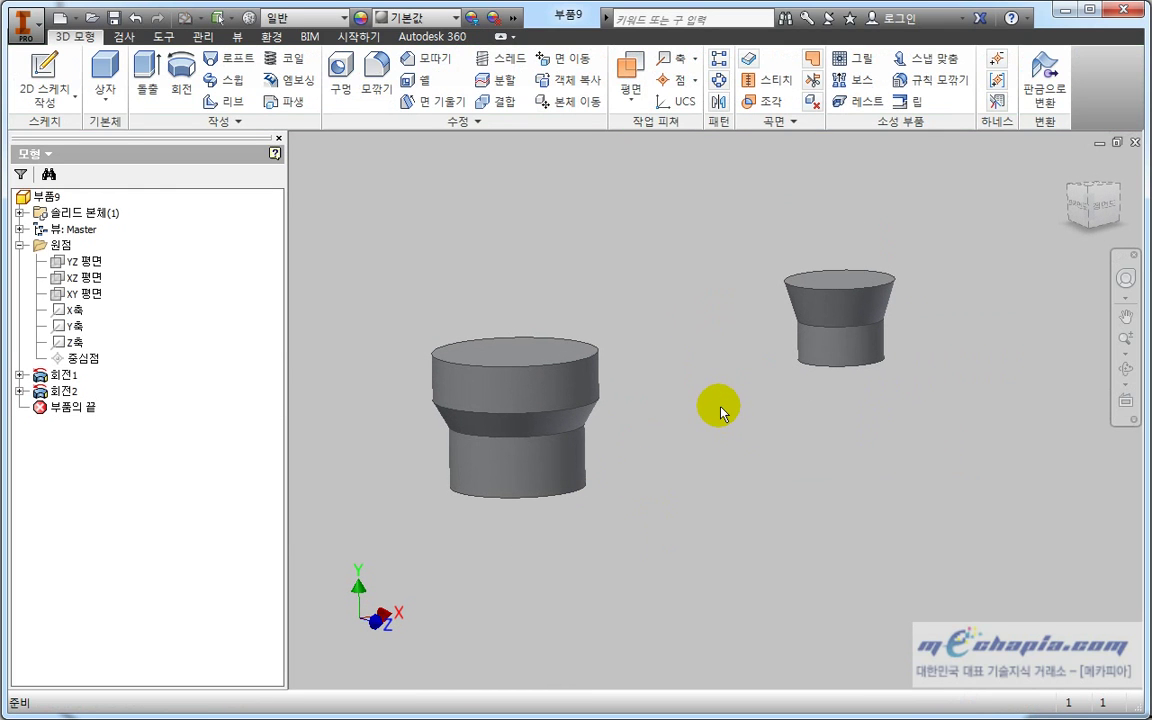
left_click(78, 295)
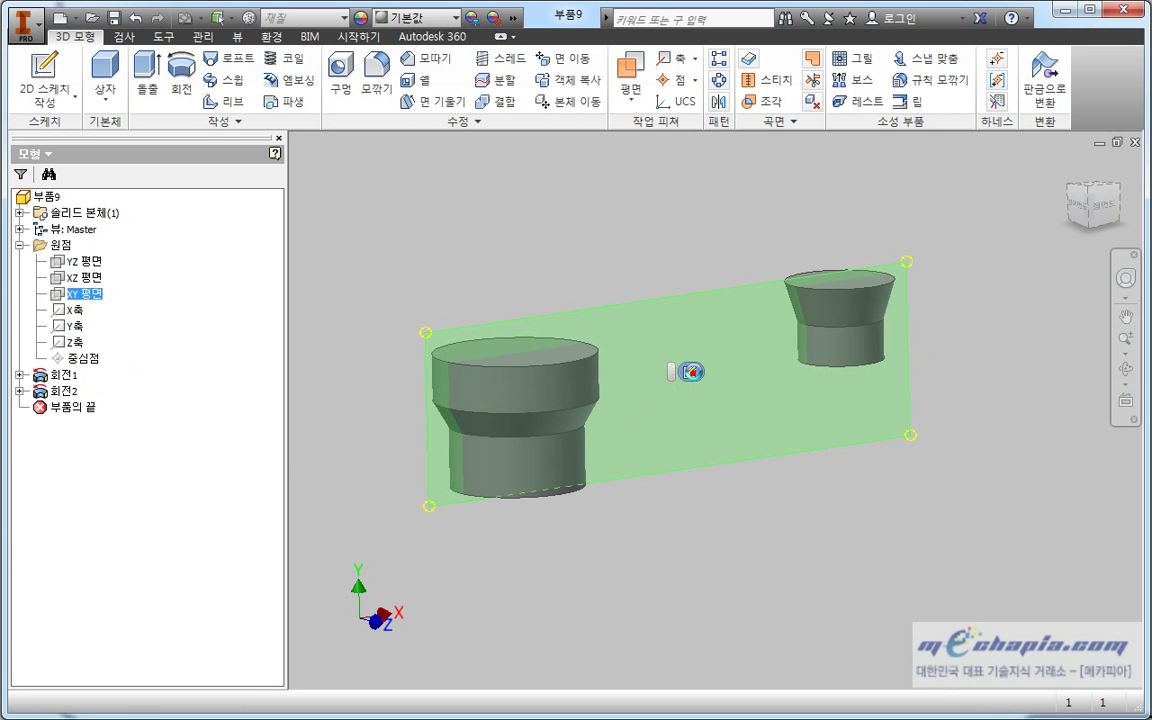
left_click(692, 375)
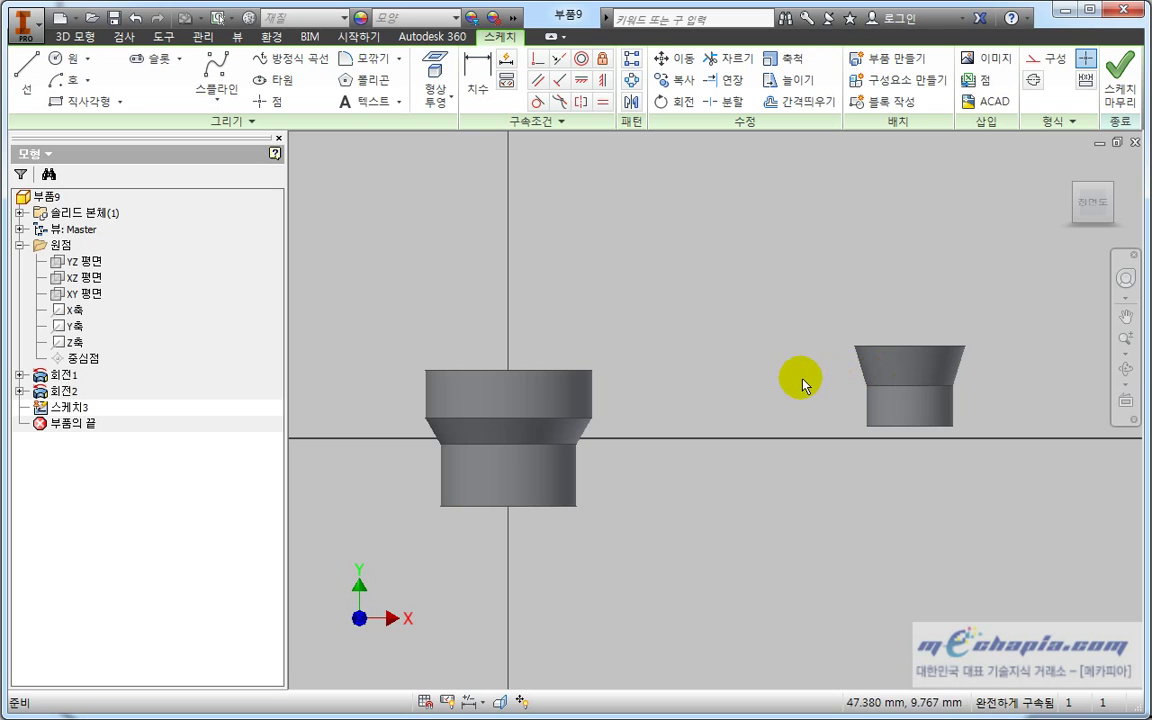
Slice the view and project the left hub's top edge and the right hub's bottom edge into the sketch.
key("F7")
key("F2")
left_click_drag(720, 380, 720, 372)
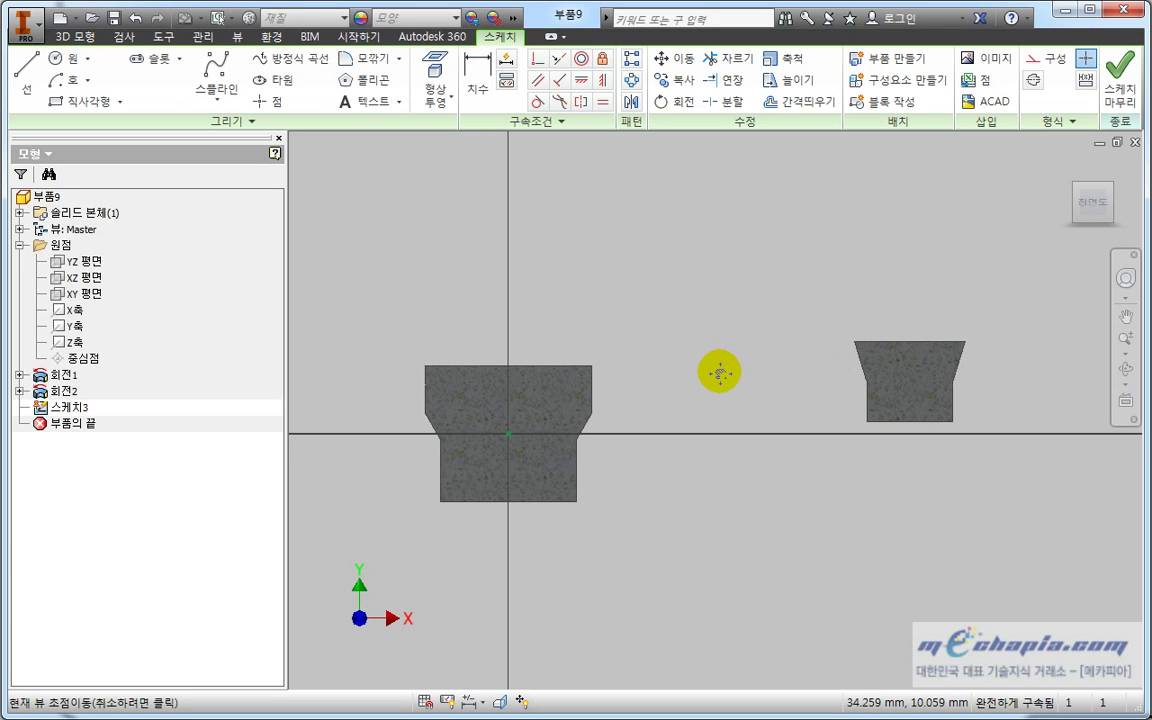
left_click(563, 376)
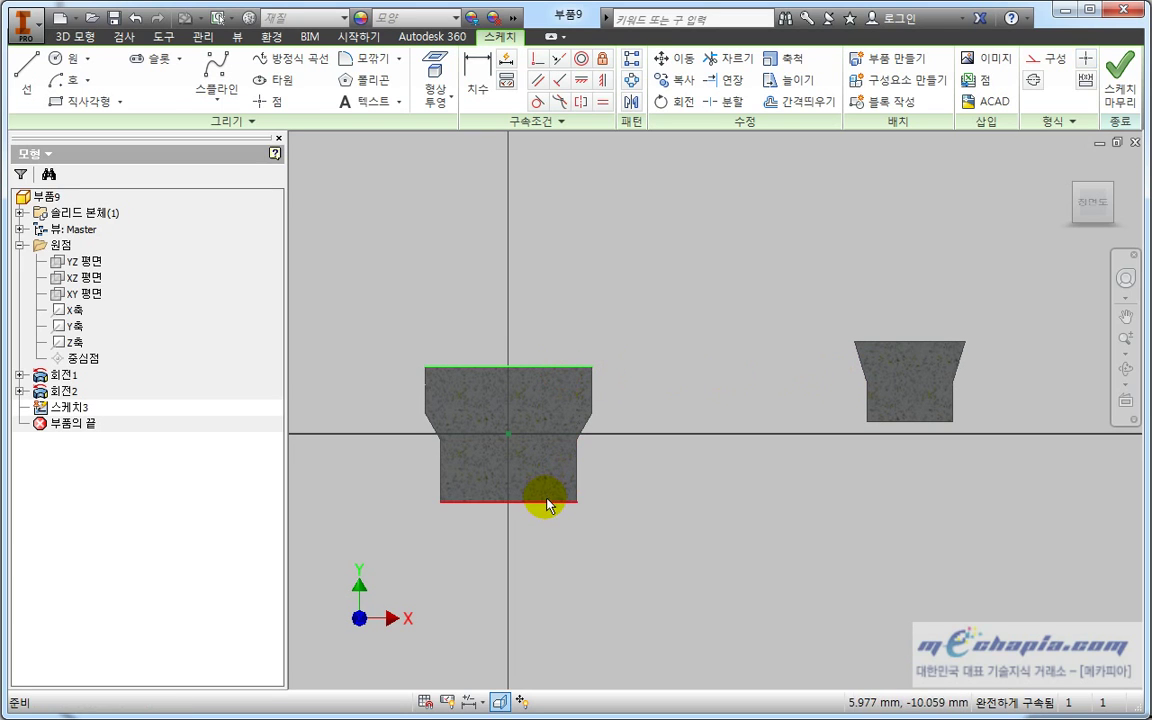
left_click(906, 421)
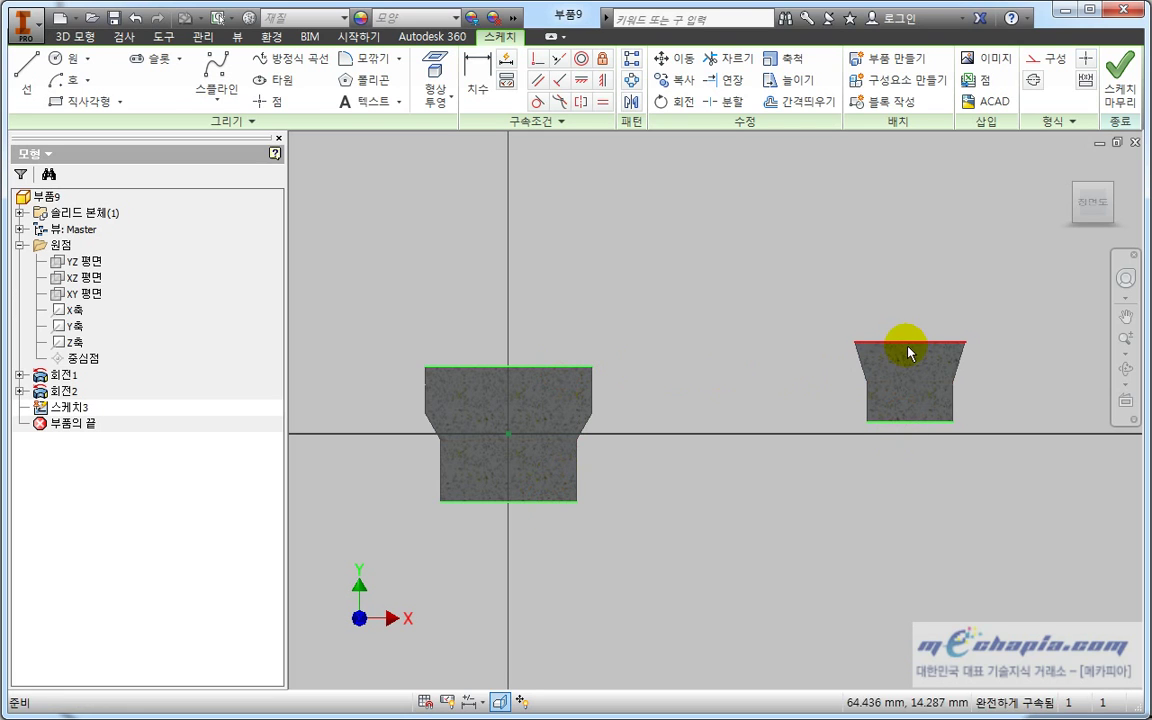
left_click(430, 74)
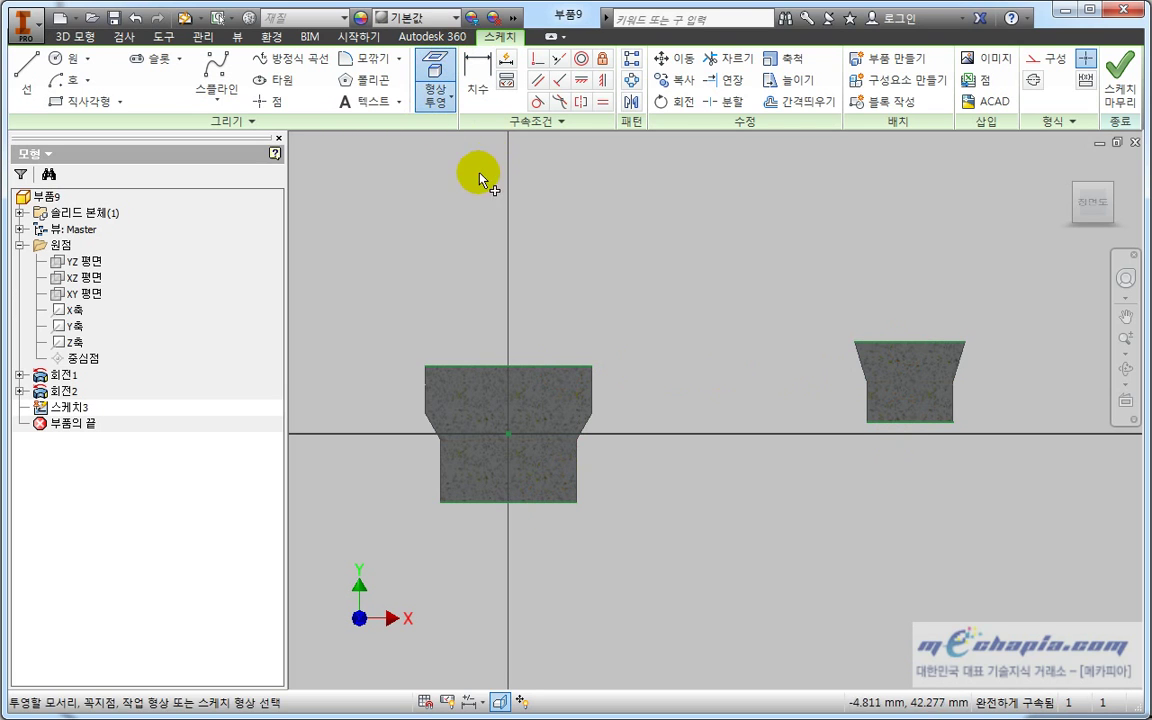
Draw vertical lines through the left and right hub centres, the second 13 mm long.
left_click(27, 75)
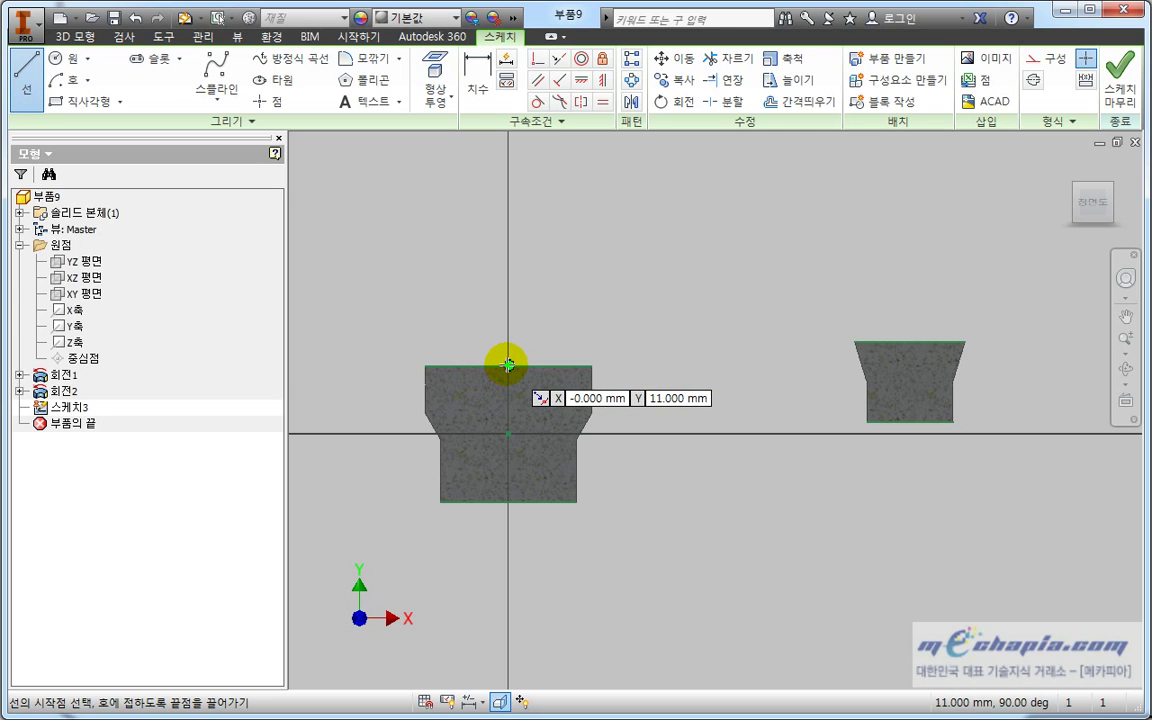
left_click(509, 366)
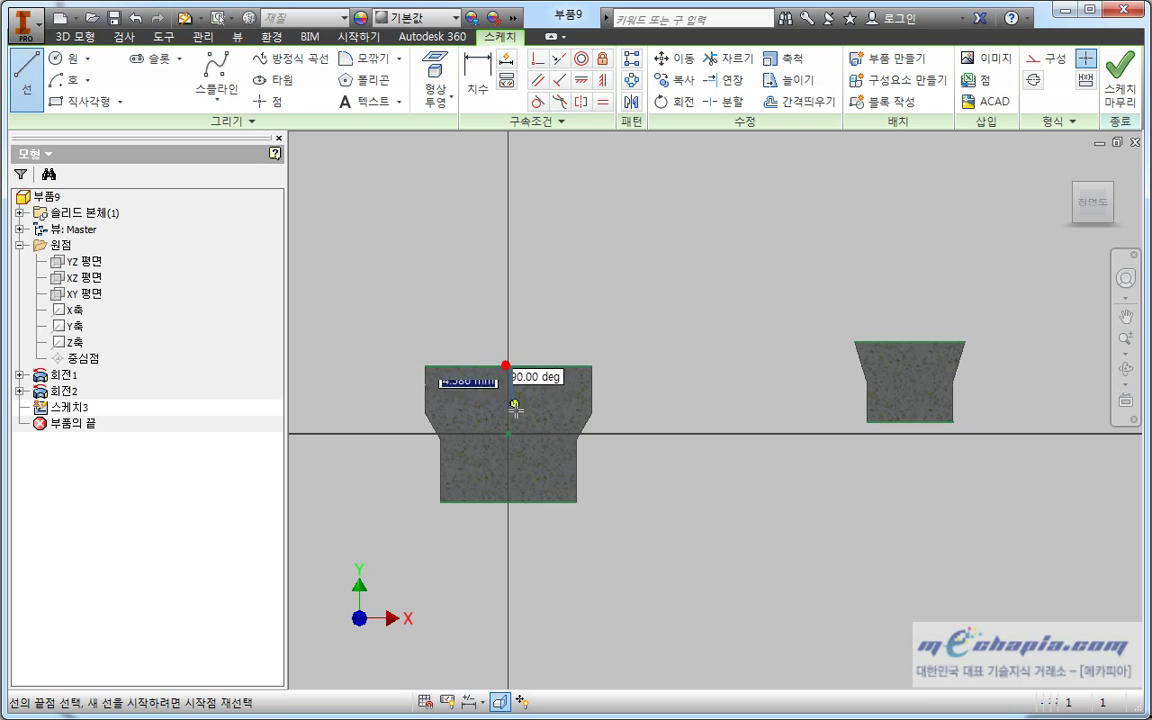
double_click(509, 500)
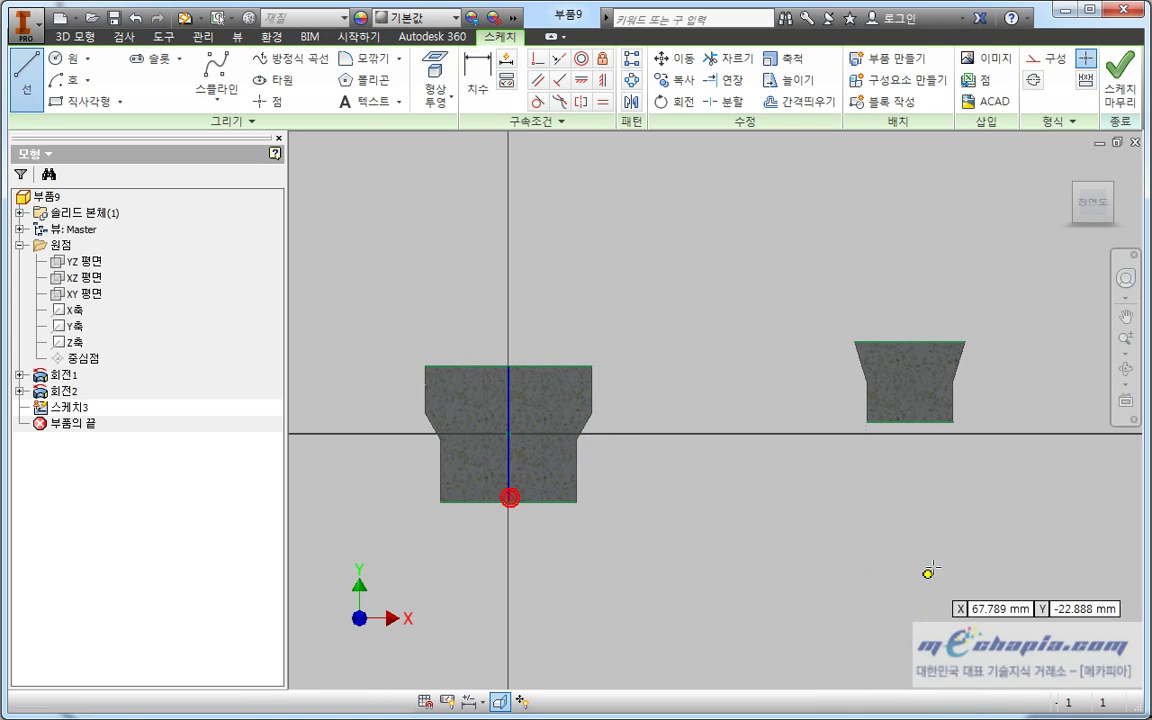
left_click(909, 342)
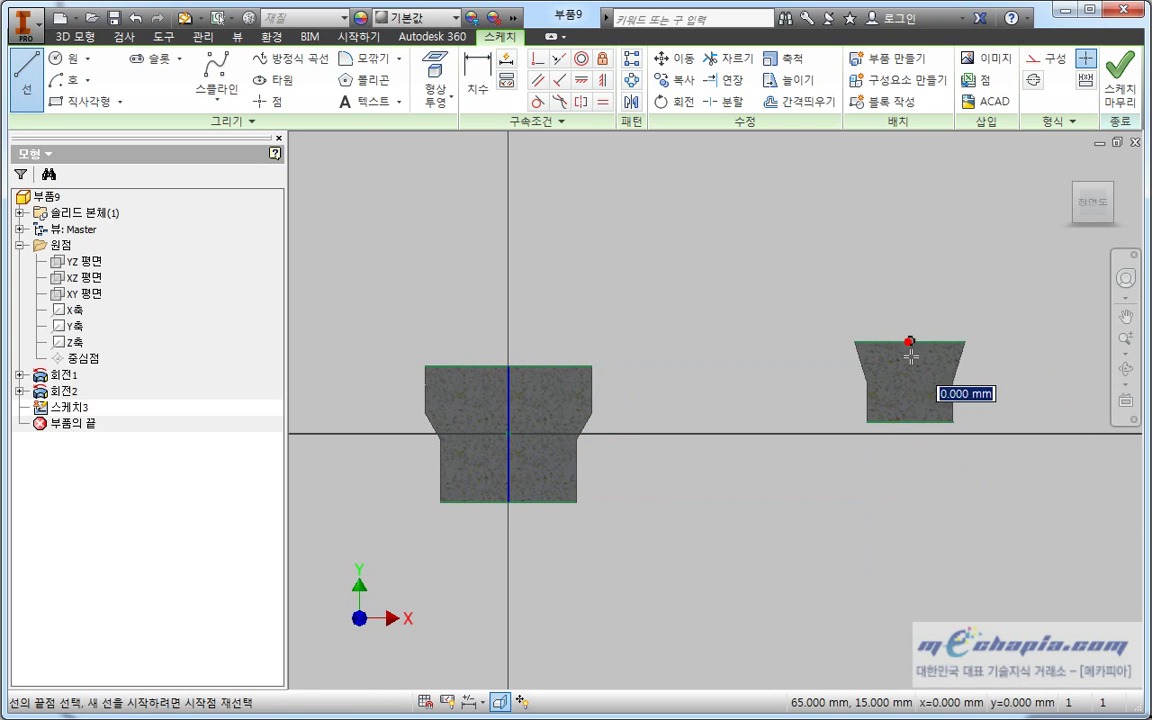
double_click(909, 421)
key("Escape")
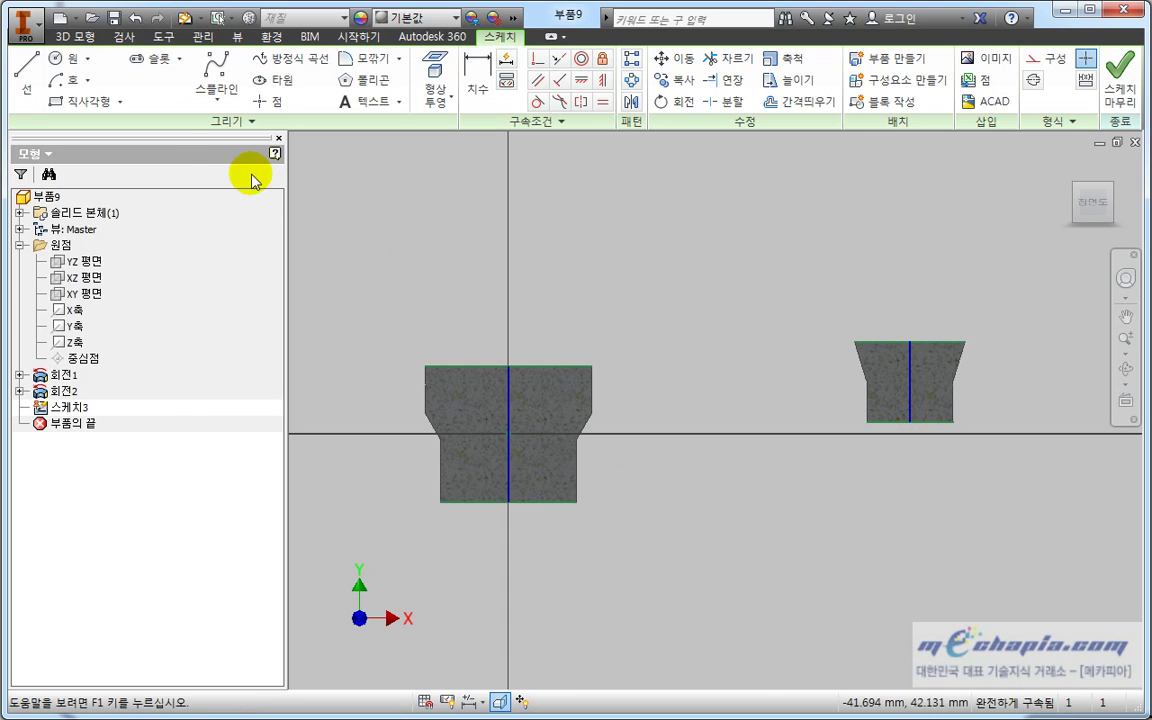
Draw a two-point rectangle for the arm between the two hub centre lines.
left_click(50, 99)
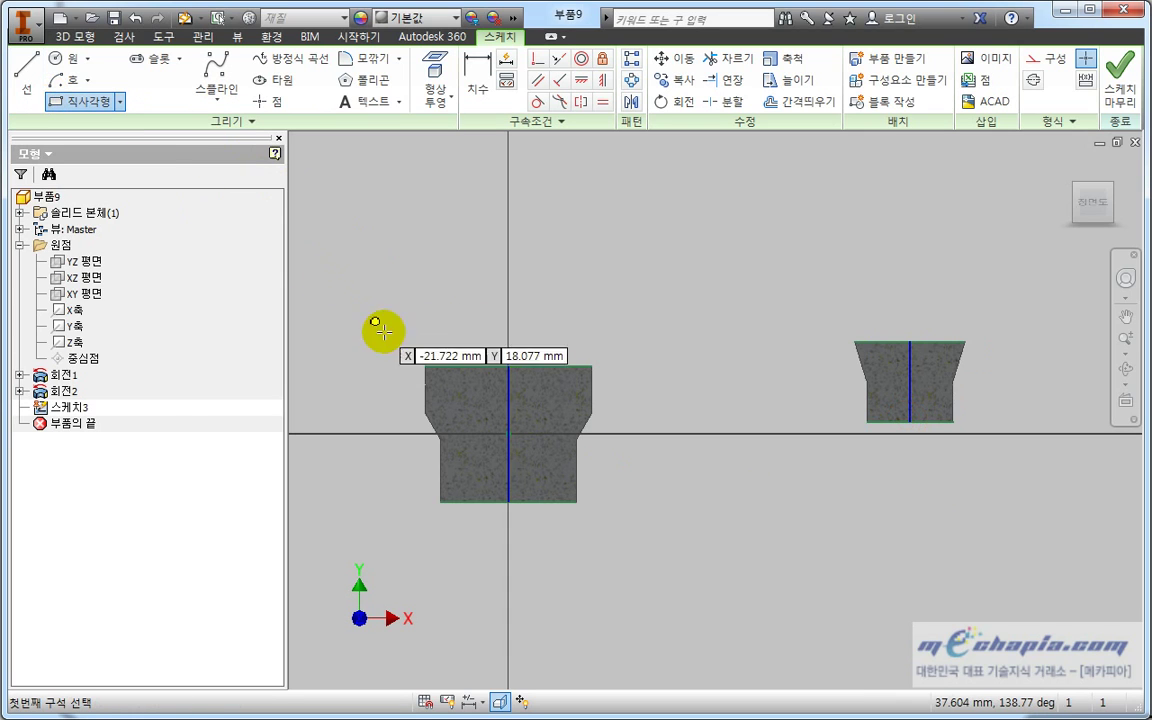
left_click(507, 372)
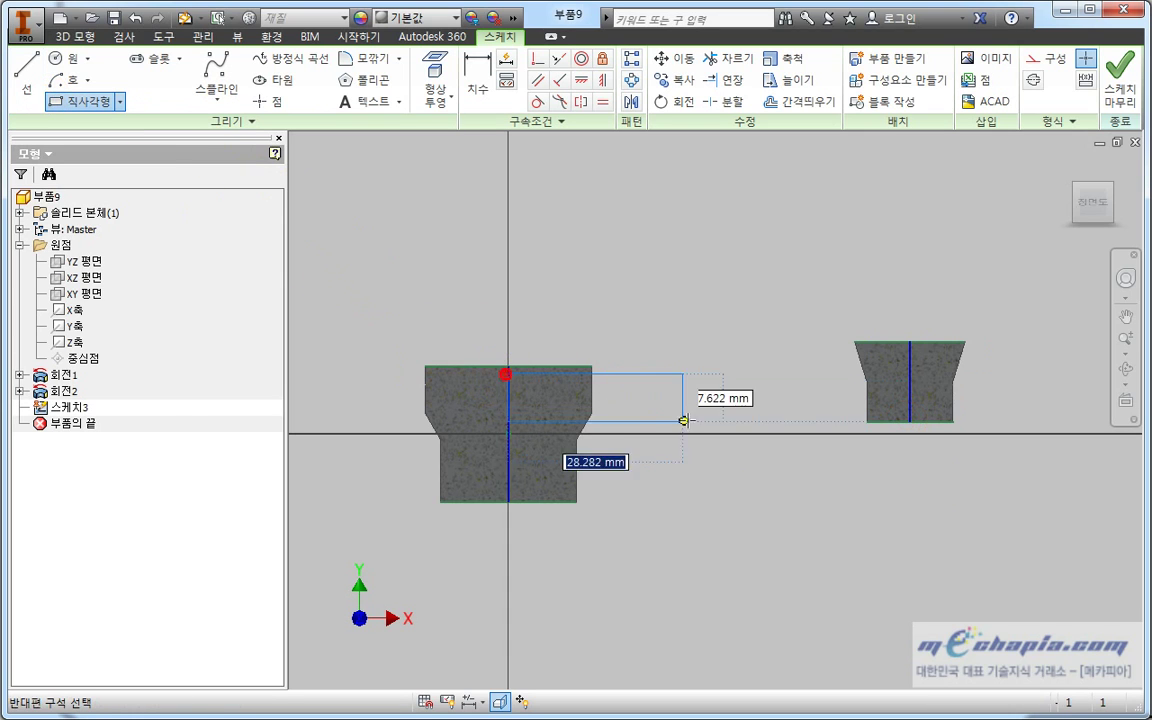
left_click(903, 405)
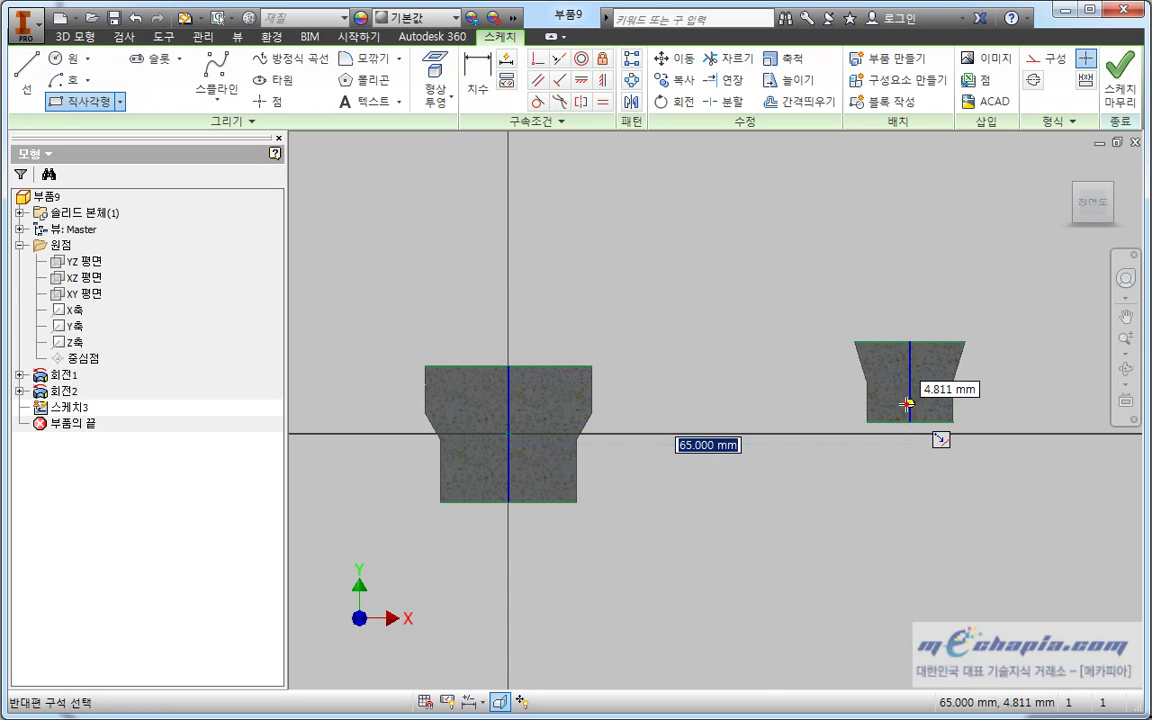
key("Escape")
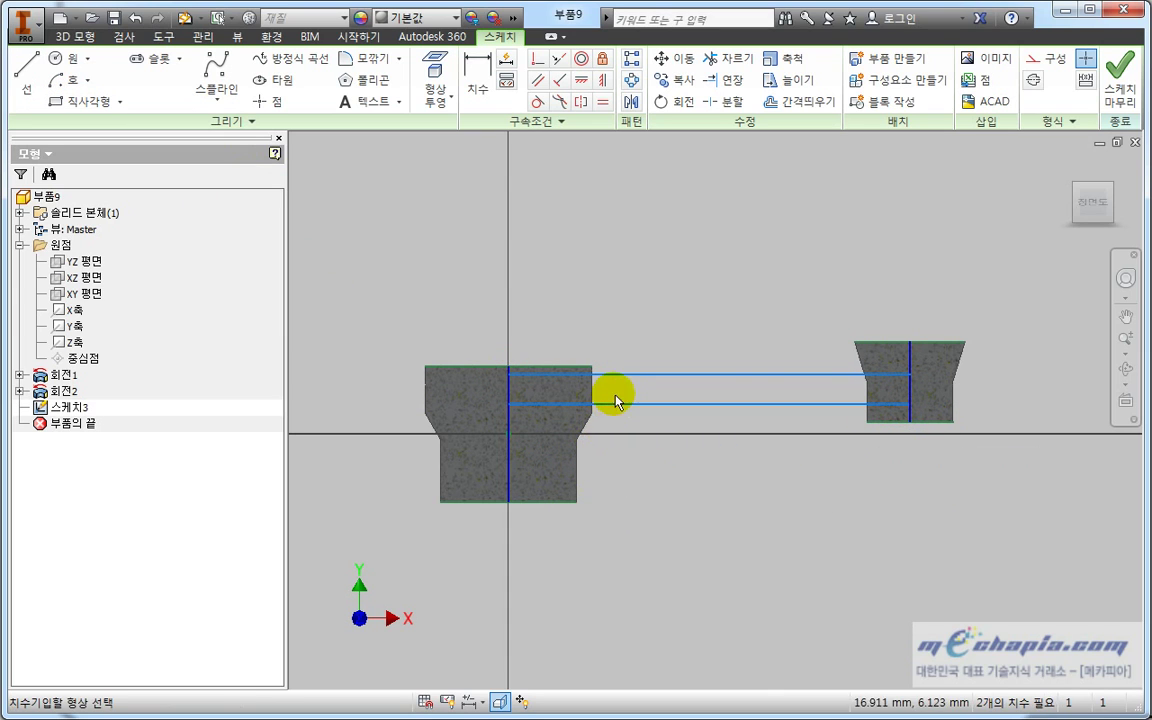
Dimension the arm rectangle 1.5 below the larger hub's top and 6 high.
left_click(619, 374)
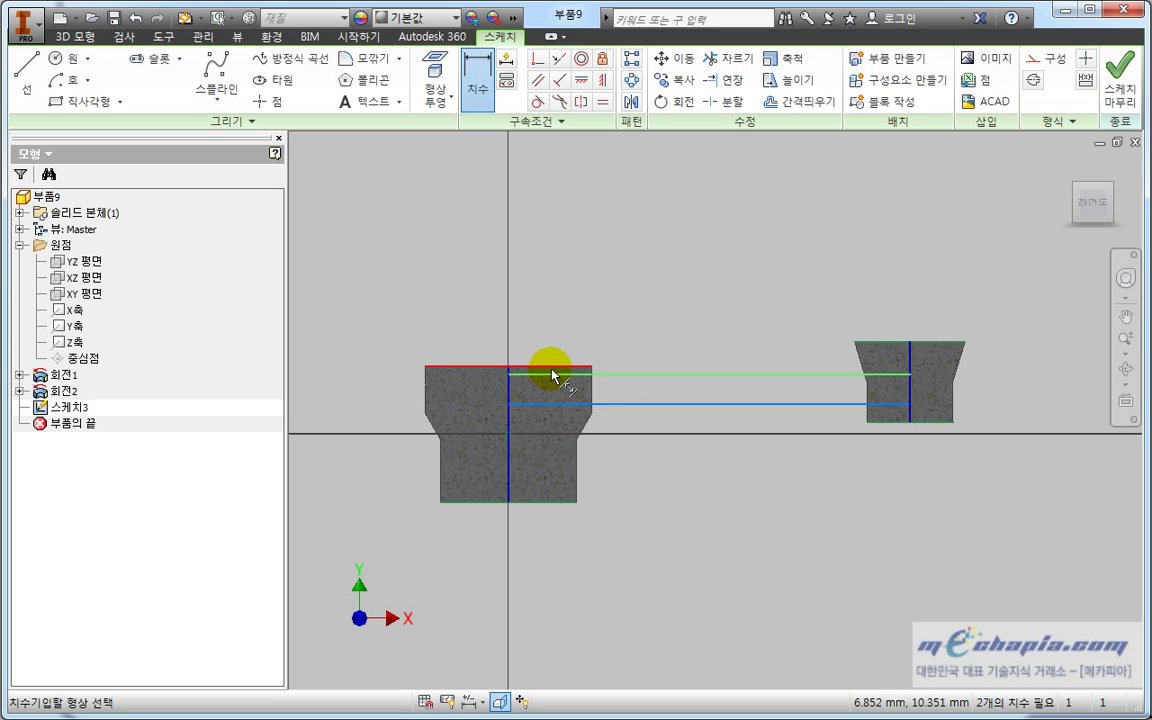
left_click(550, 369)
left_click(578, 333)
type("1.5")
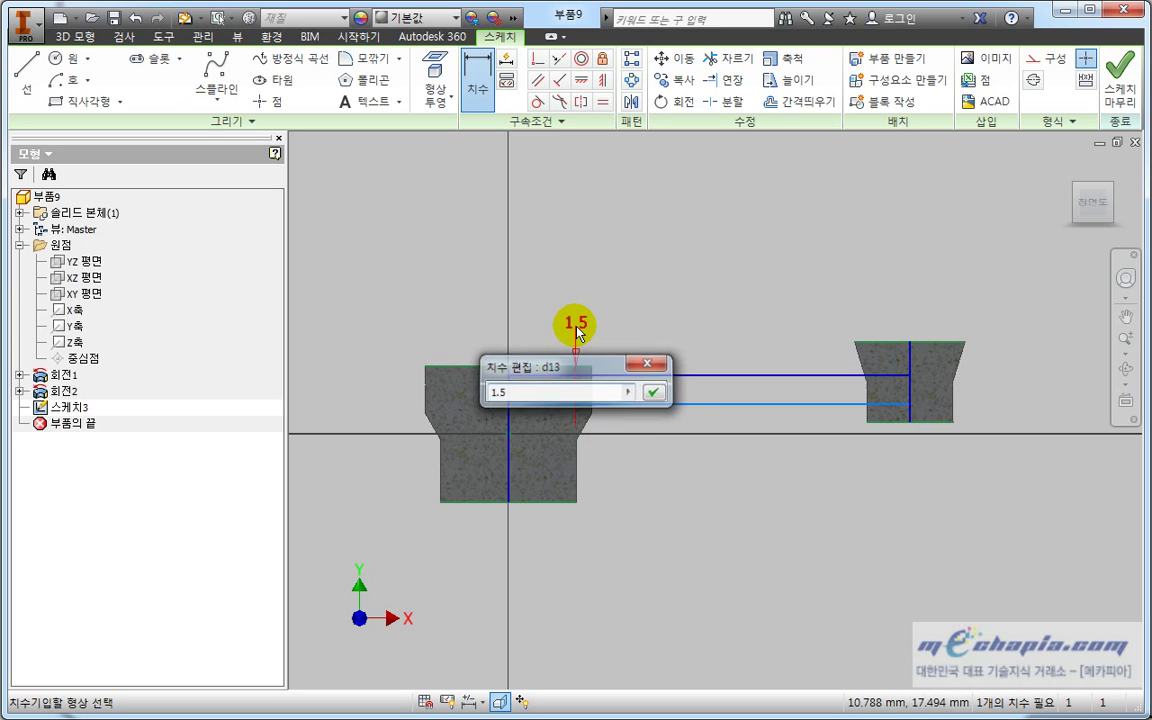
key("Return")
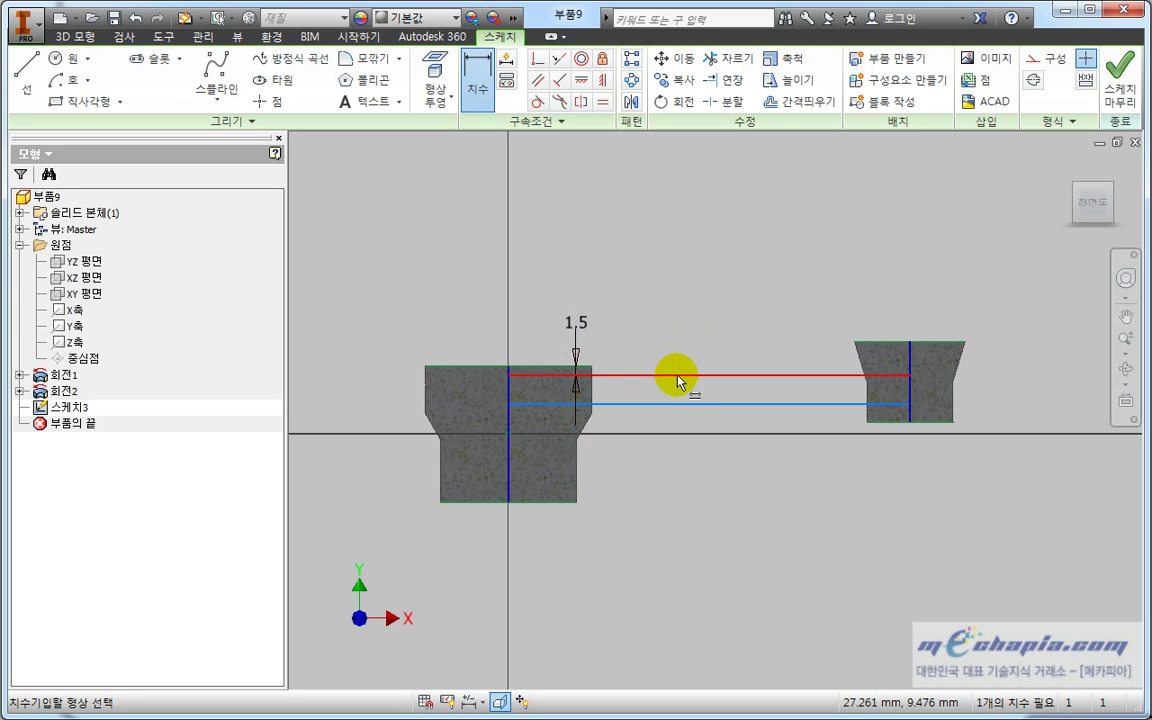
left_click(676, 376)
left_click(678, 404)
left_click(678, 426)
type("6")
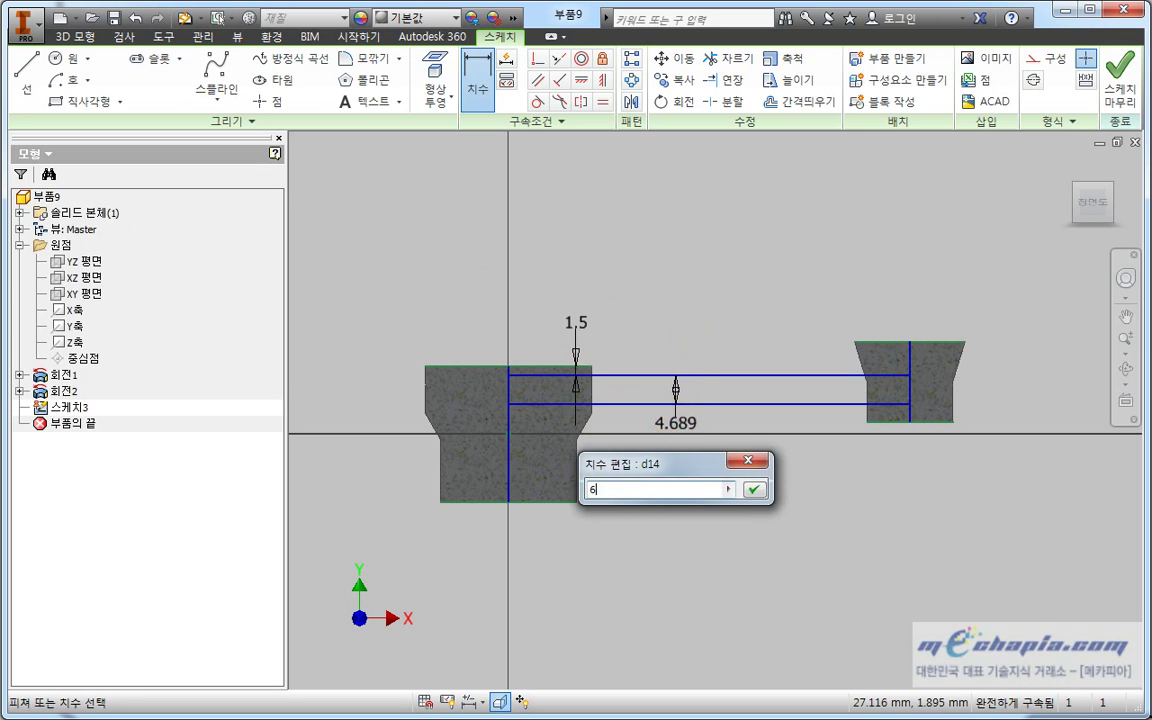
key("Return")
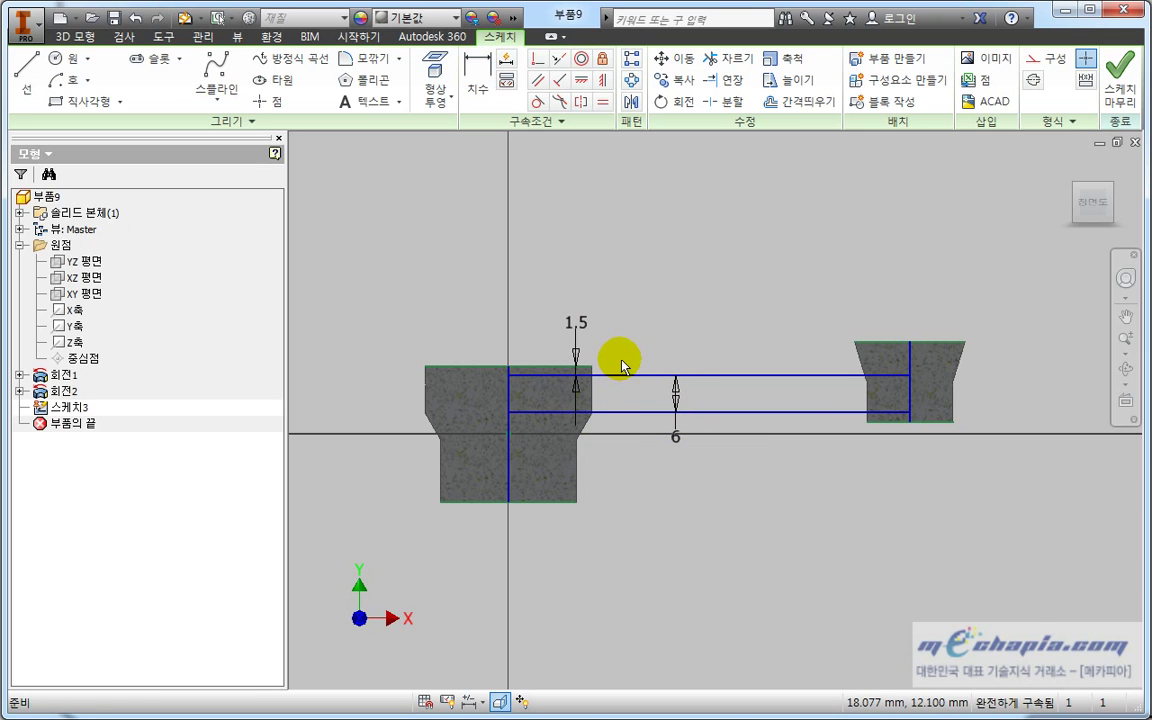
left_click(73, 38)
left_click(147, 72)
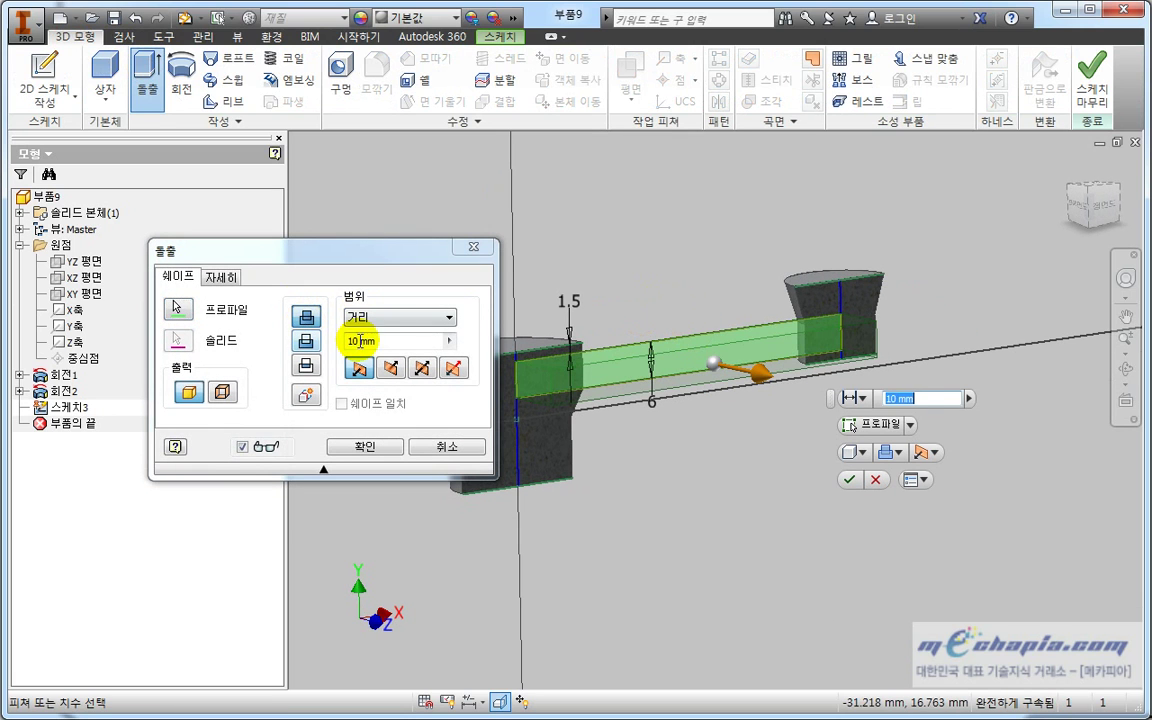
Extrude the arm profile 12 mm symmetric, joining both hubs, and orbit to check it.
left_click(380, 340)
type("12")
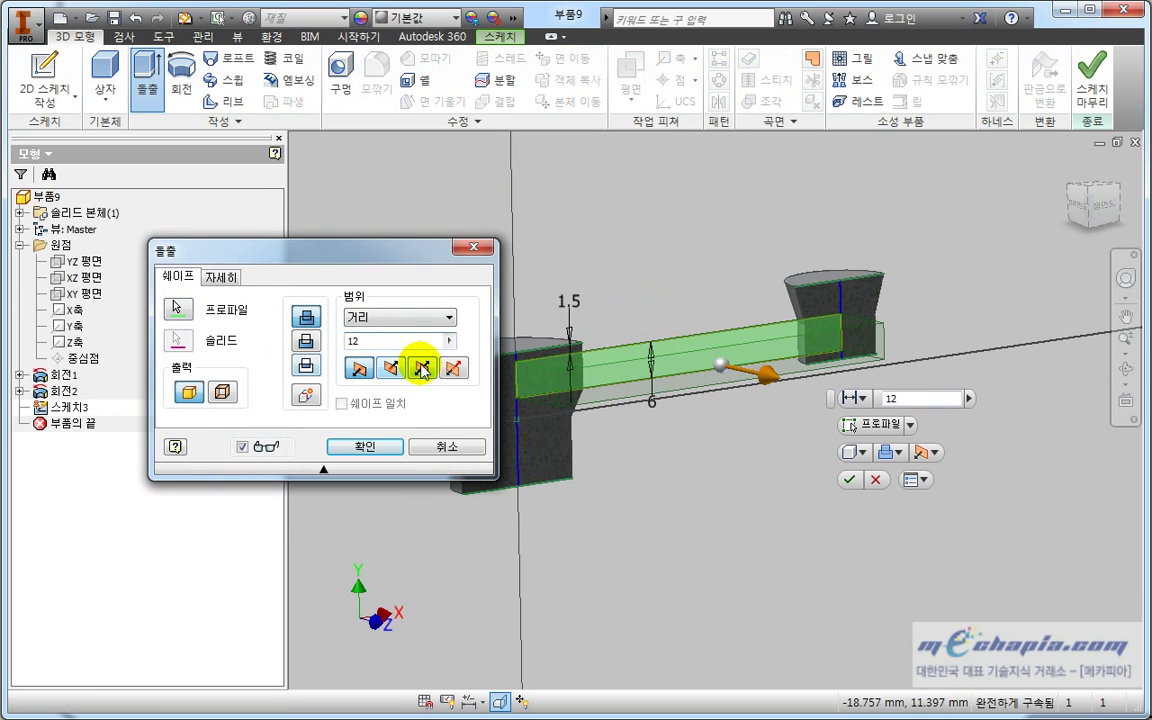
left_click(423, 369)
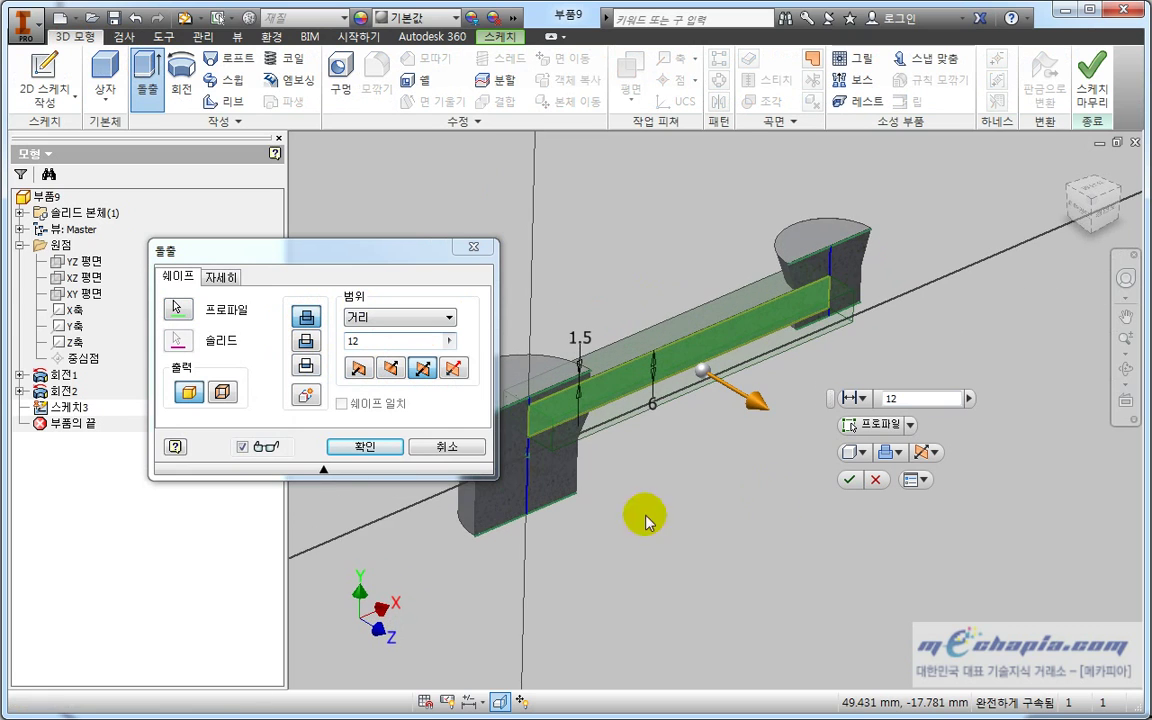
left_click(387, 452)
mouse_move(643, 481)
middle_mouse_down("shift")
mouse_move(707, 503)
mouse_move(699, 517)
mouse_move(694, 488)
middle_mouse_up("shift")
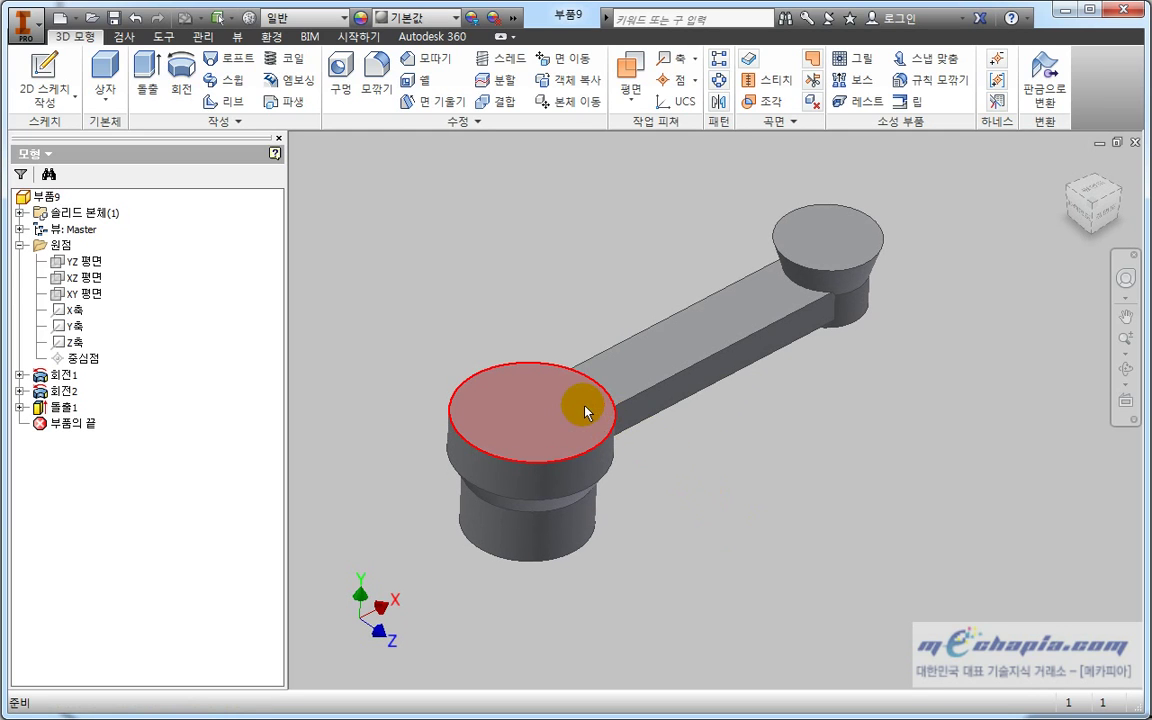
Pick the larger hub's top face to begin Sketch4 on it.
left_click(650, 391)
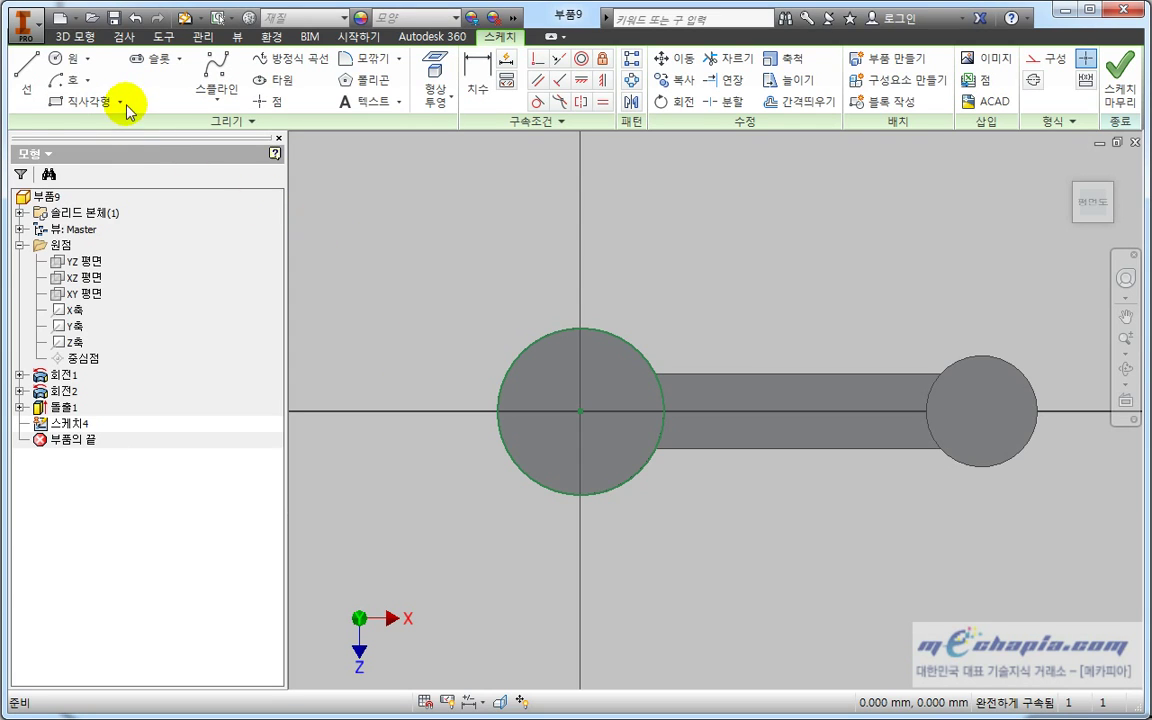
Draw a four-sided polygon centred on the larger hub's centre.
left_click(120, 103)
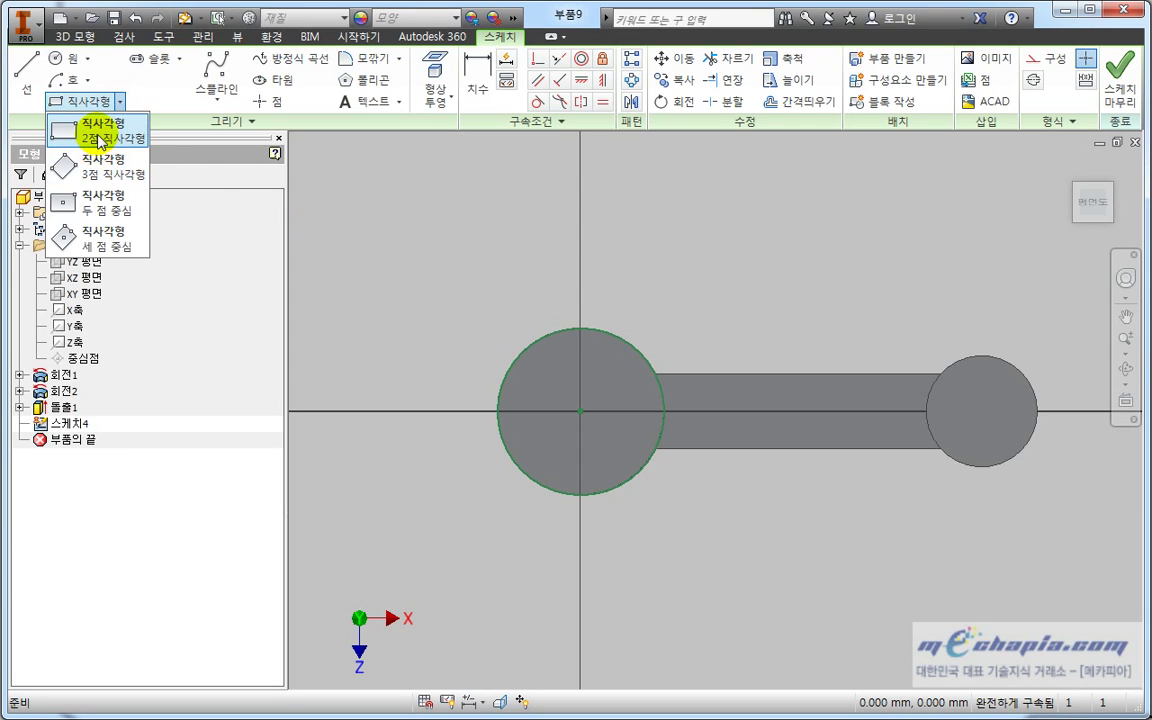
left_click(95, 102)
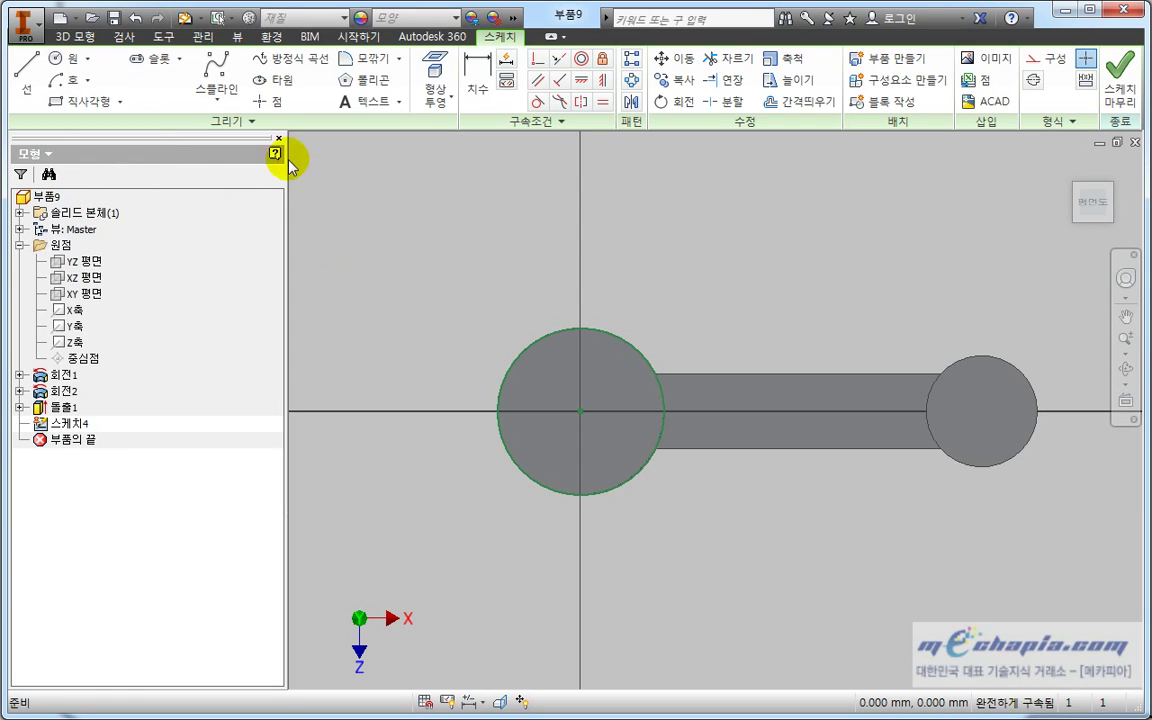
left_click(350, 79)
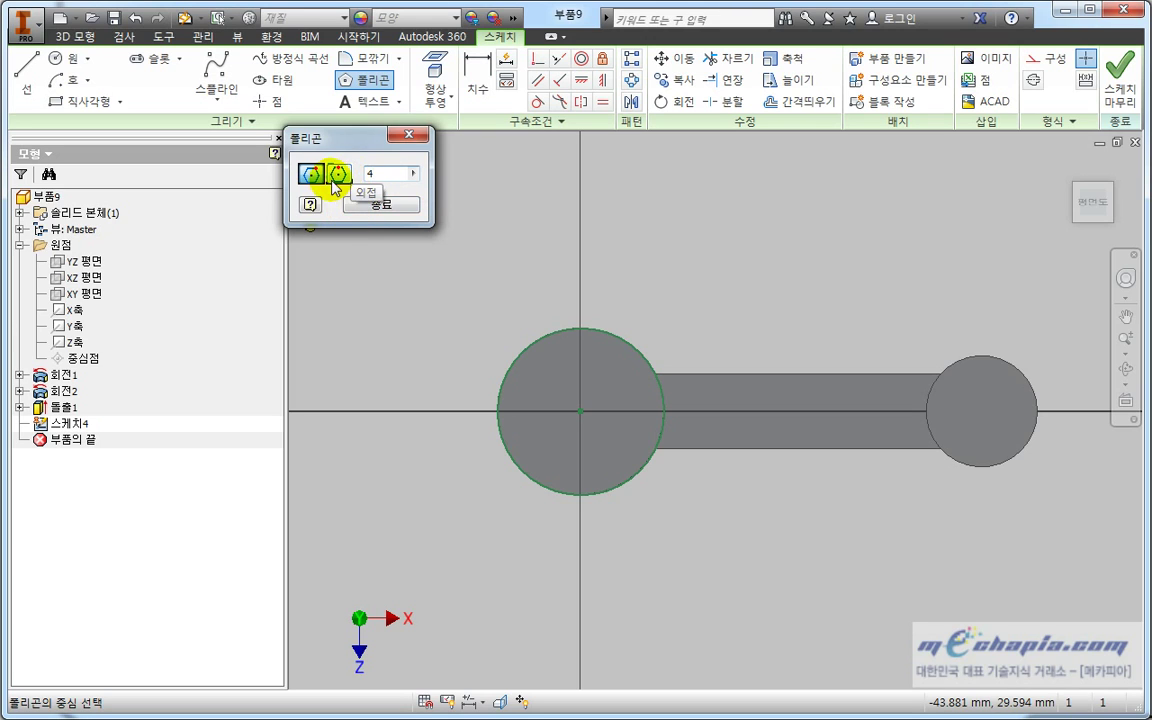
left_click(581, 410)
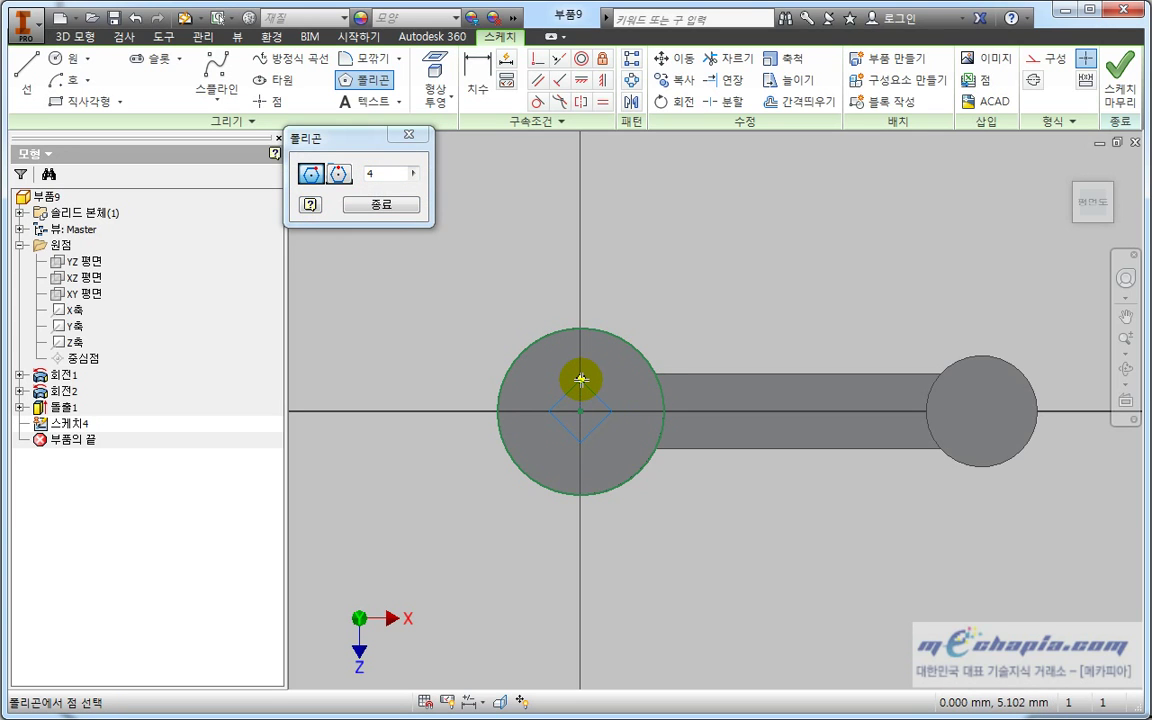
scroll(611, 395, "up", 3)
left_click(609, 398)
key("Escape")
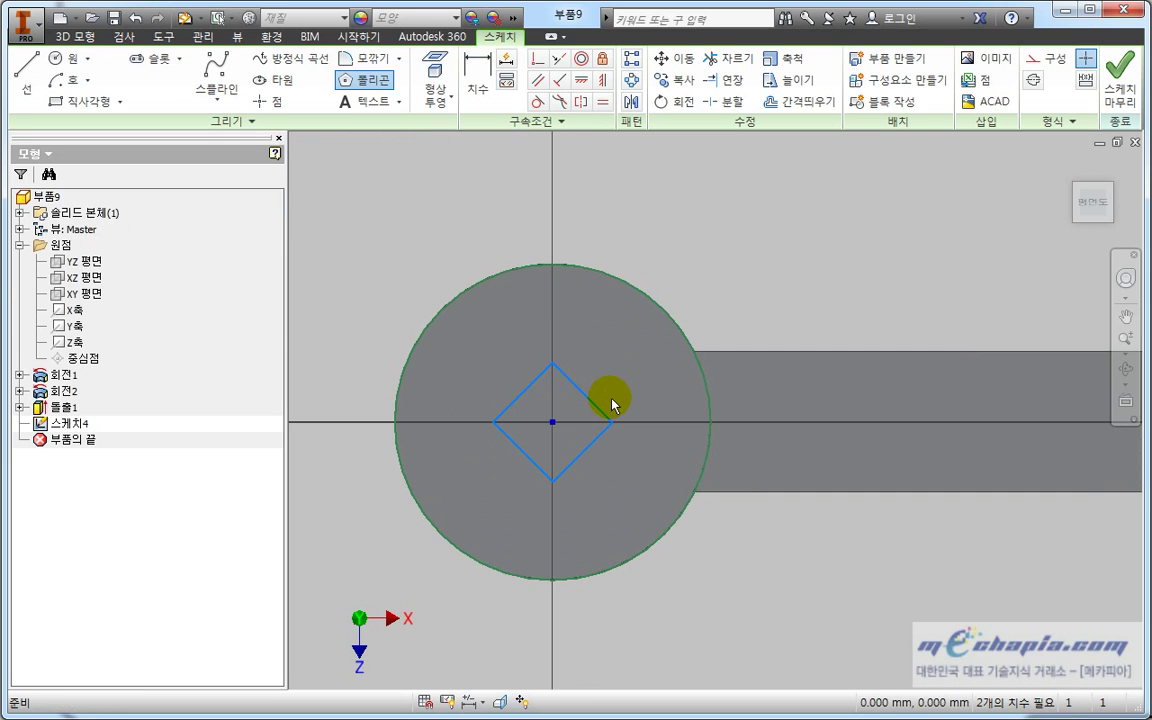
Dimension one side of the square to 8.
key("d")
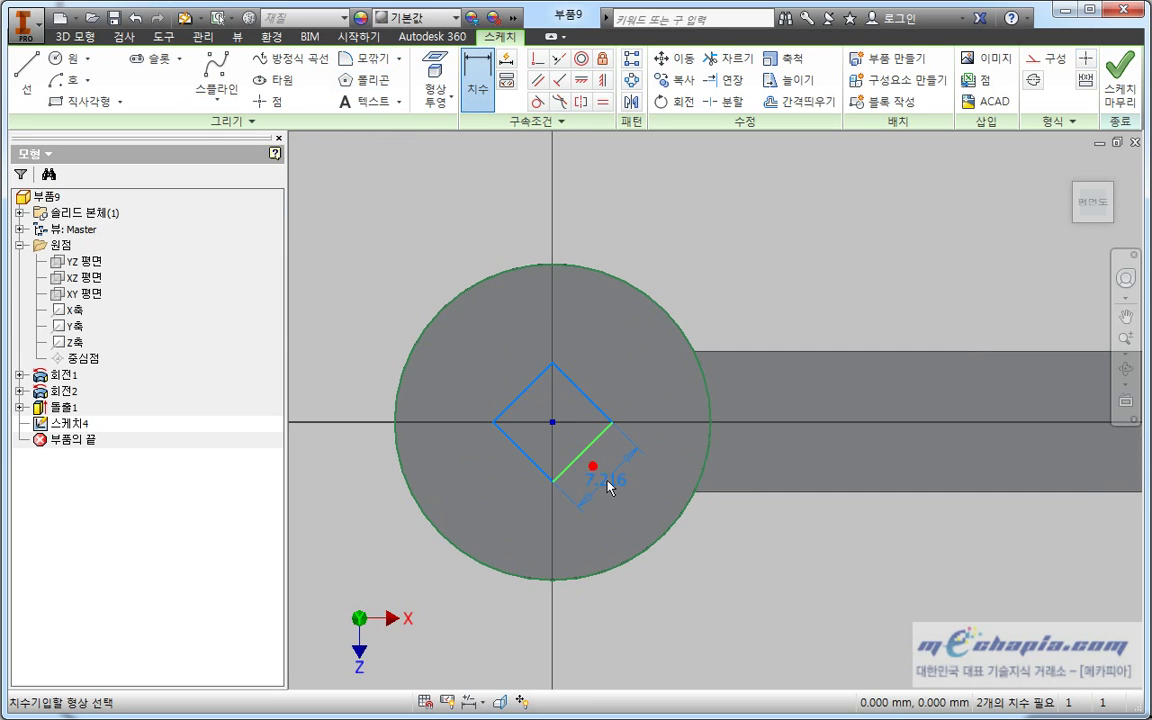
left_click(609, 485)
type("8")
key("Return")
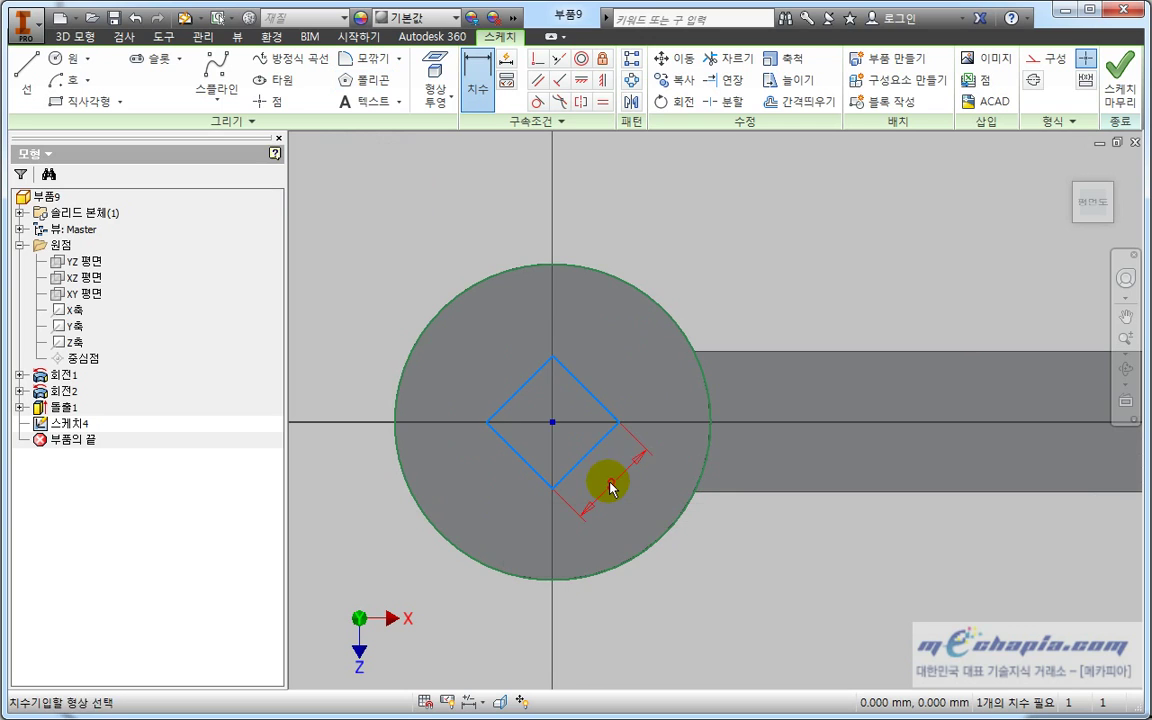
Constrain the square's top corner vertically above the hub centre.
left_click(602, 80)
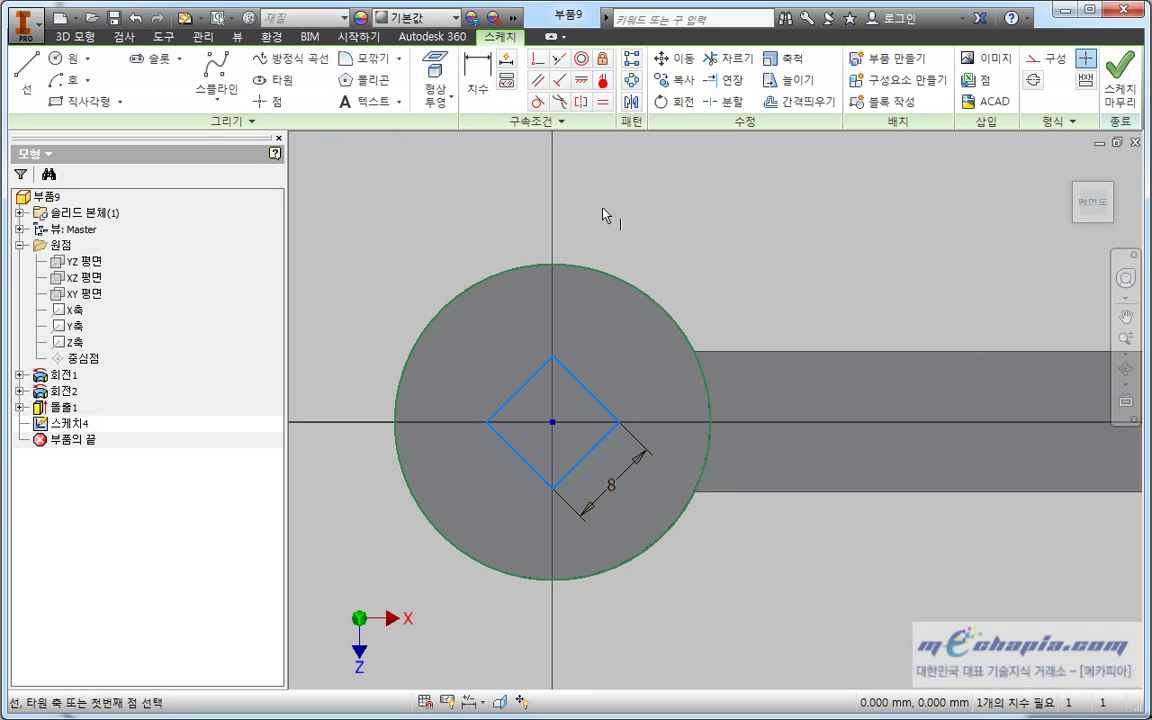
left_click(553, 355)
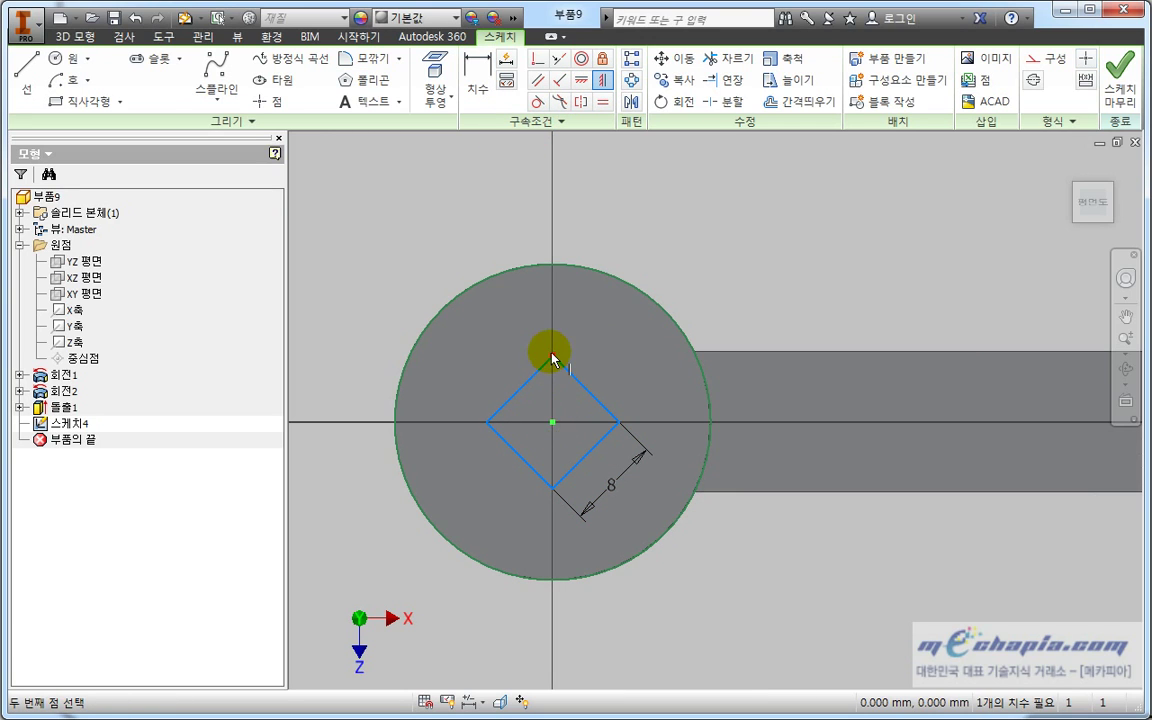
scroll(728, 366, "down", 2)
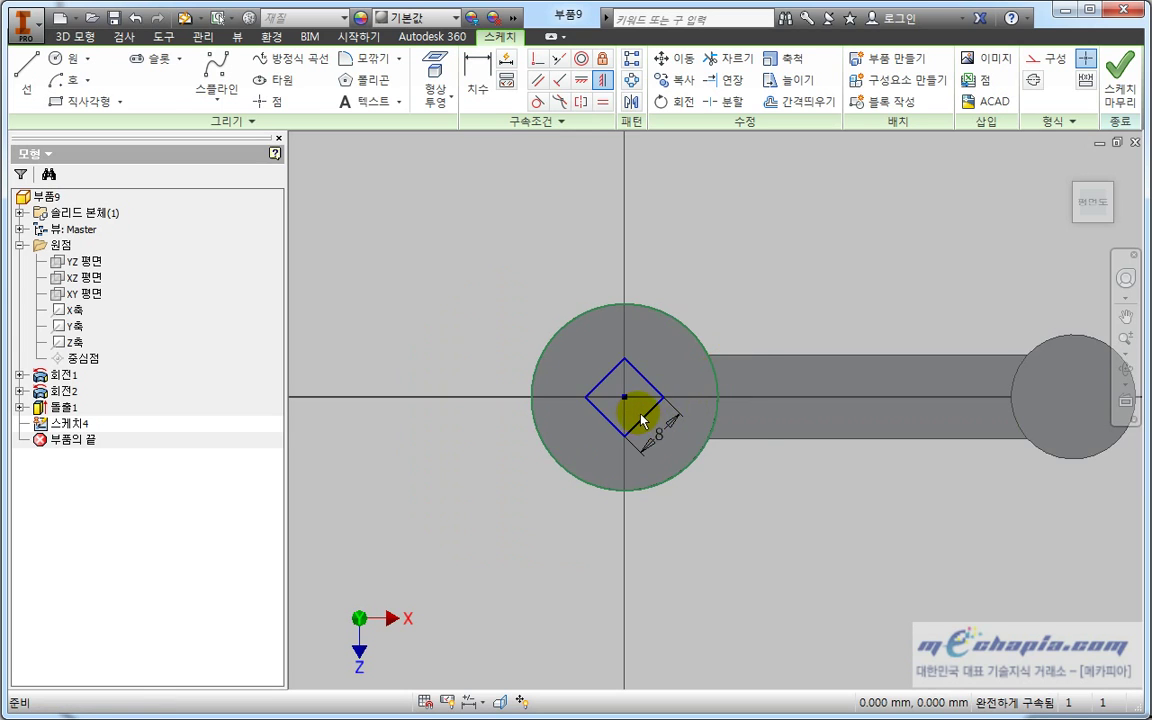
scroll(640, 414, "up", 2)
key("Escape")
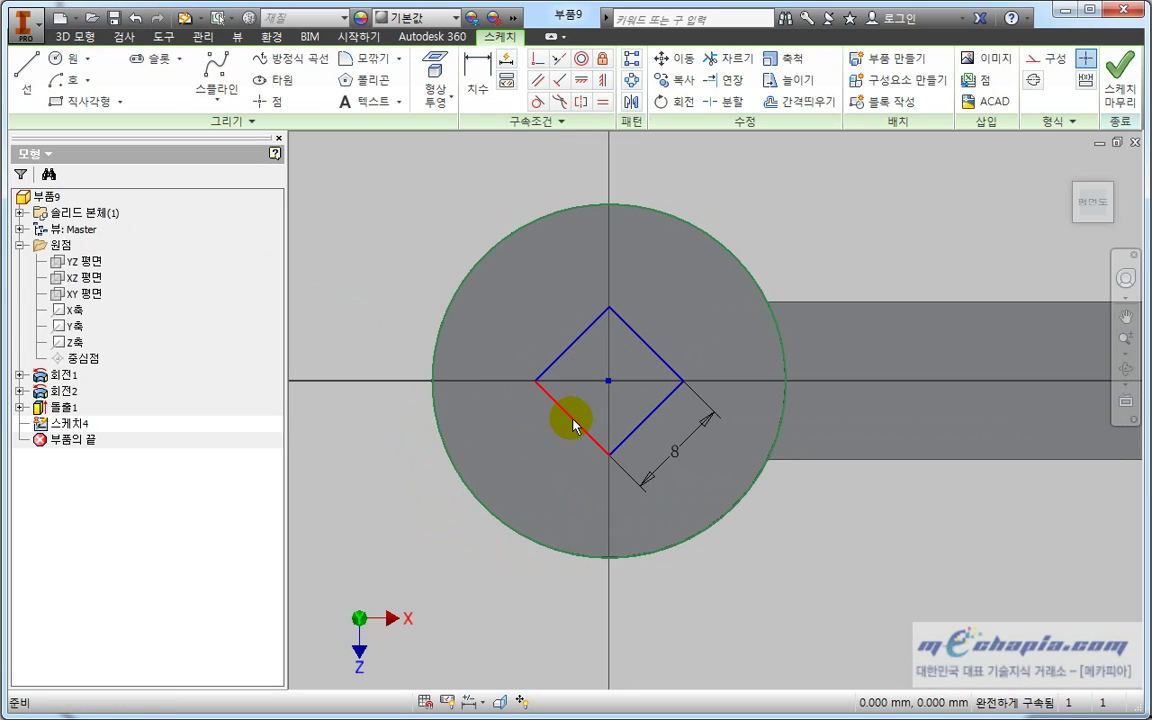
left_click(80, 37)
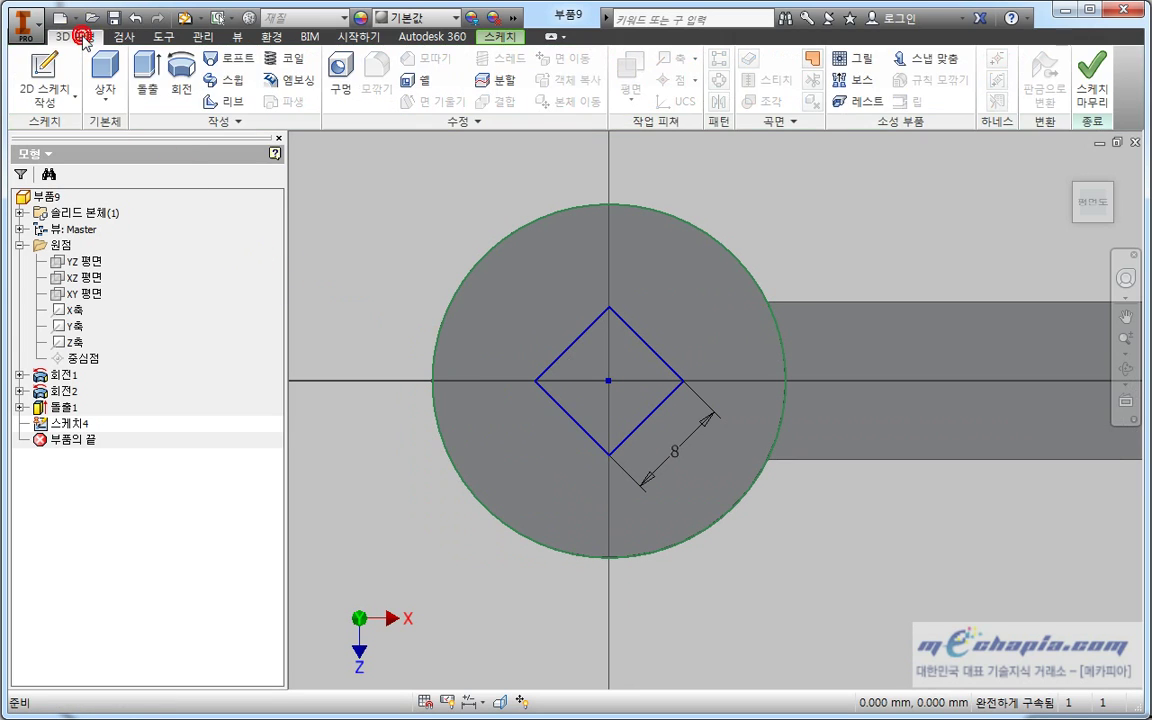
Cut the 8 mm square into the larger hub to the next face, forming a socket.
left_click(160, 73)
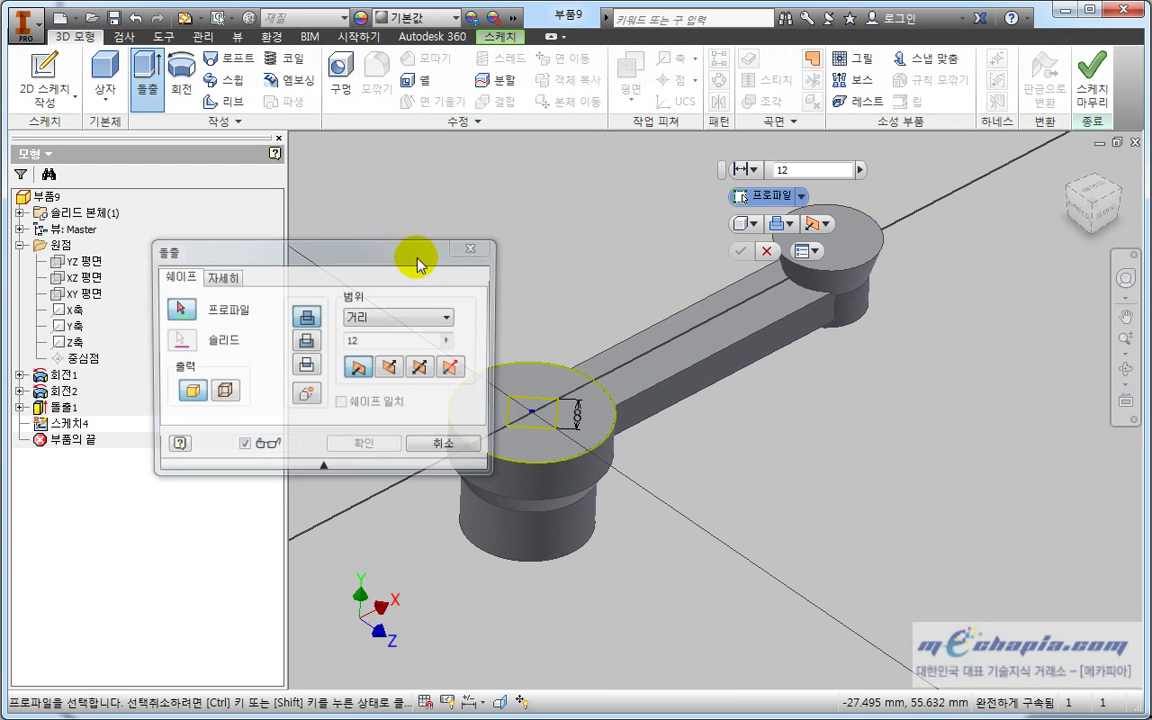
scroll(709, 309, "up", 2)
left_click(680, 398)
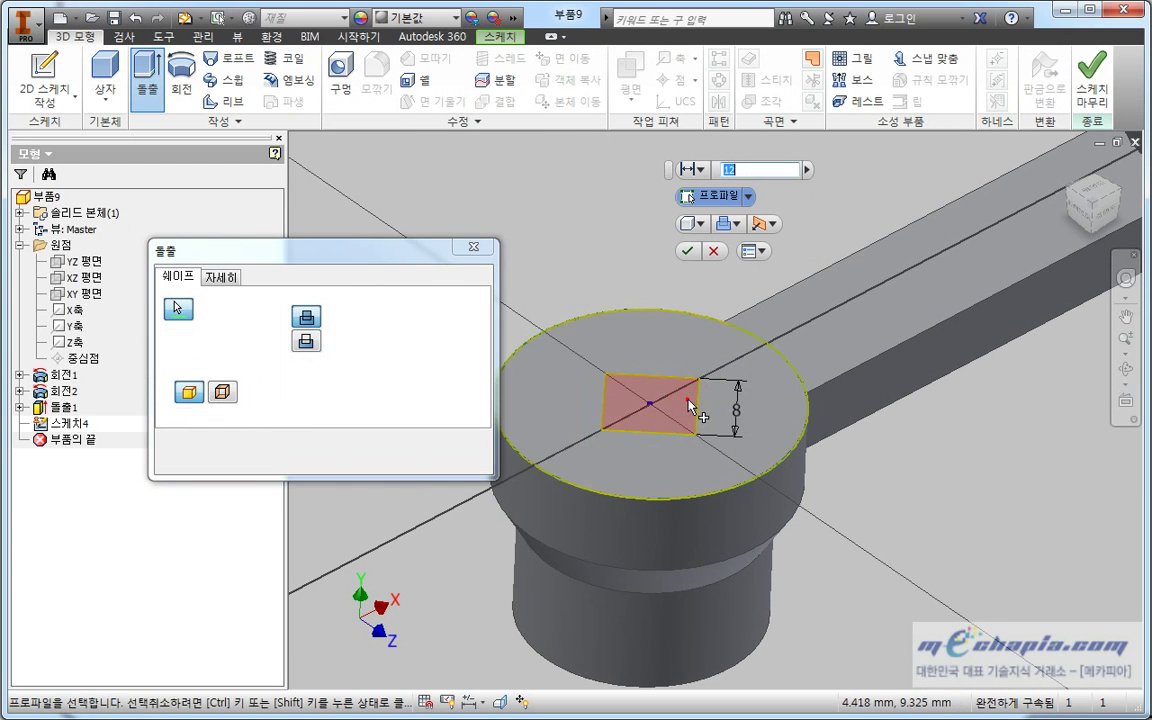
left_click(306, 341)
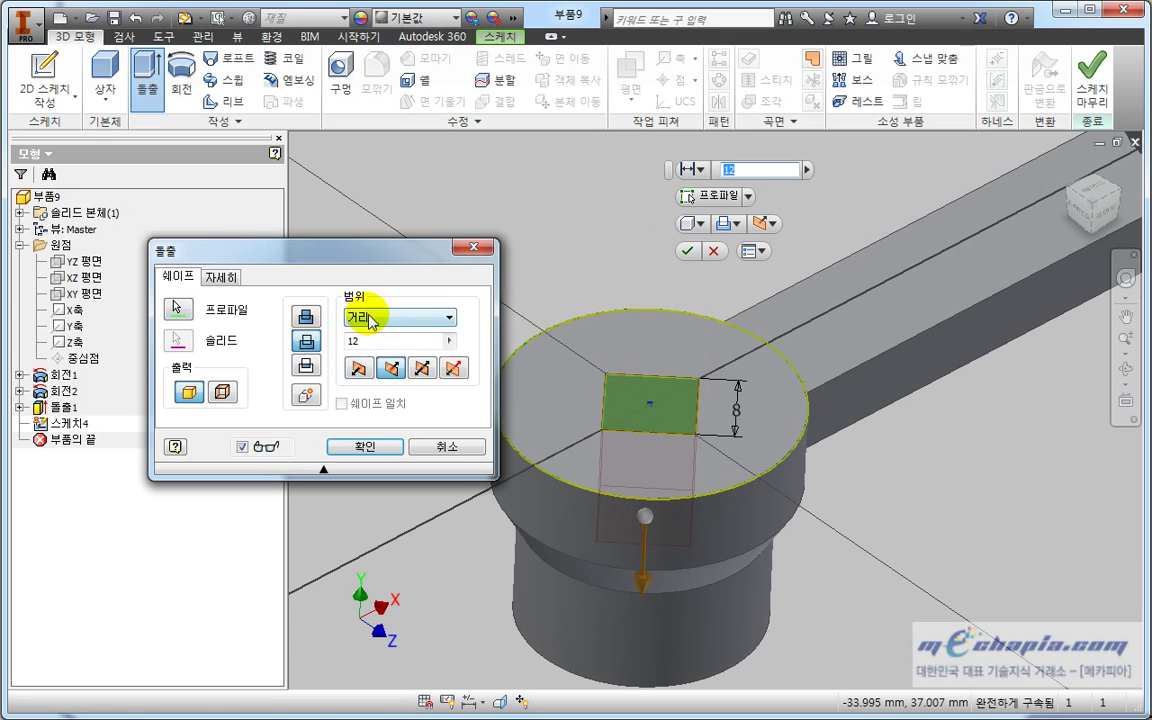
left_click(370, 317)
left_click(378, 340)
left_click(365, 446)
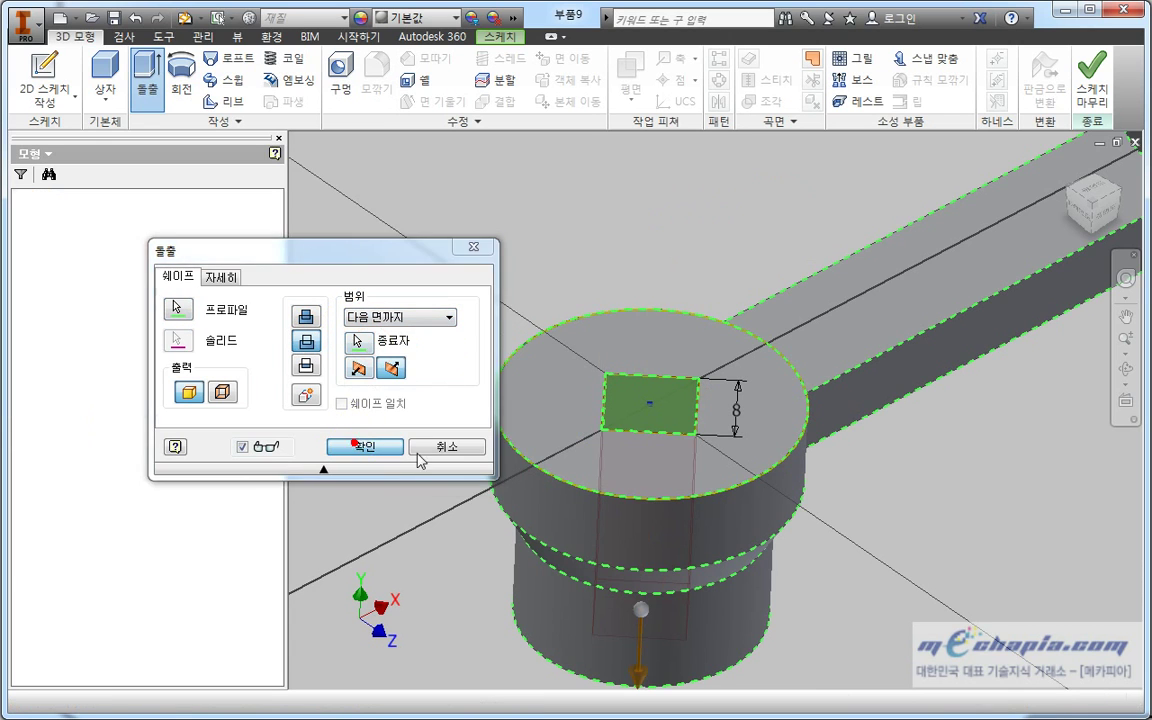
mouse_move(514, 442)
middle_mouse_down("shift")
mouse_move(622, 484)
mouse_move(612, 437)
mouse_move(579, 501)
mouse_move(609, 496)
mouse_move(578, 463)
middle_mouse_up("shift")
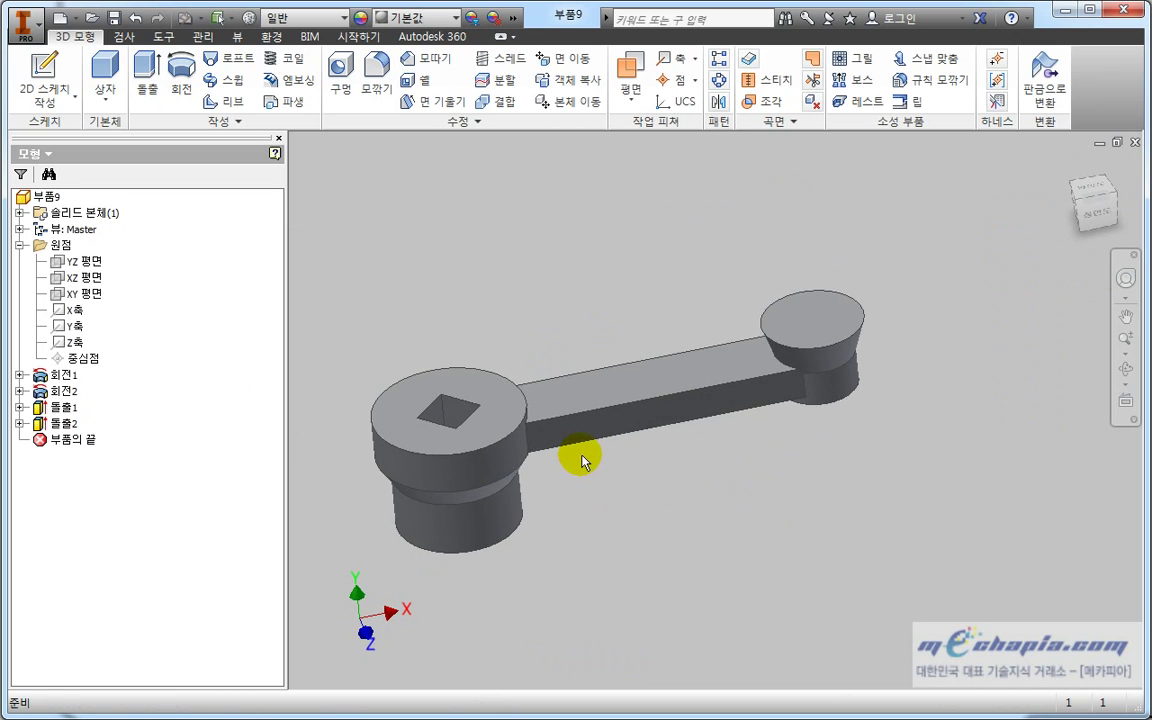
middle_click_drag(694, 432, 510, 408)
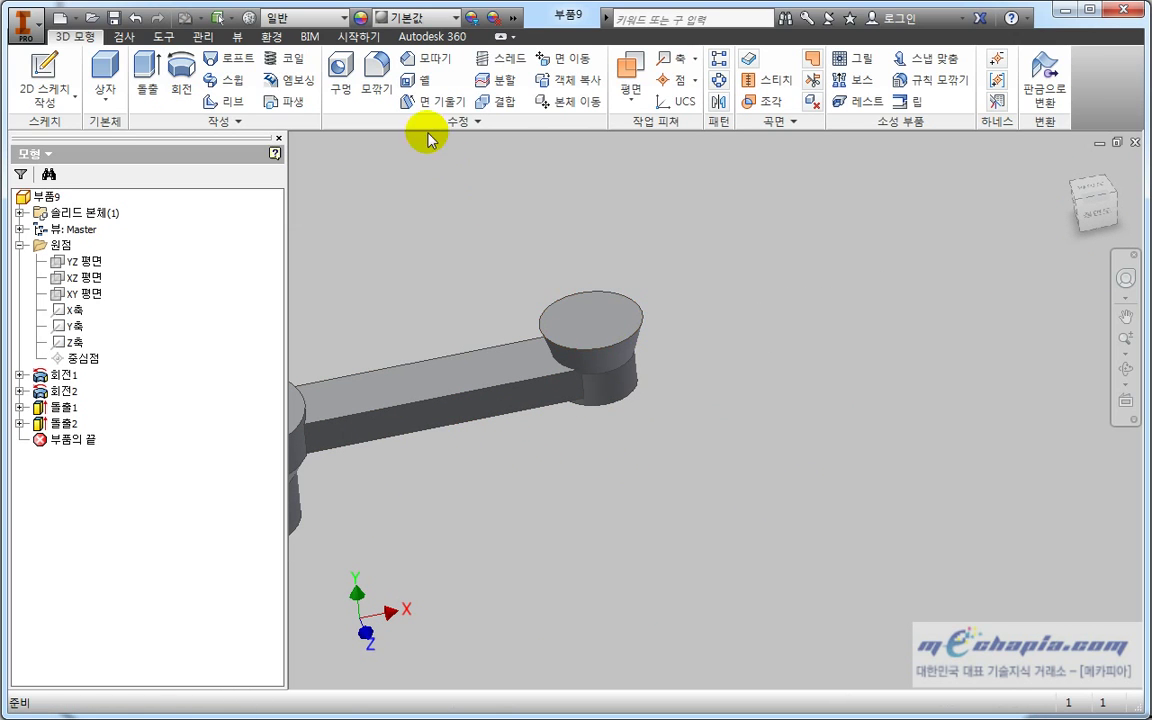
Place a concentric hole on the small hub's top face, centred on its circular edge.
left_click(340, 80)
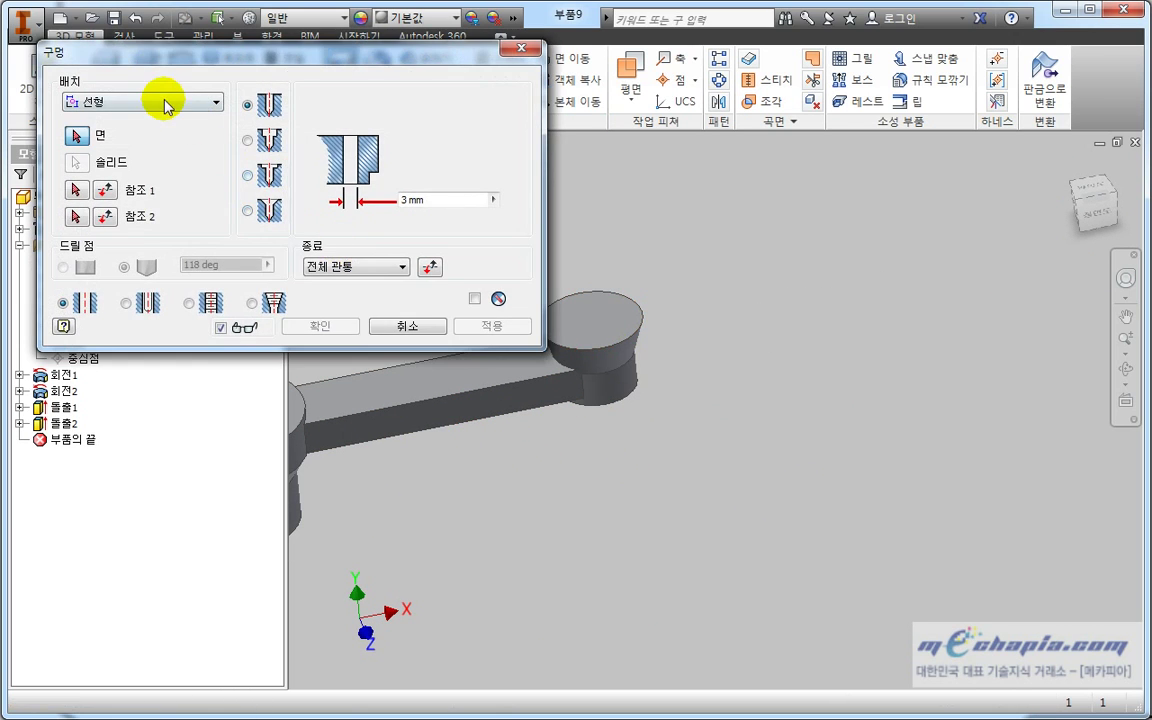
left_click(163, 103)
left_click(100, 152)
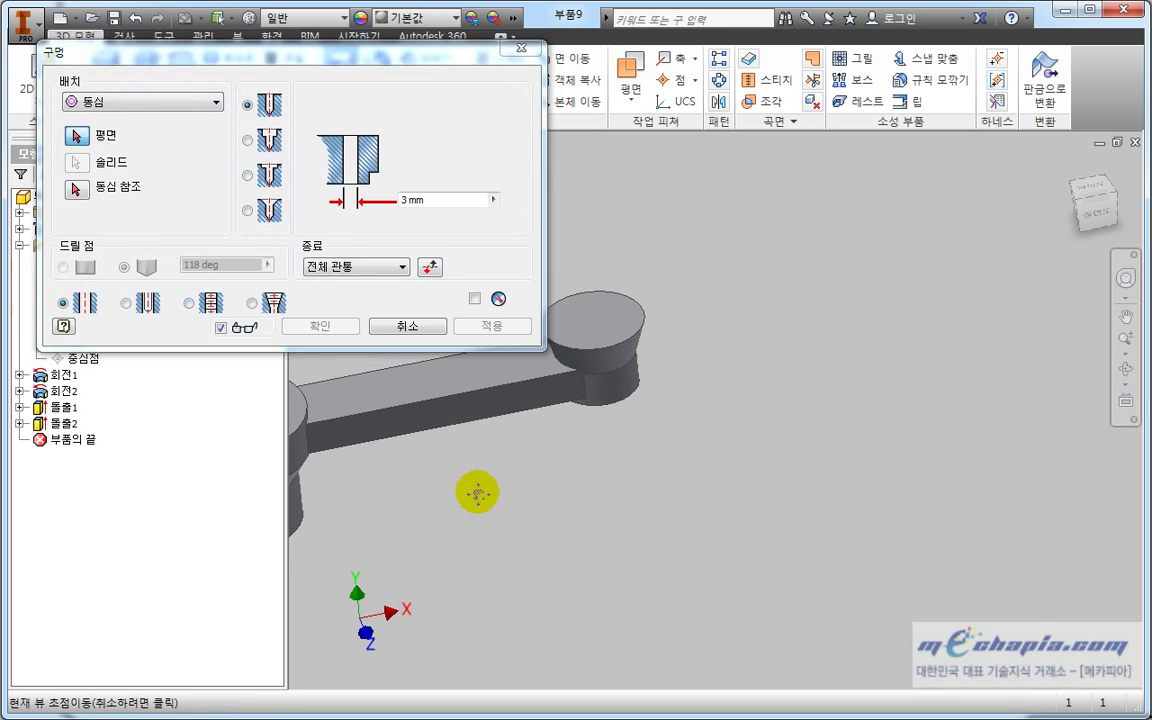
middle_click_drag(476, 489, 776, 440)
left_click(810, 368)
scroll(828, 460, "up", 3)
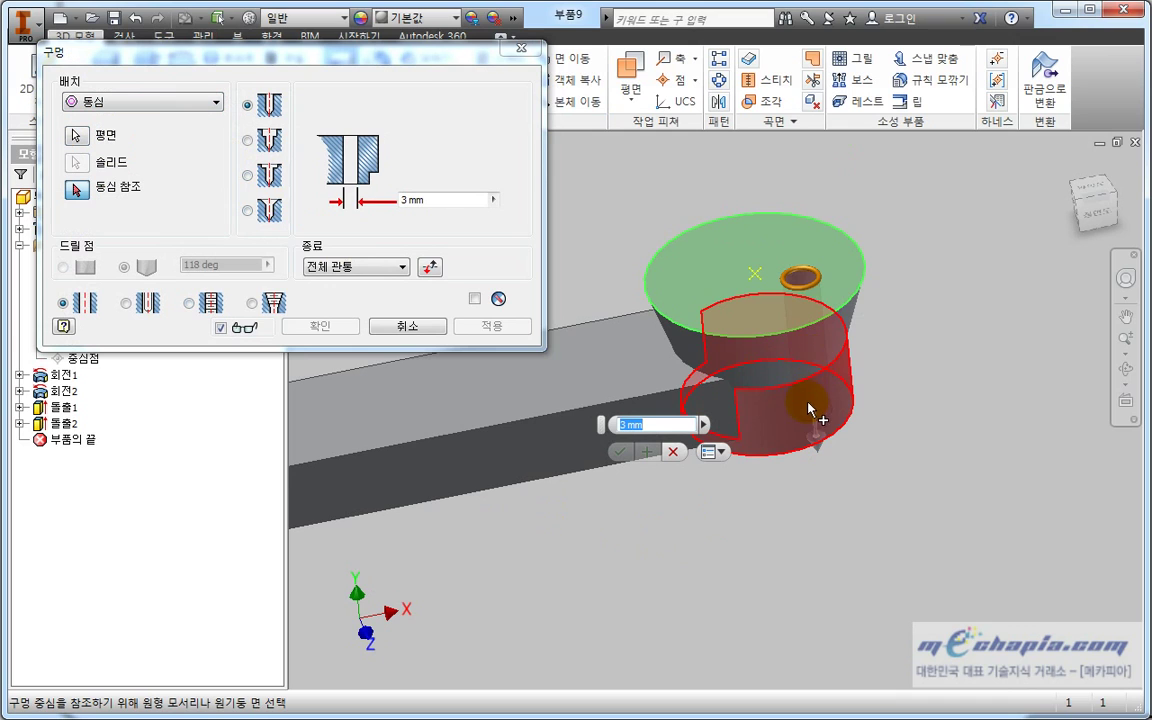
left_click(866, 262)
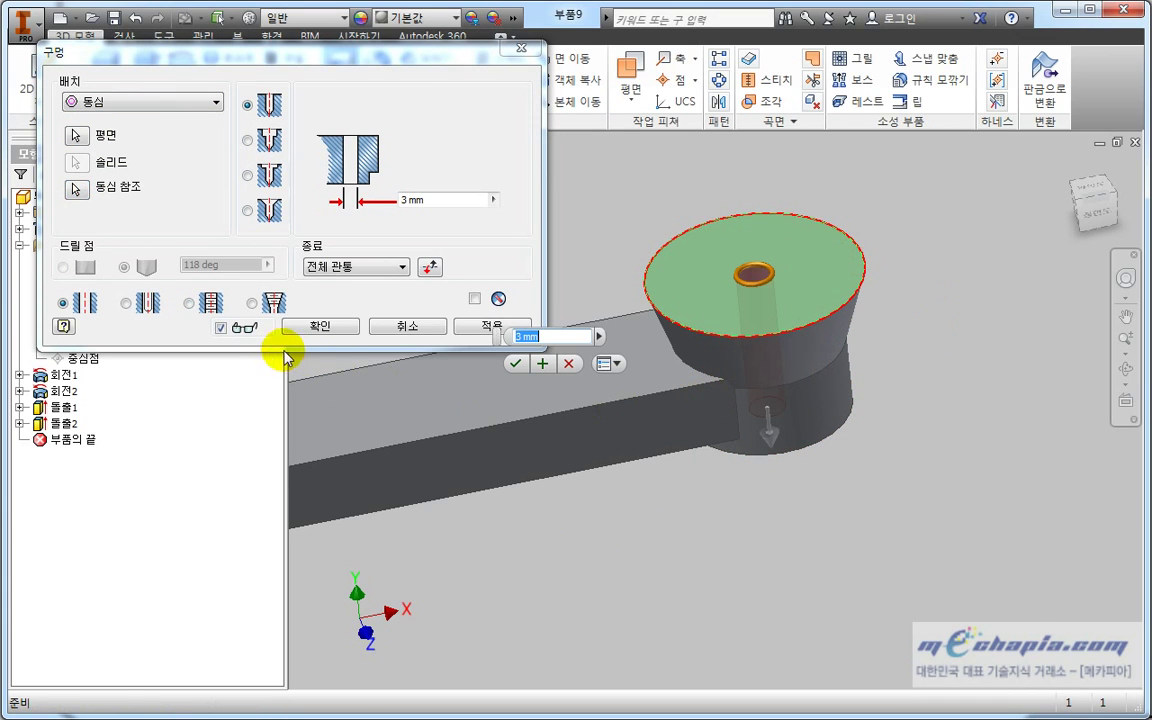
Make it a tapped ISO Metric M5 hole, fully threaded through all, and create it.
left_click(189, 304)
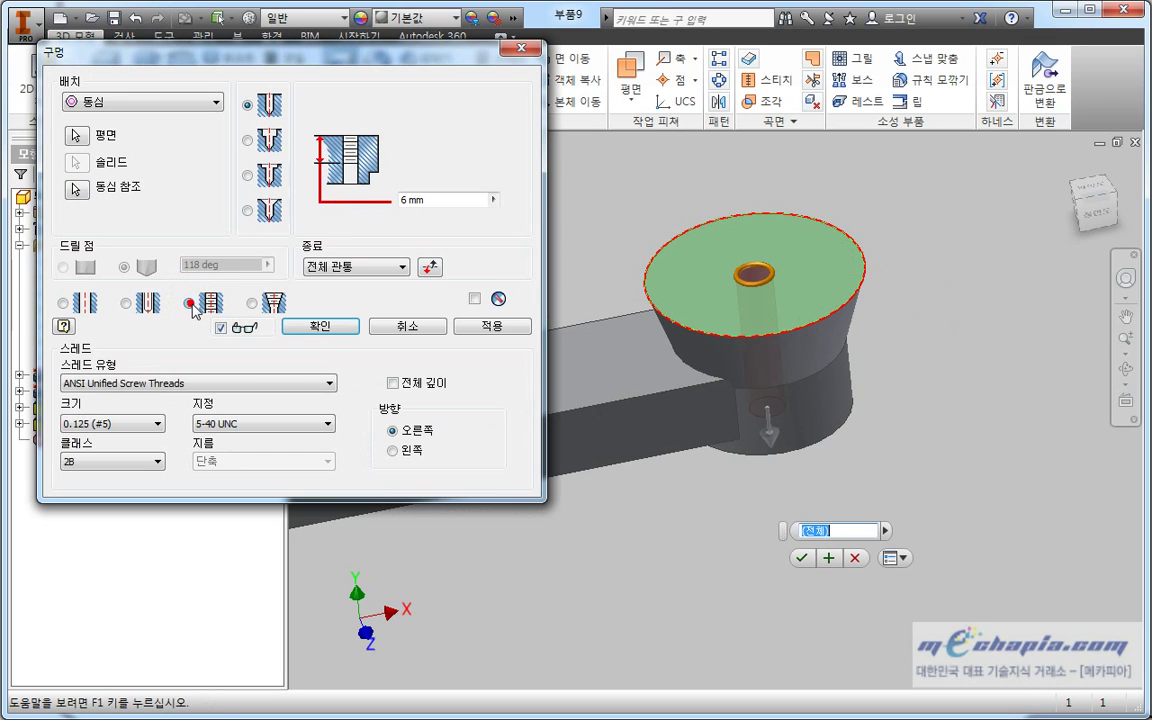
left_click(113, 384)
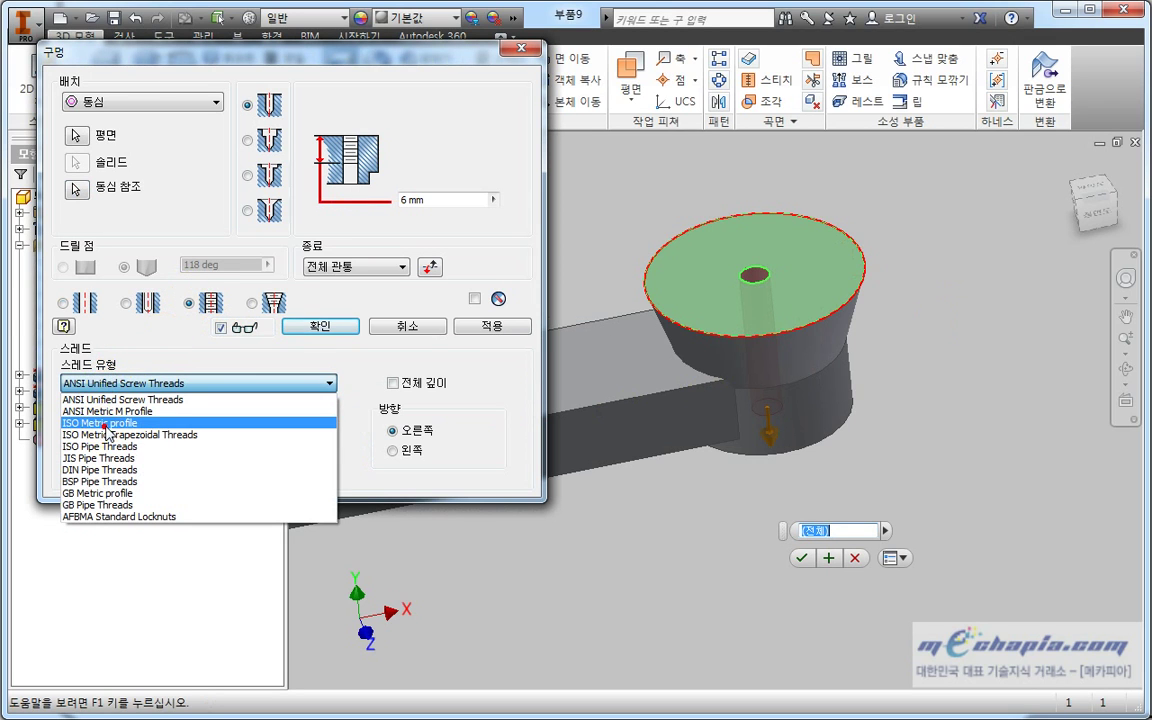
left_click(107, 425)
left_click(113, 424)
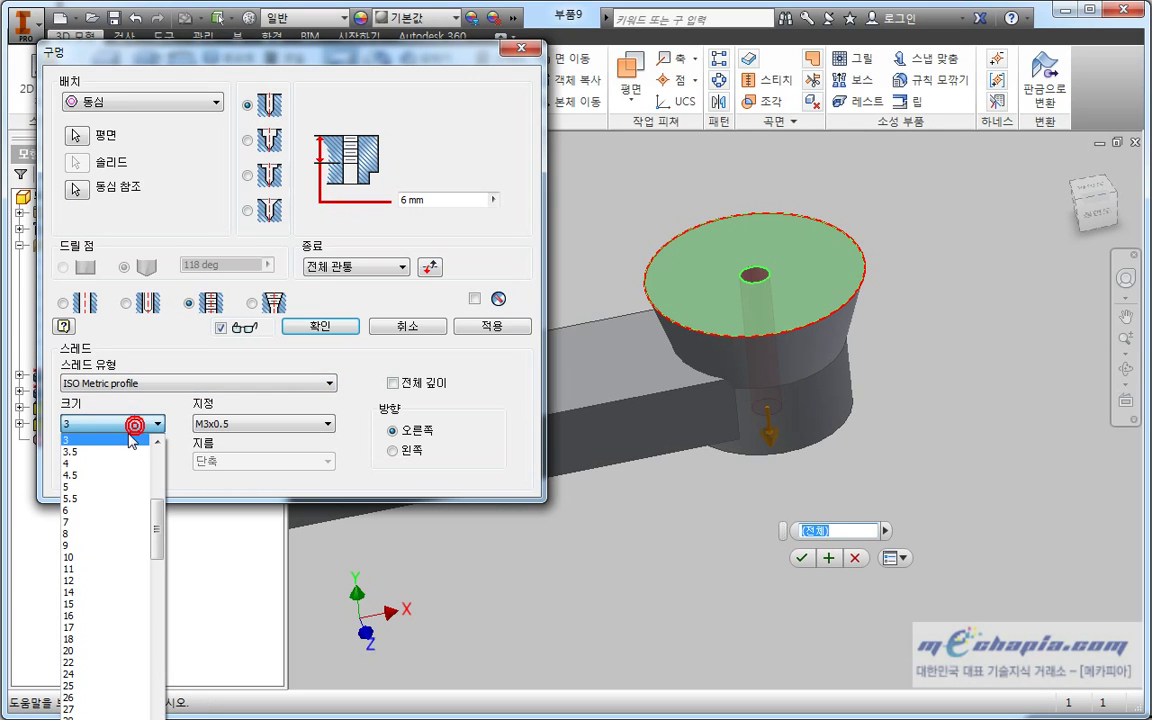
left_click(90, 487)
left_click(392, 383)
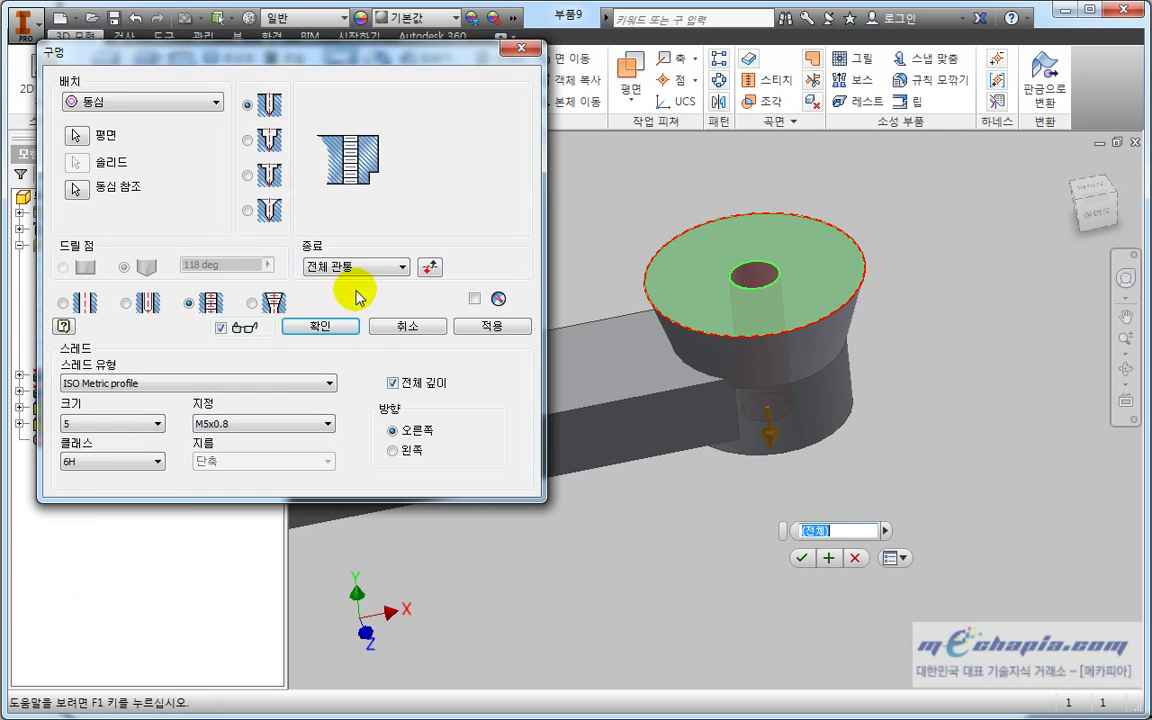
left_click(337, 327)
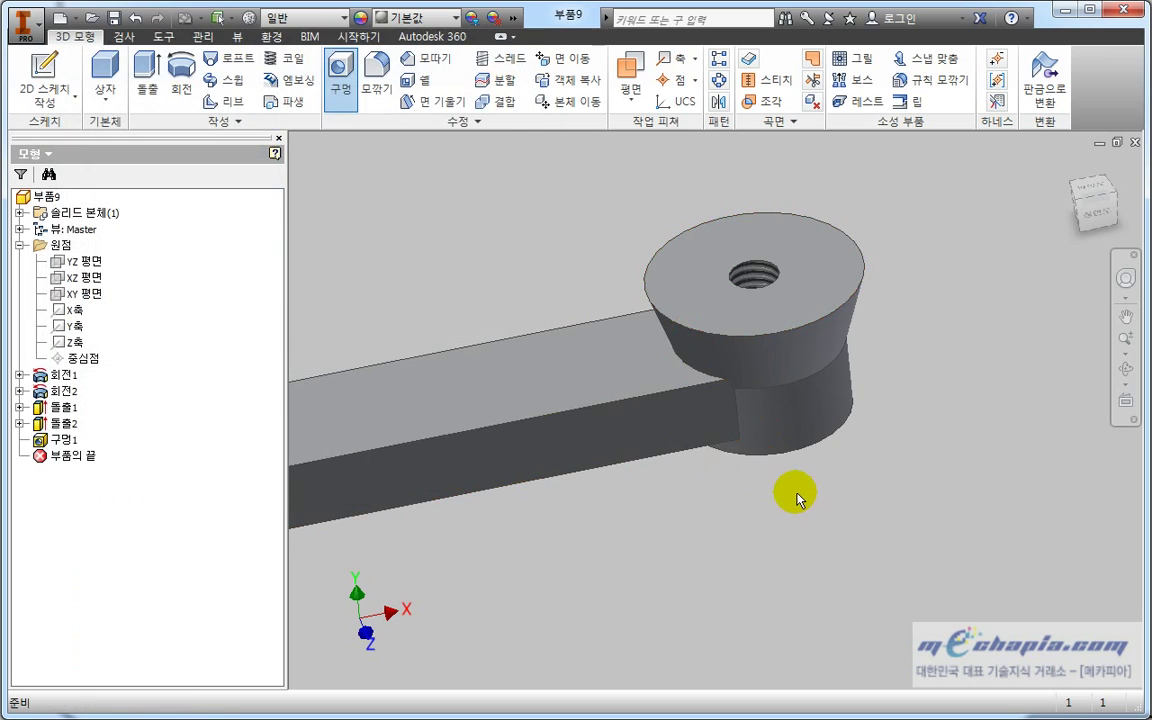
mouse_move(797, 494)
middle_mouse_down("shift")
mouse_move(789, 548)
mouse_move(808, 491)
middle_mouse_up("shift")
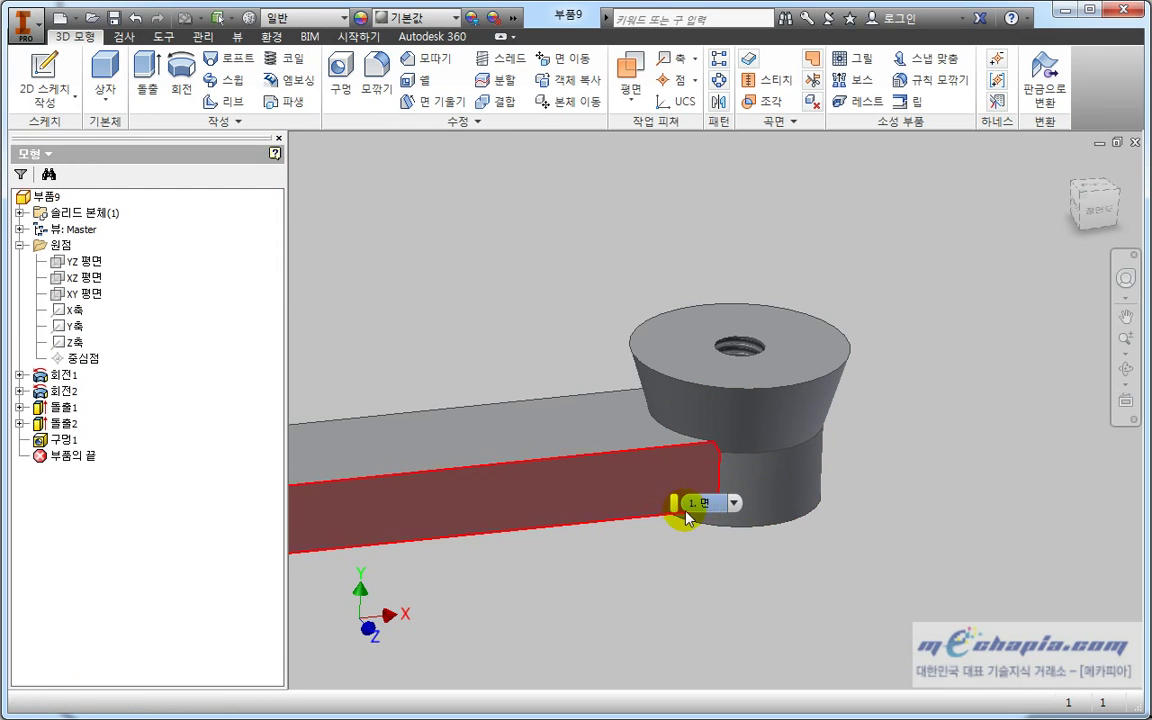
middle_click_drag(694, 506, 722, 499, "shift")
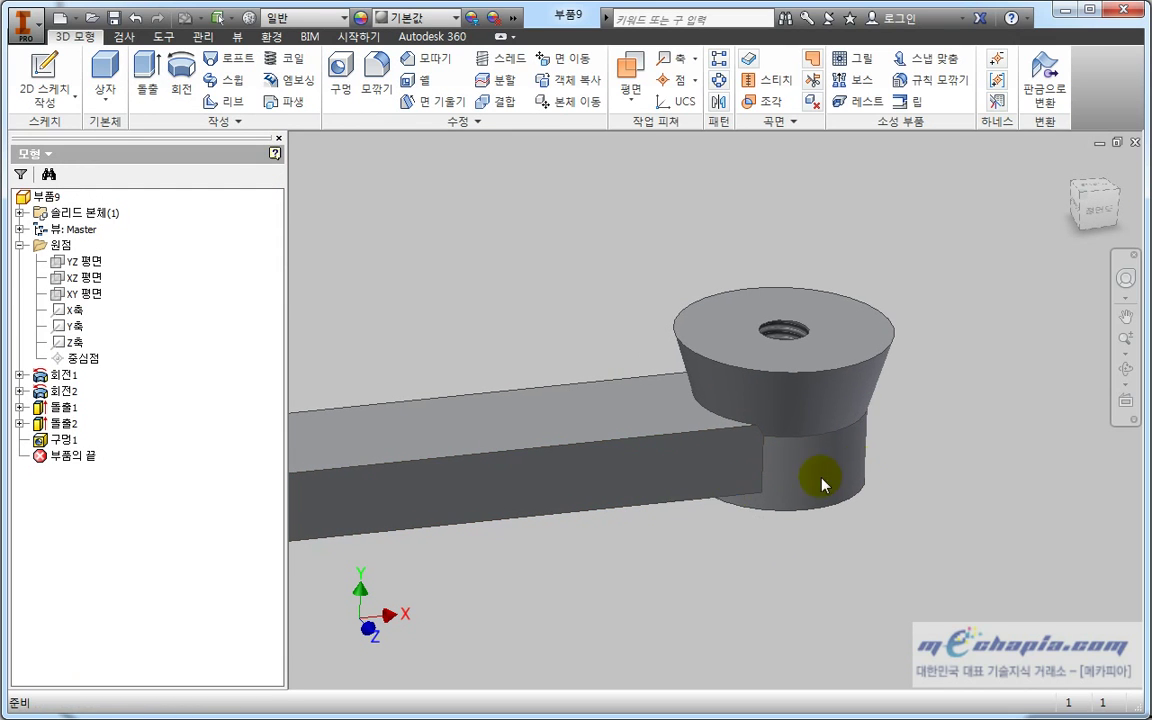
scroll(489, 571, "down", 3)
middle_click_drag(489, 571, 746, 473)
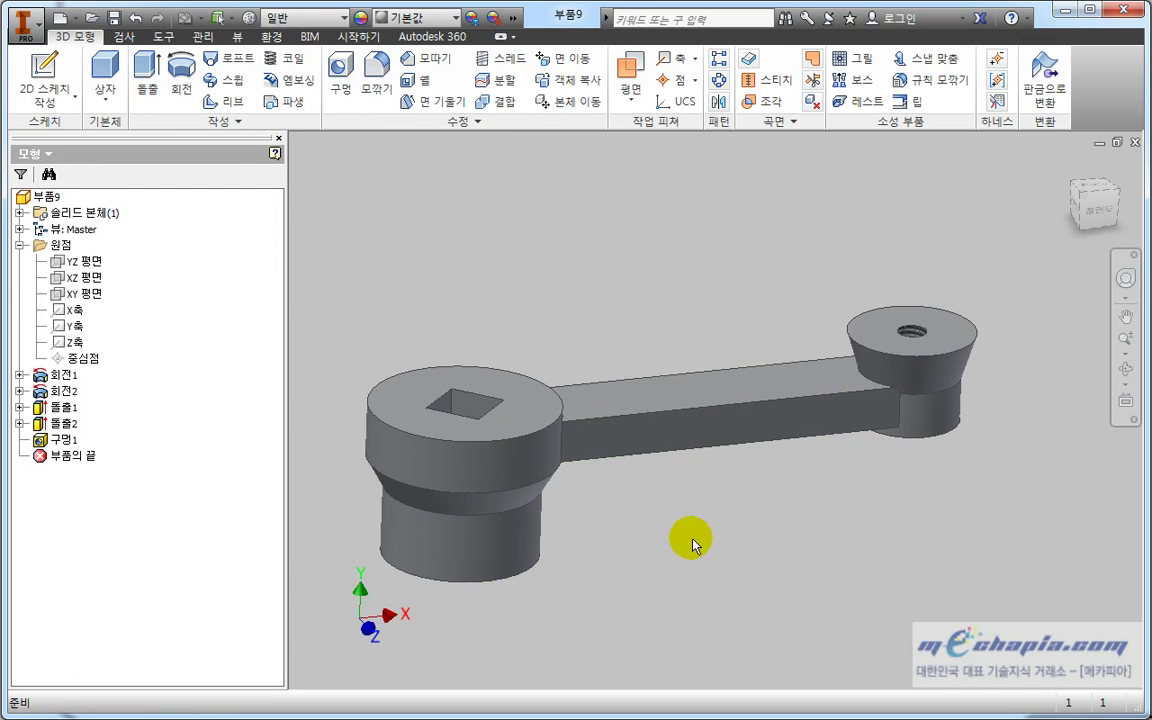
Fillet the large hub's top and bottom rims and the arm's long edges at 2 mm.
left_click(376, 80)
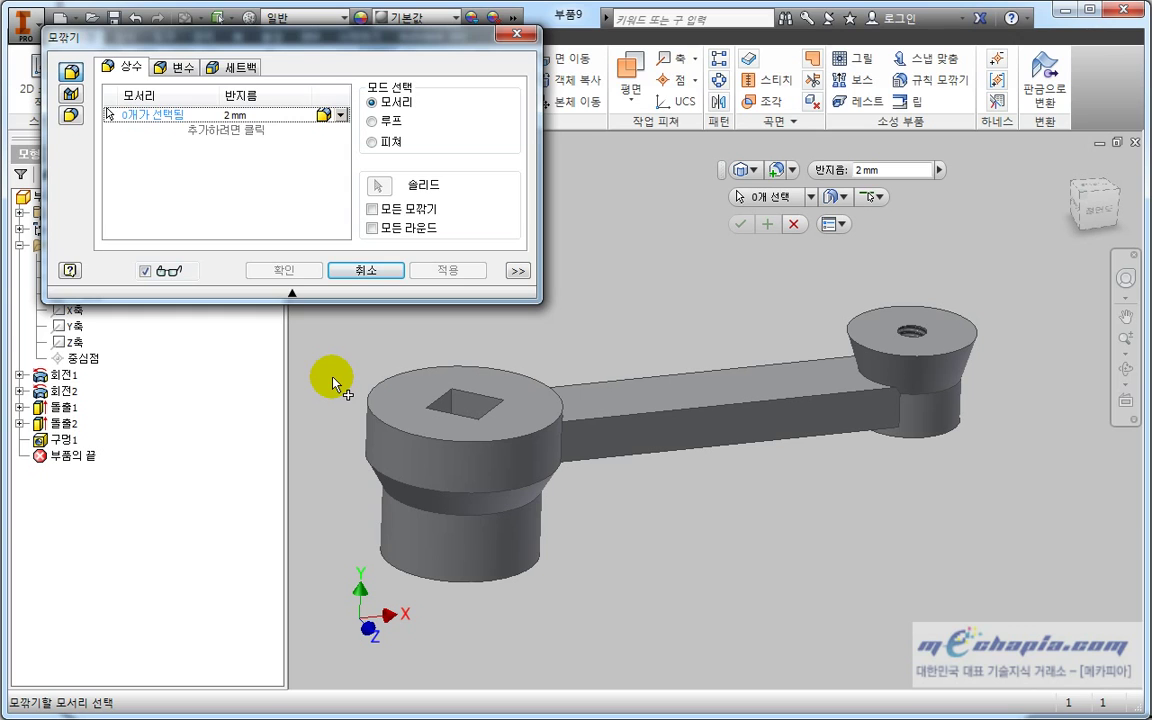
left_click(378, 425)
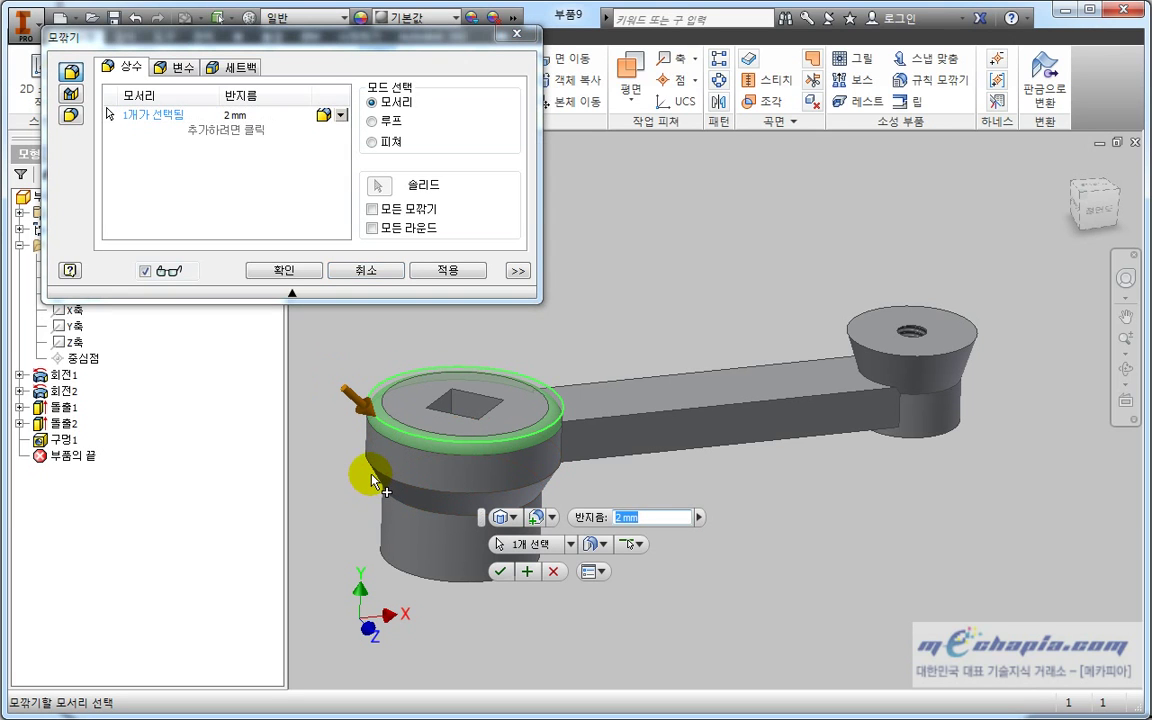
left_click(400, 580)
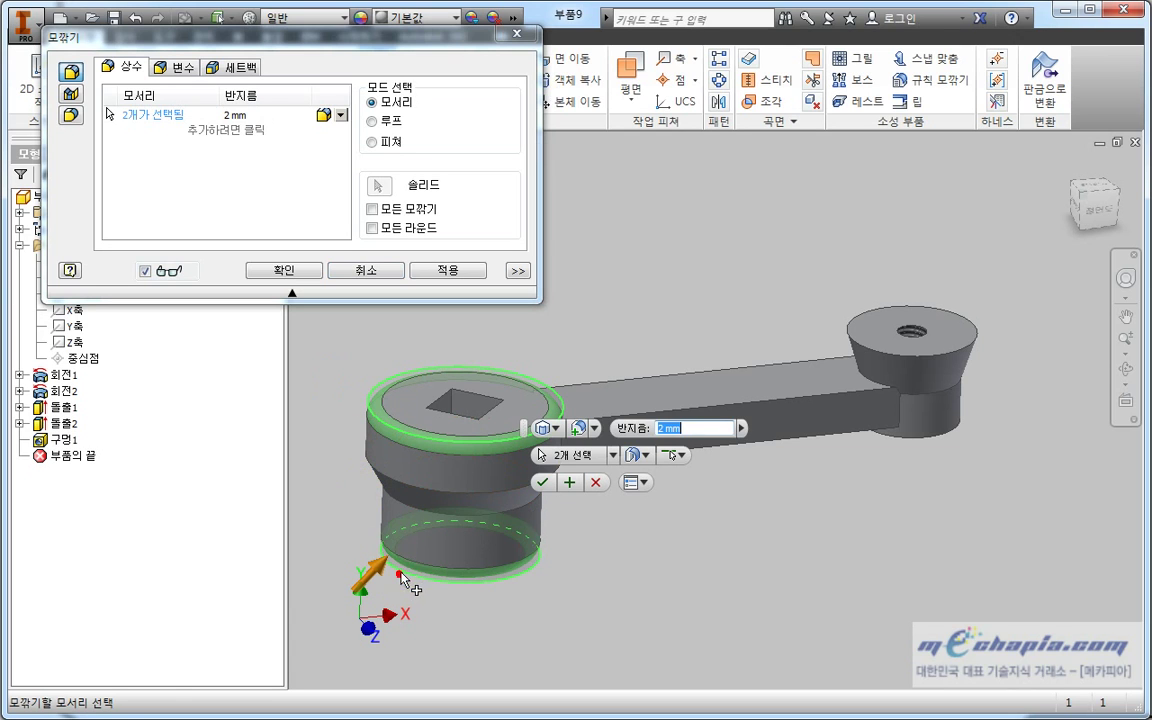
middle_click_drag(722, 562, 751, 607)
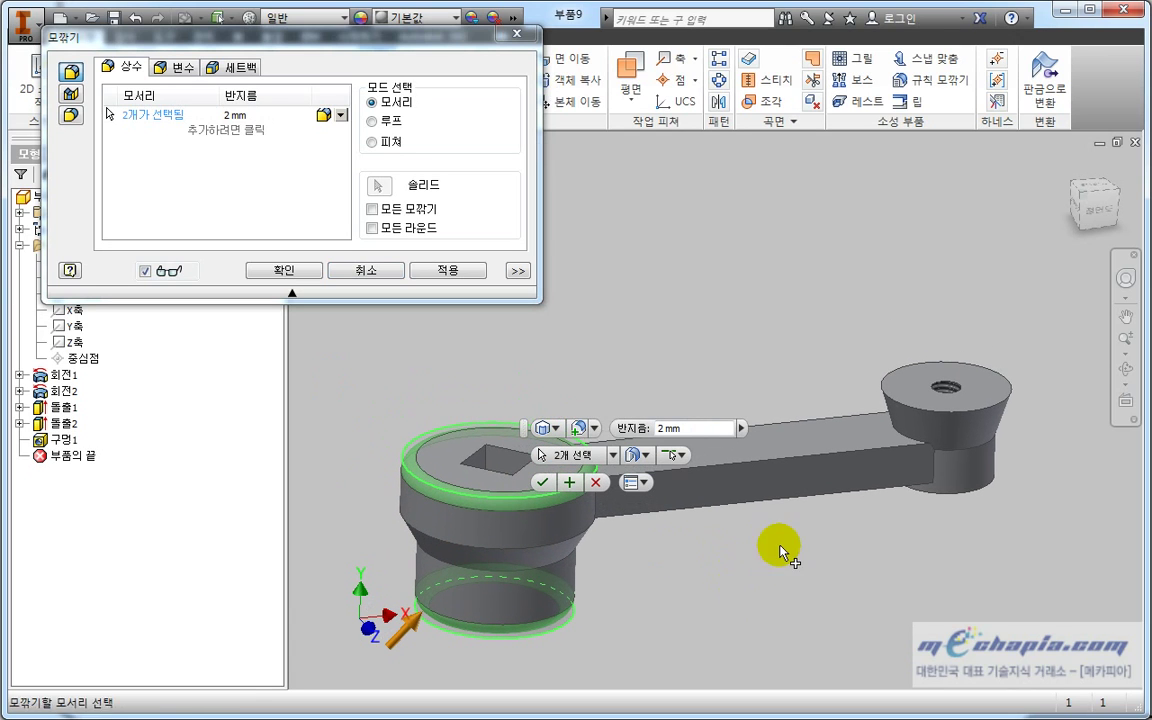
left_click(806, 462)
left_click(820, 422)
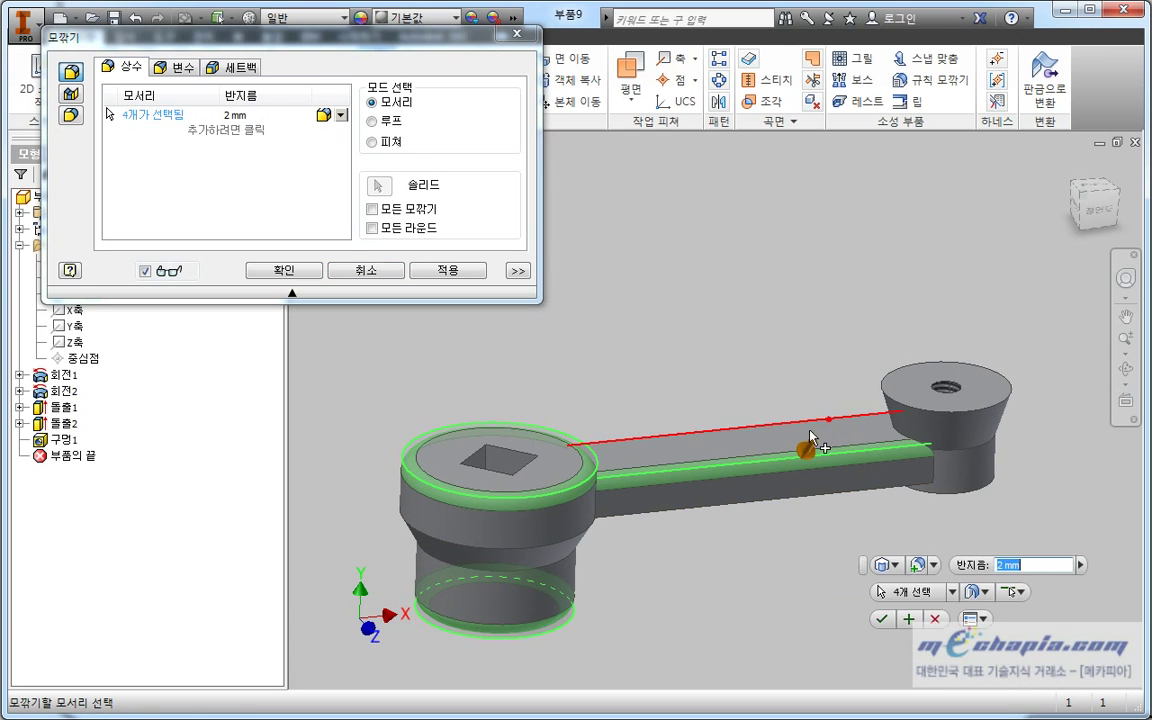
left_click(677, 514)
mouse_move(668, 501)
middle_mouse_down("shift")
mouse_move(540, 494)
mouse_move(742, 592)
mouse_move(856, 552)
mouse_move(728, 535)
middle_mouse_up("shift")
left_click(757, 572)
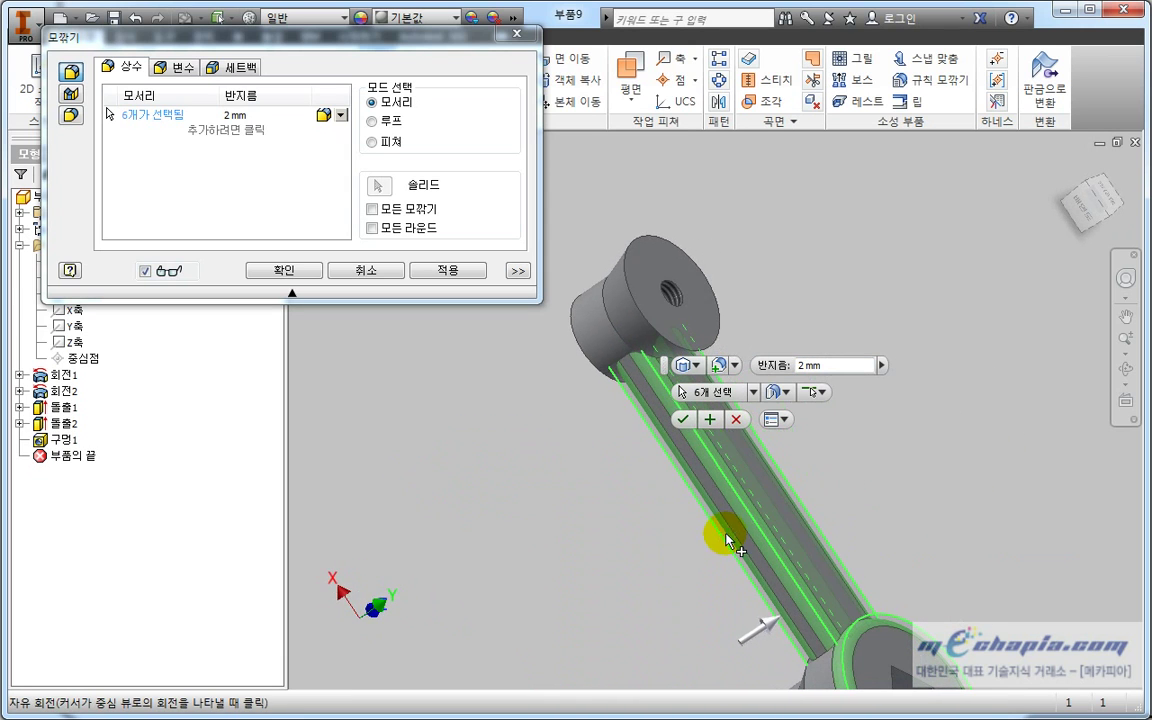
Add a 1.5 mm set for the small hub's two rims and create the fillets.
left_click(237, 130)
left_click(232, 129)
type("1.5")
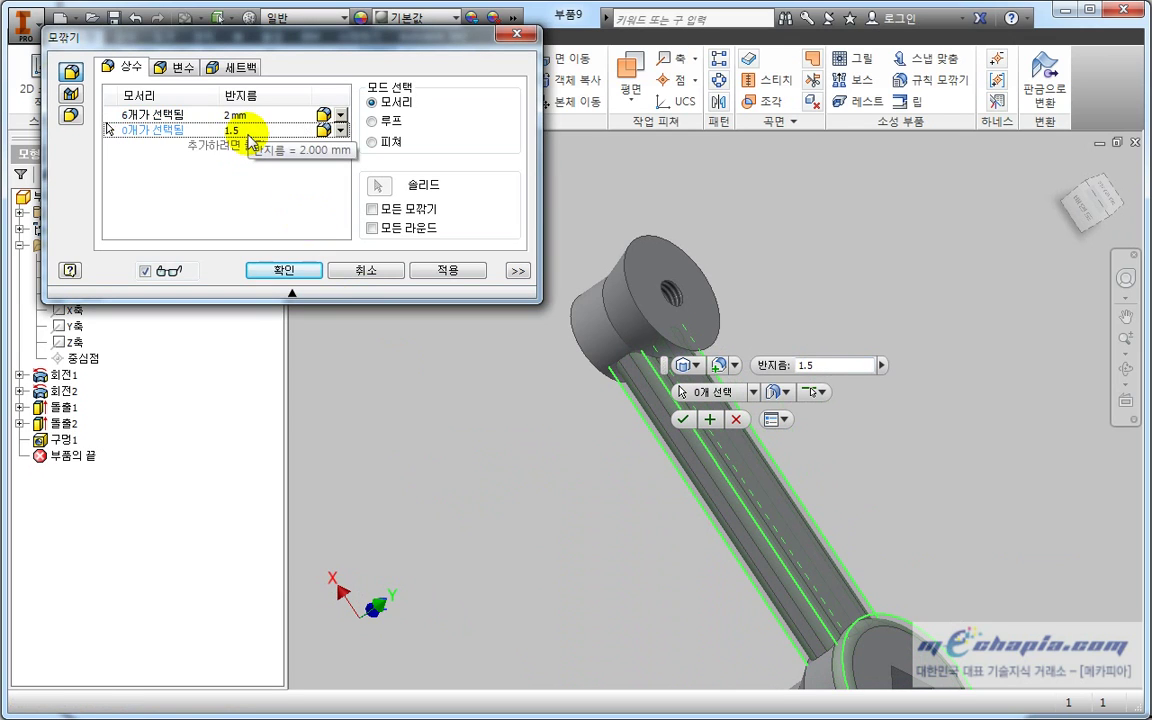
left_click(612, 315)
left_click(578, 328)
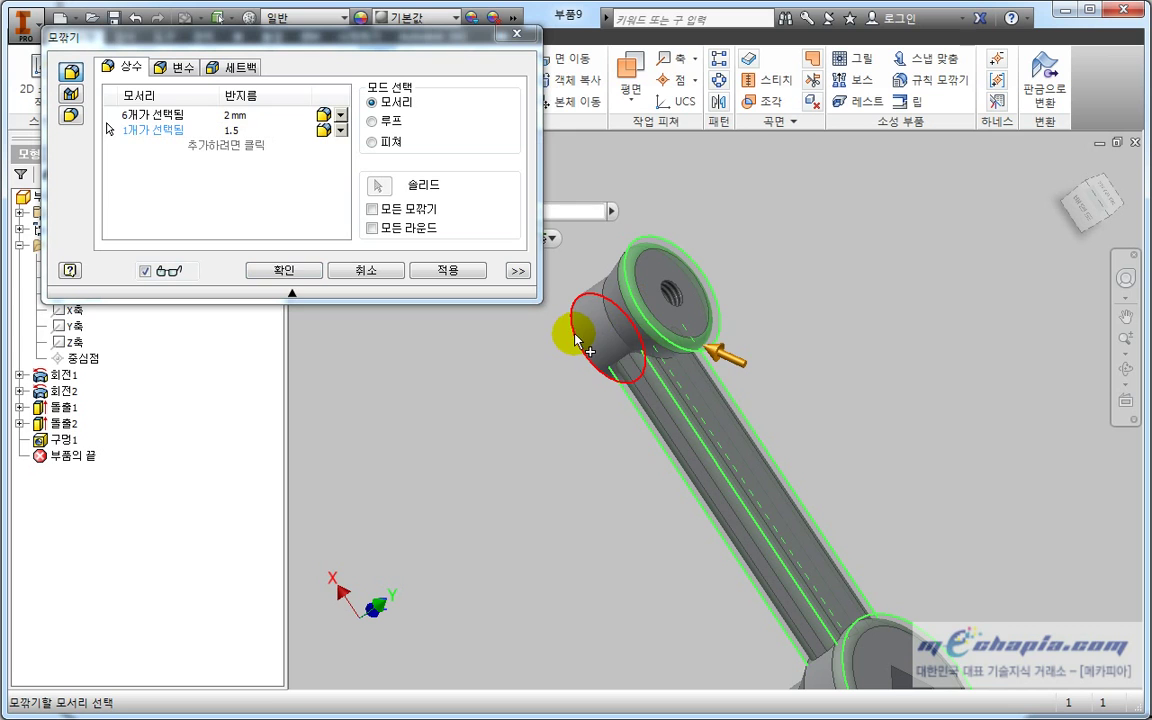
left_click(283, 272)
mouse_move(457, 383)
middle_mouse_down("shift")
mouse_move(676, 470)
mouse_move(663, 493)
mouse_move(590, 444)
middle_mouse_up("shift")
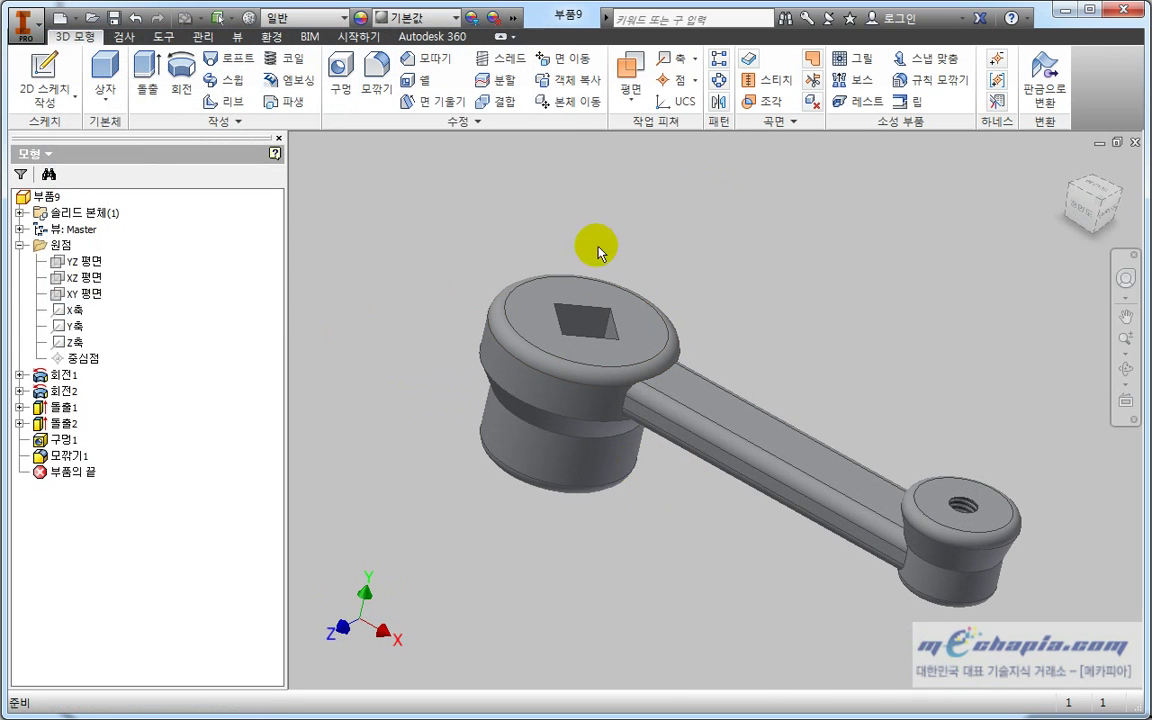
Start a 2 mm fillet and select the arm-to-large-hub junction edges.
left_click(376, 75)
middle_click_drag(388, 528, 373, 570, "shift")
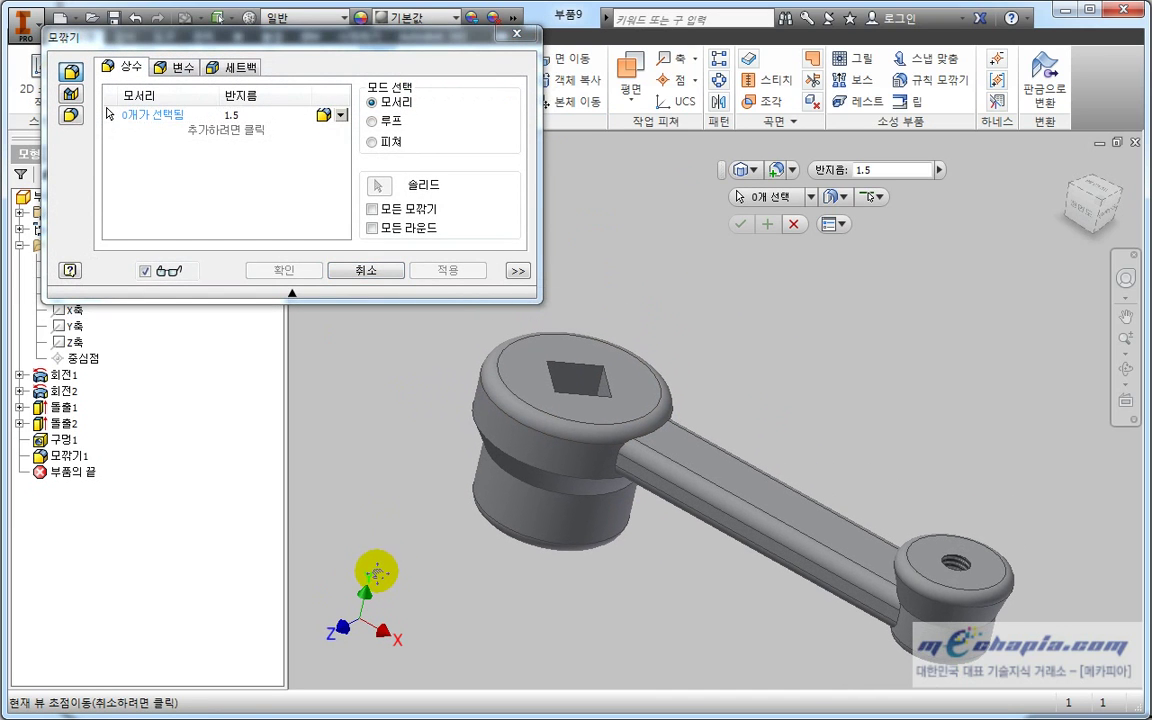
left_click(231, 115)
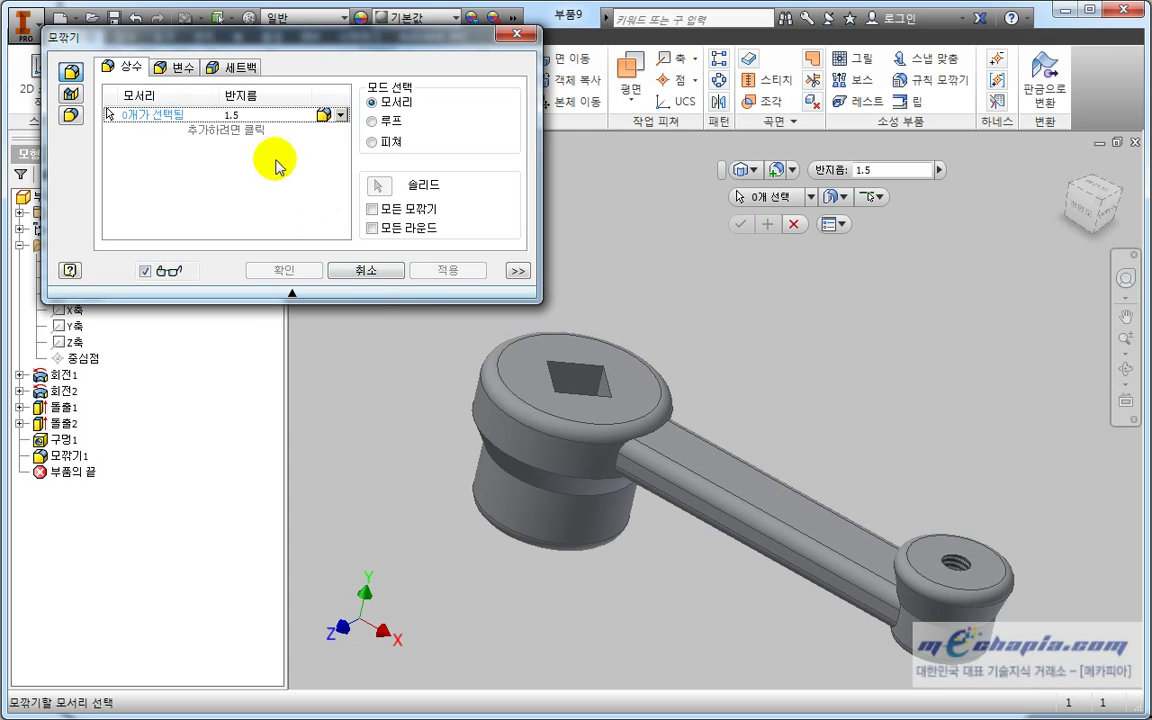
left_click(622, 464)
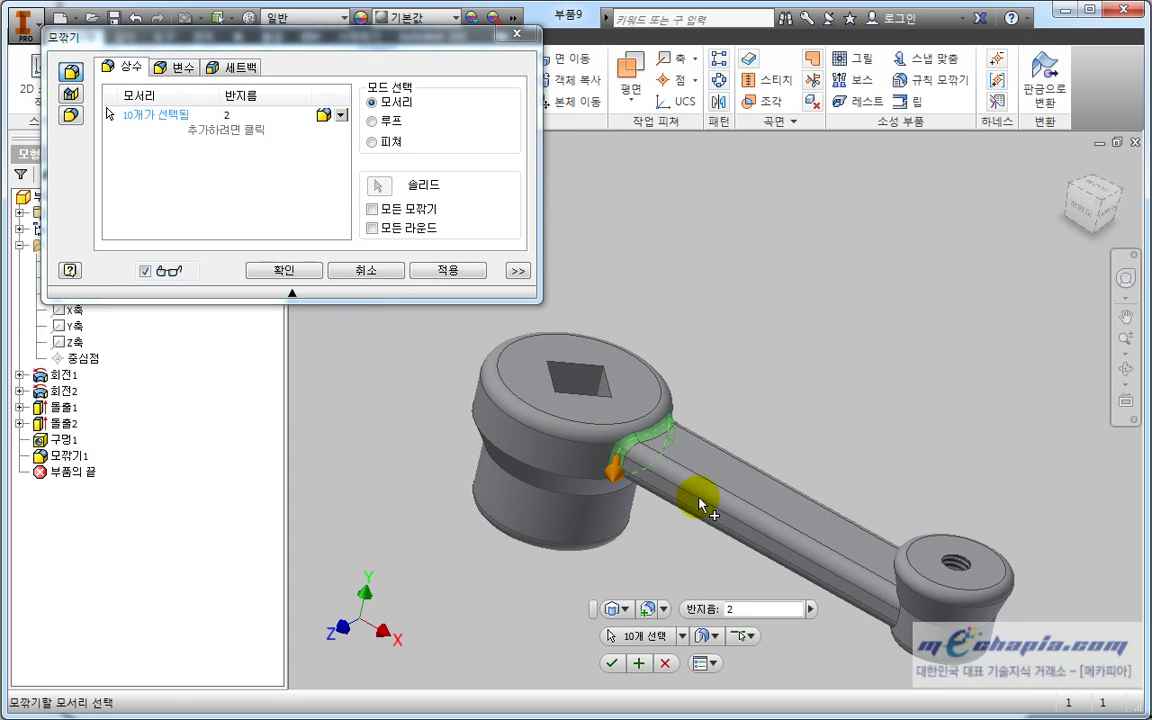
Add the arm-to-small-hub junction edges, create the fillet, and return to the home view.
middle_click_drag(700, 488, 805, 423, "shift")
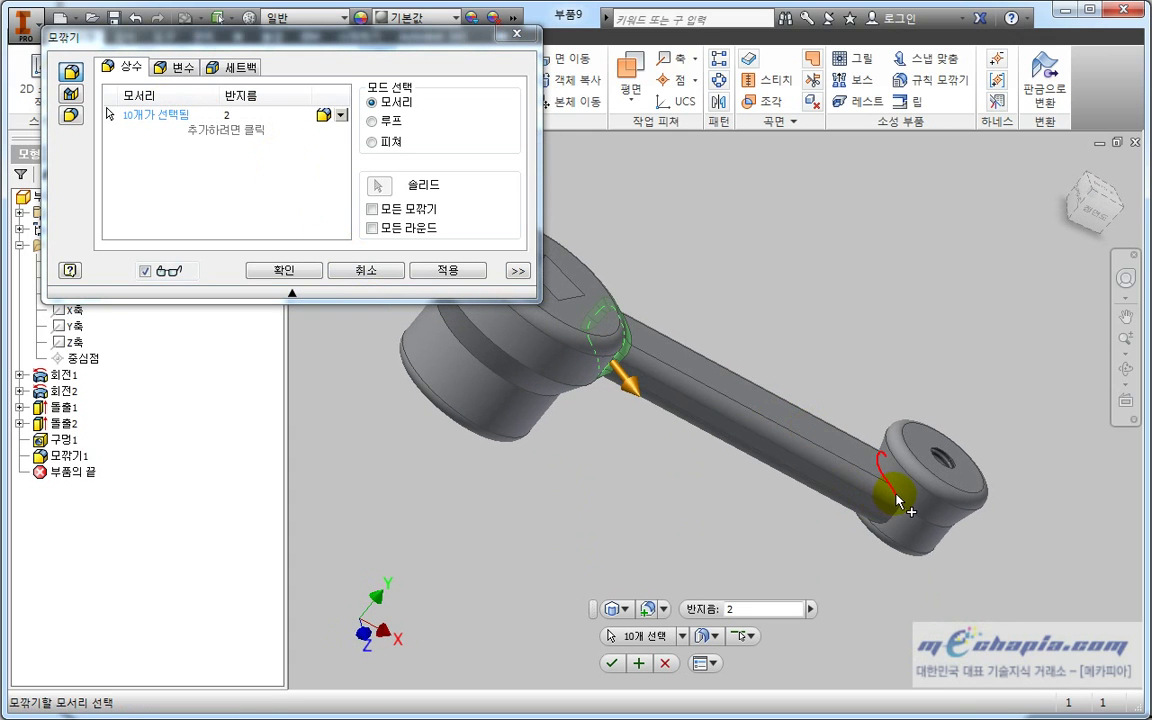
left_click(897, 500)
mouse_move(746, 532)
middle_mouse_down("shift")
mouse_move(790, 430)
mouse_move(811, 583)
mouse_move(738, 506)
middle_mouse_up("shift")
left_click(738, 506)
mouse_move(599, 548)
middle_mouse_down("shift")
mouse_move(584, 494)
mouse_move(555, 543)
mouse_move(442, 419)
middle_mouse_up("shift")
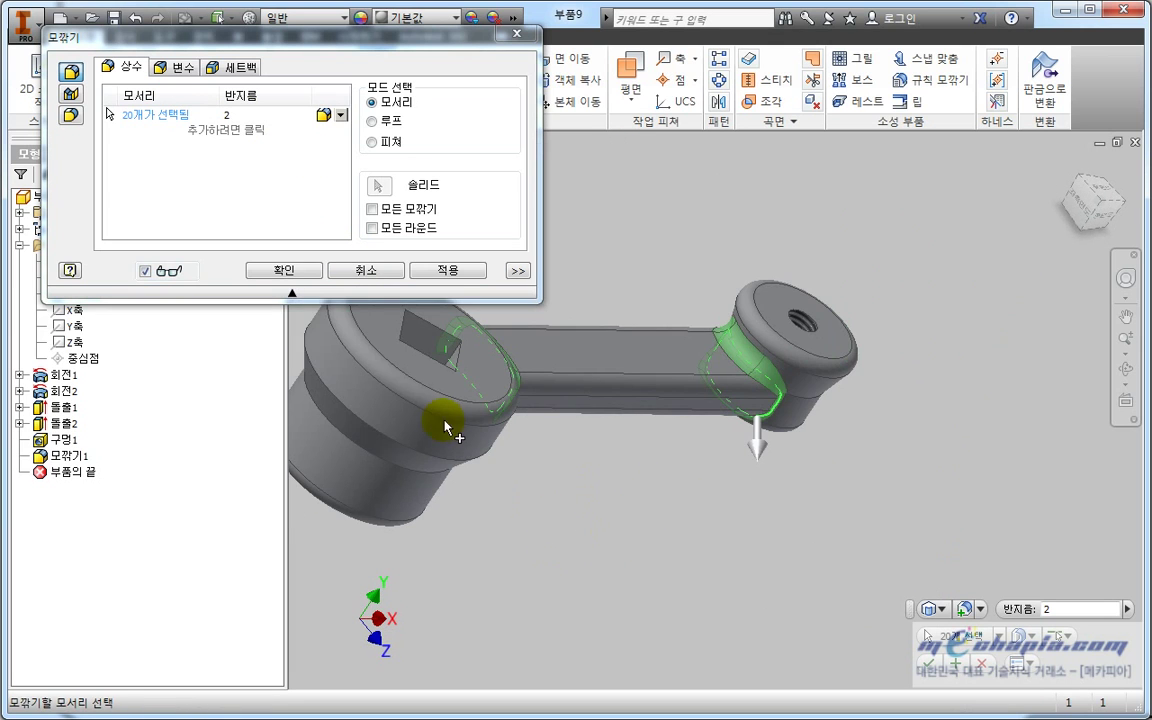
left_click(298, 270)
middle_click_drag(298, 270, 386, 290, "shift")
mouse_move(823, 496)
middle_mouse_down("shift")
mouse_move(733, 477)
mouse_move(921, 314)
middle_mouse_up("shift")
left_click(1105, 200)
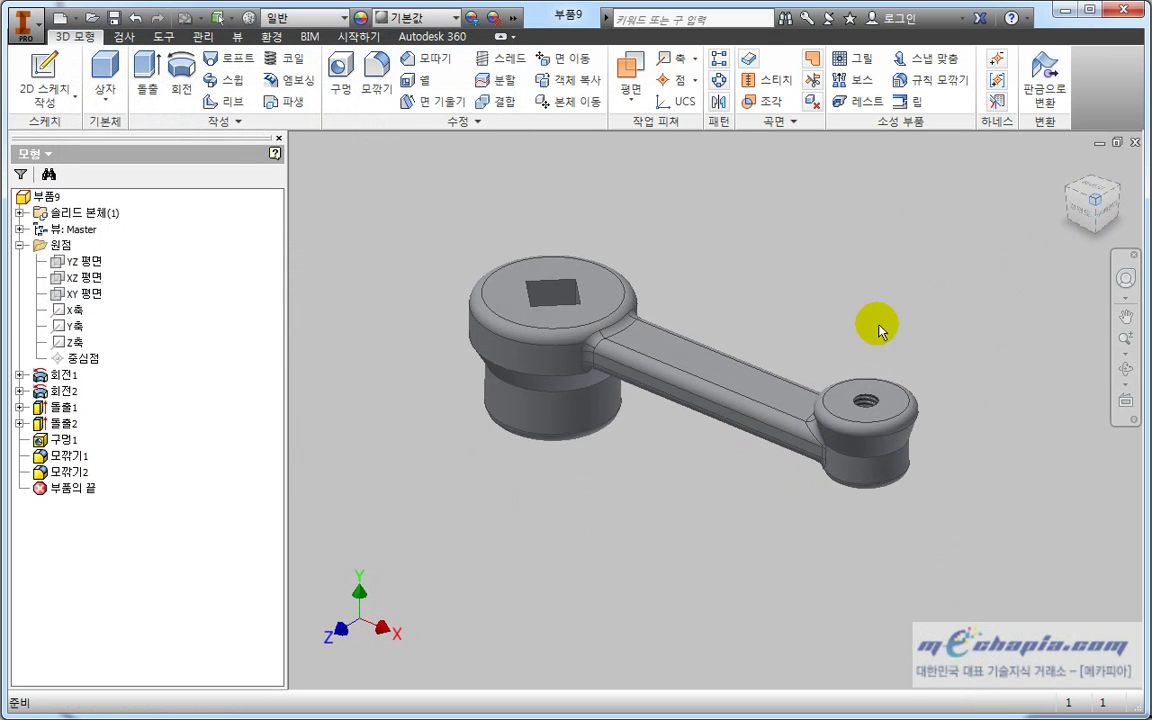